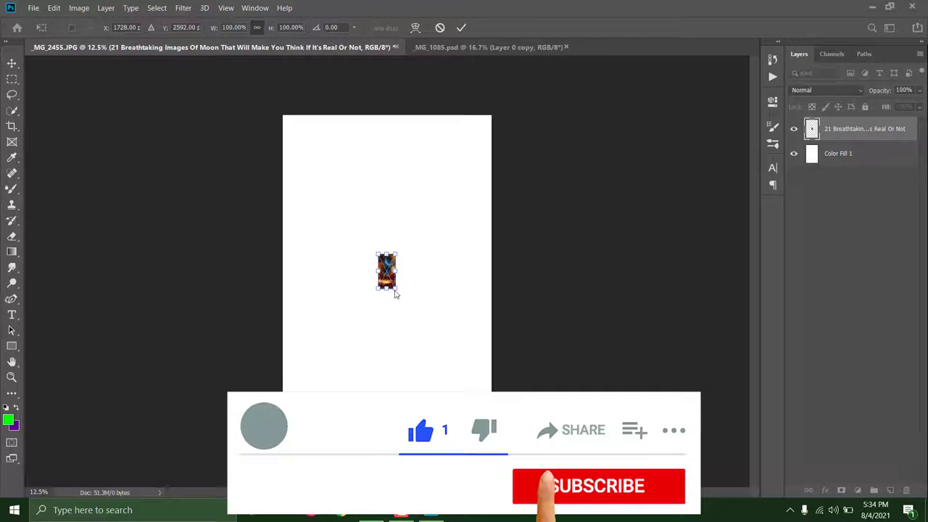
Step: Scale the placed fiery sky and moon image up to cover the page, and commit
{"action": "left_click_drag", "start_coordinate": [397, 290], "coordinate": [463, 429]}
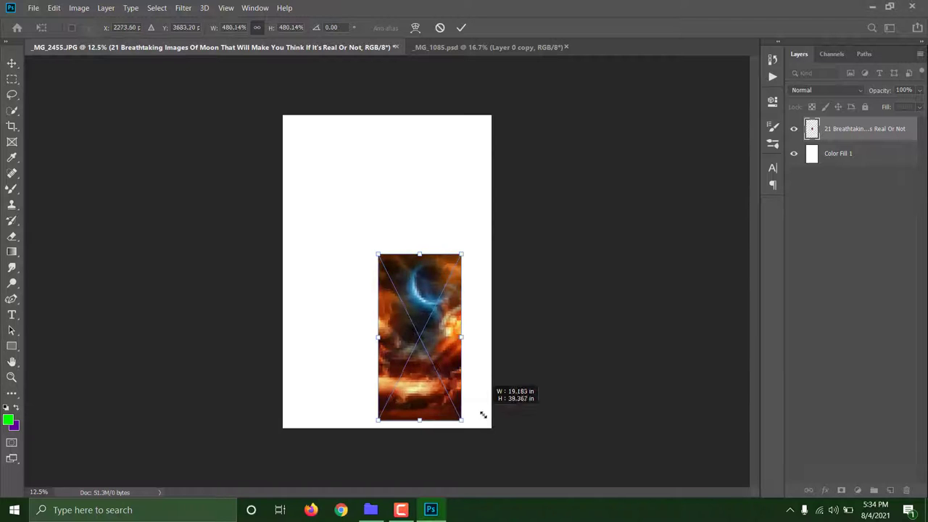
{"action": "mouse_move", "coordinate": [420, 249]}
{"action": "left_mouse_down"}
{"action": "mouse_move", "coordinate": [426, 107]}
{"action": "mouse_move", "coordinate": [391, 166]}
{"action": "left_mouse_up"}
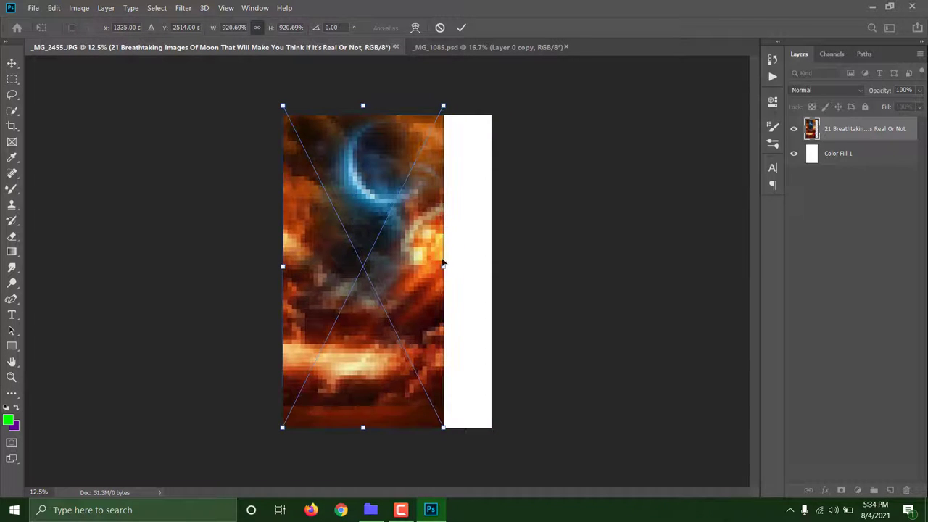
{"action": "mouse_move", "coordinate": [442, 265]}
{"action": "left_mouse_down"}
{"action": "mouse_move", "coordinate": [507, 249]}
{"action": "mouse_move", "coordinate": [452, 270]}
{"action": "left_mouse_up"}
{"action": "left_click", "coordinate": [461, 28]}
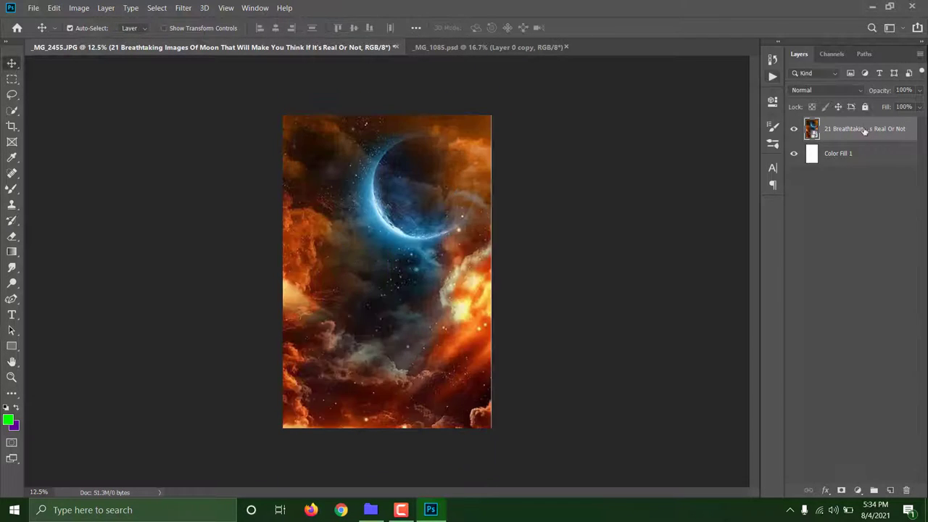
Step: Try a further resize of the sky image, then cancel it
{"action": "key", "text": "ctrl+minus"}
{"action": "key", "text": "ctrl+t"}
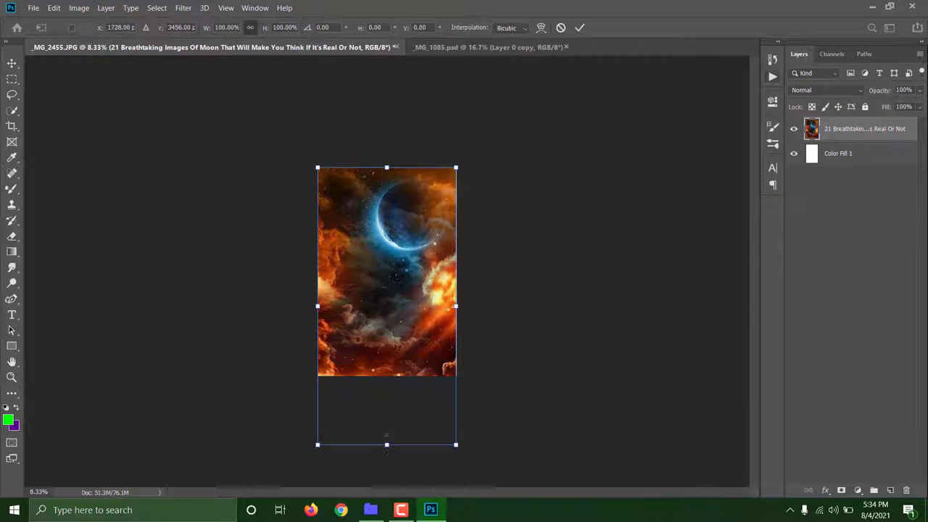
{"action": "left_click_drag", "start_coordinate": [386, 444], "coordinate": [386, 406]}
{"action": "left_click_drag", "start_coordinate": [317, 306], "coordinate": [326, 287]}
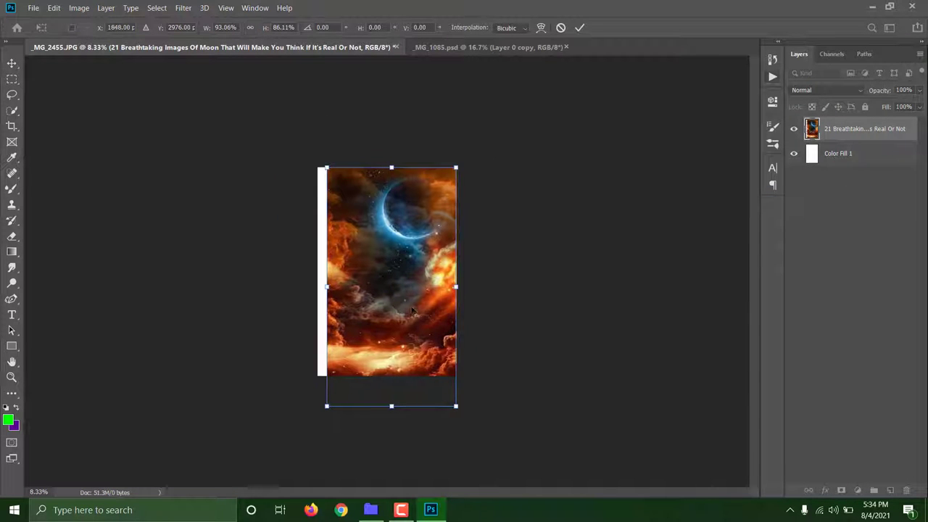
{"action": "left_click_drag", "start_coordinate": [326, 406], "coordinate": [318, 425]}
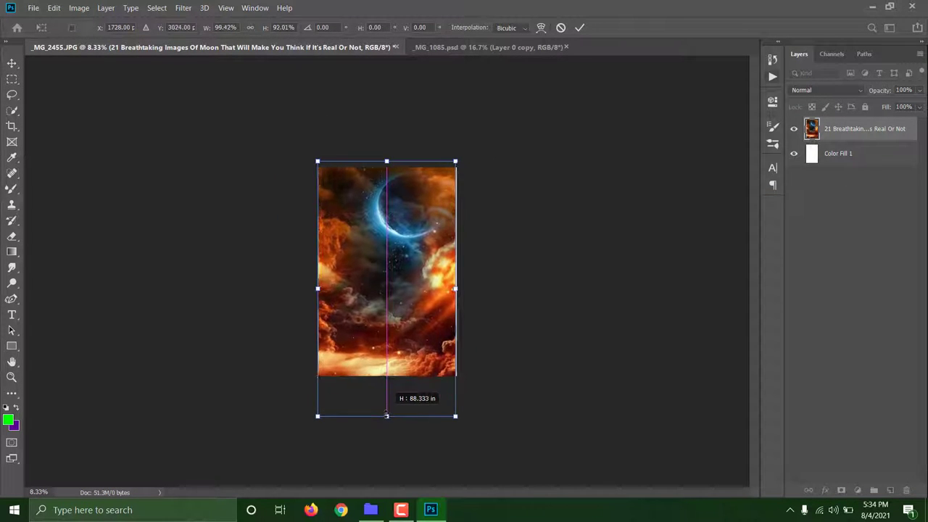
{"action": "left_click", "coordinate": [562, 28]}
{"action": "key", "text": "ctrl+plus"}
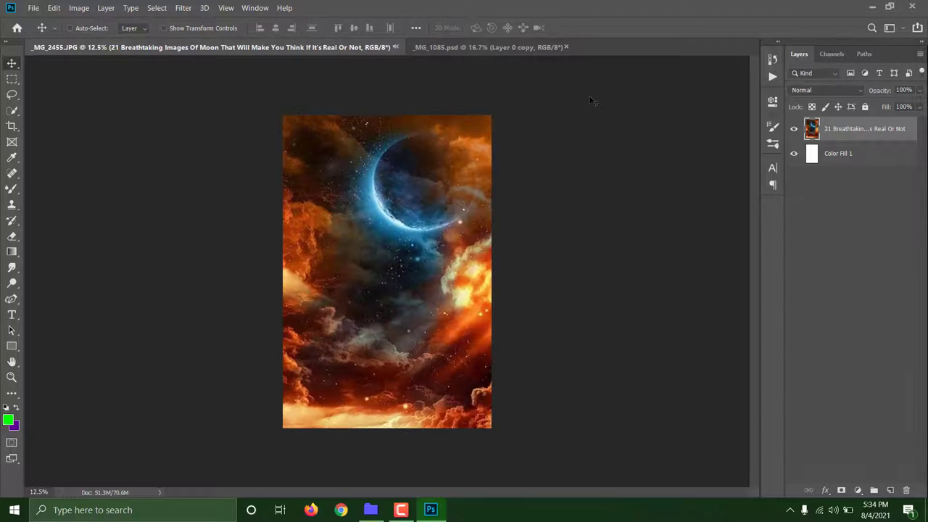
{"action": "key", "text": "ctrl+minus"}
Step: Apply a Gaussian Blur of radius 27.7 pixels to the sky layer
{"action": "left_click", "coordinate": [183, 8]}
{"action": "left_click", "coordinate": [348, 181]}
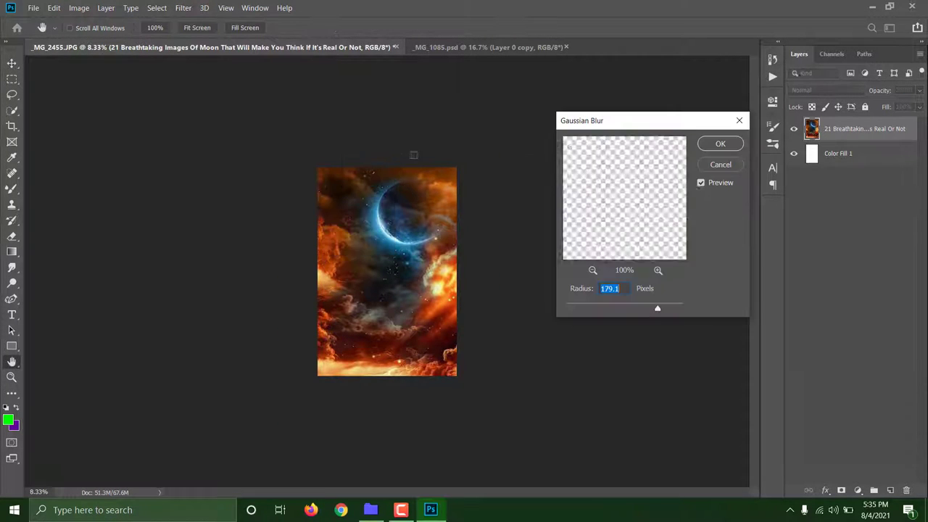
{"action": "left_click_drag", "start_coordinate": [657, 308], "coordinate": [627, 309]}
{"action": "left_click", "coordinate": [707, 144]}
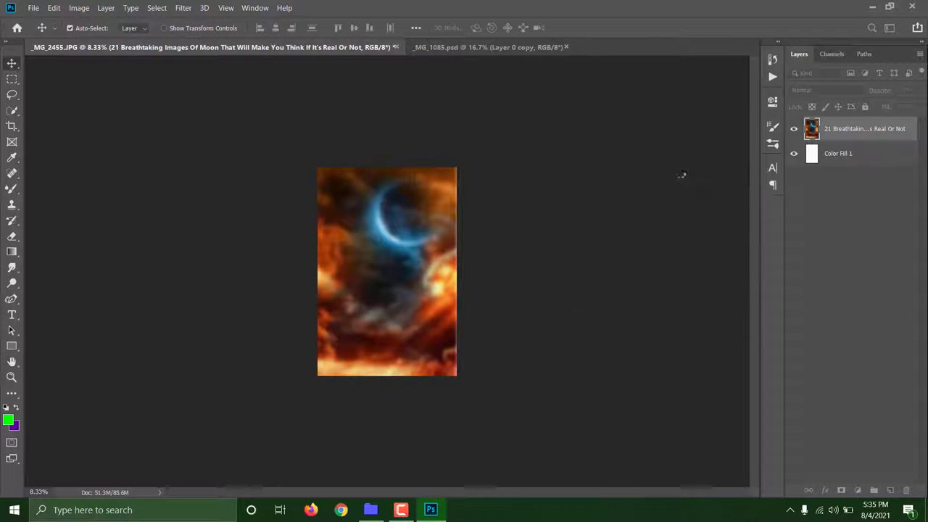
Step: Stretch the blurred sky slightly wider and taller, then crop the canvas to the page
{"action": "key", "text": "ctrl+t"}
{"action": "left_click_drag", "start_coordinate": [456, 295], "coordinate": [466, 294]}
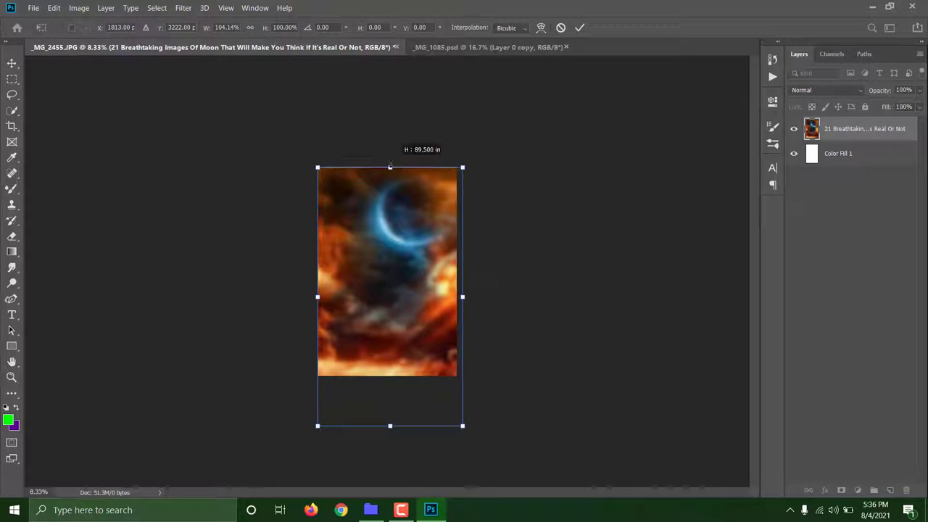
{"action": "left_click_drag", "start_coordinate": [389, 167], "coordinate": [388, 161]}
{"action": "key", "text": "Return"}
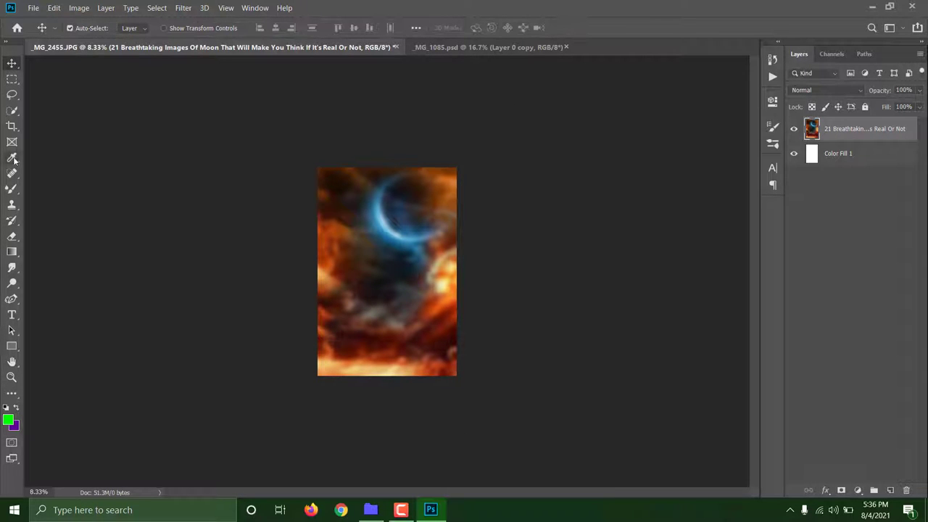
{"action": "key", "text": "c"}
{"action": "key", "text": "Return"}
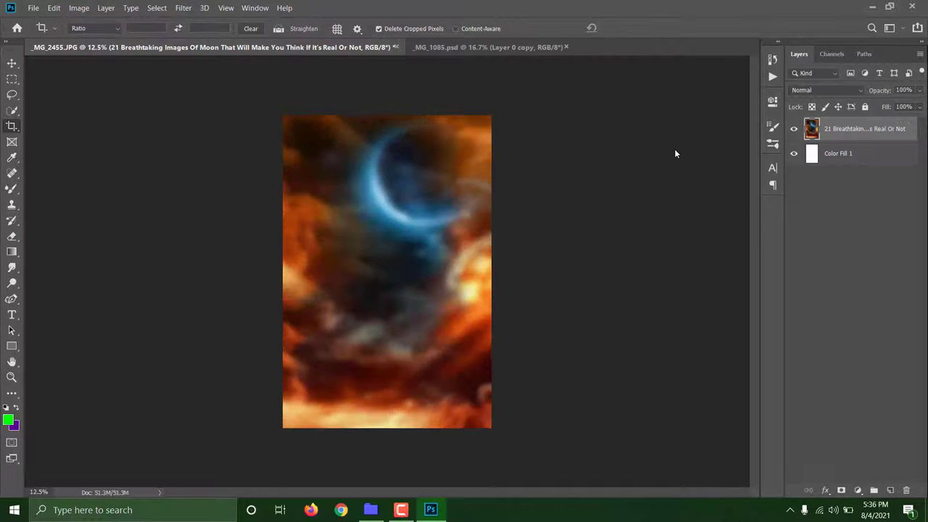
Step: Drag the rock PNG from File Explorer onto the canvas, enlarged and placed lower
{"action": "key", "text": "alt+Tab"}
{"action": "mouse_move", "coordinate": [204, 319]}
{"action": "left_mouse_down"}
{"action": "mouse_move", "coordinate": [407, 298]}
{"action": "mouse_move", "coordinate": [485, 377]}
{"action": "left_mouse_up"}
{"action": "left_click_drag", "start_coordinate": [445, 297], "coordinate": [404, 311]}
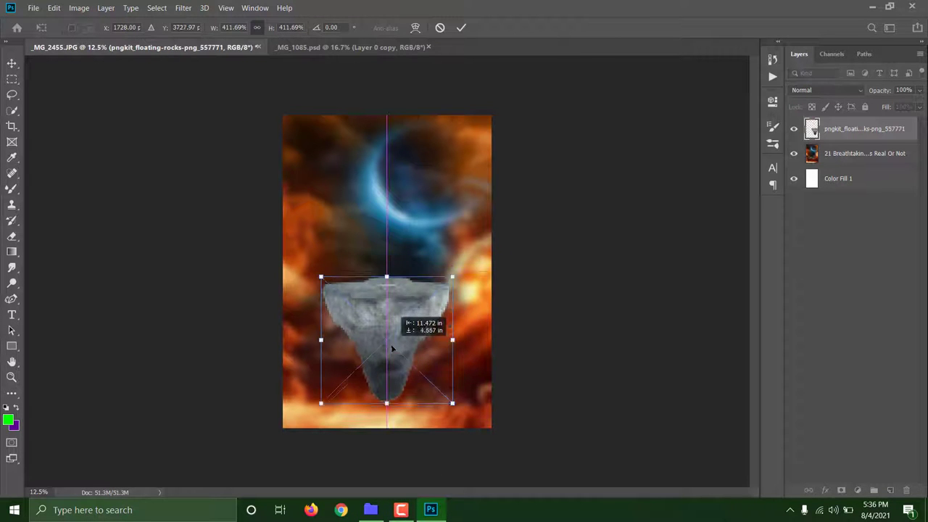
{"action": "key", "text": "Return"}
{"action": "key", "text": "c"}
Step: Rasterize the rock layer and scale it up from its corner
{"action": "right_click", "coordinate": [849, 129]}
{"action": "left_click", "coordinate": [754, 203]}
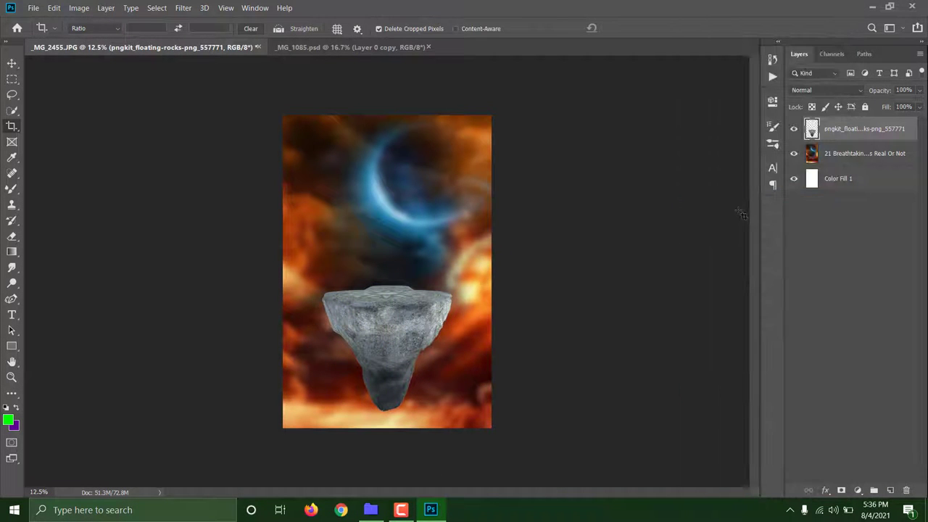
{"action": "key", "text": "ctrl+t"}
{"action": "mouse_move", "coordinate": [450, 285]}
{"action": "left_mouse_down"}
{"action": "mouse_move", "coordinate": [459, 261]}
{"action": "mouse_move", "coordinate": [416, 327]}
{"action": "left_mouse_up"}
{"action": "left_click", "coordinate": [579, 28]}
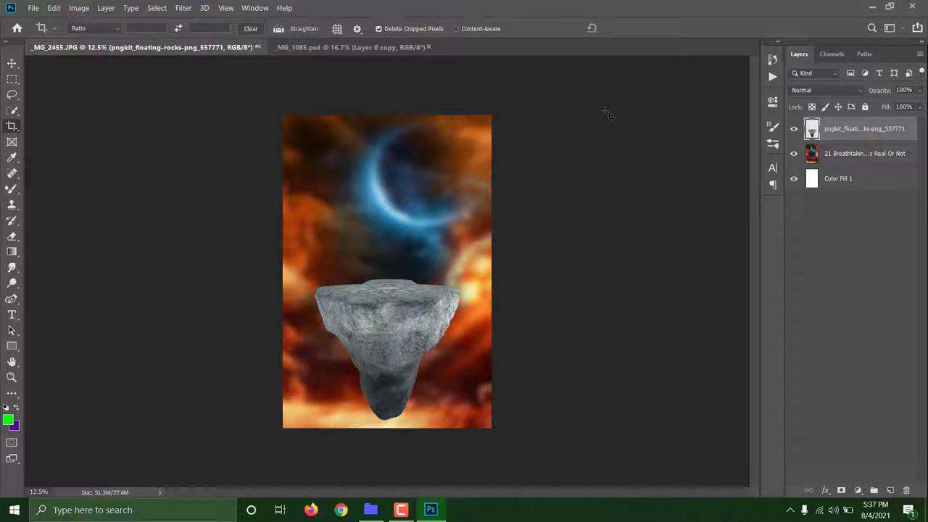
Step: Add a Levels adjustment darkening the rock, then hide and delete it
{"action": "left_click", "coordinate": [857, 490]}
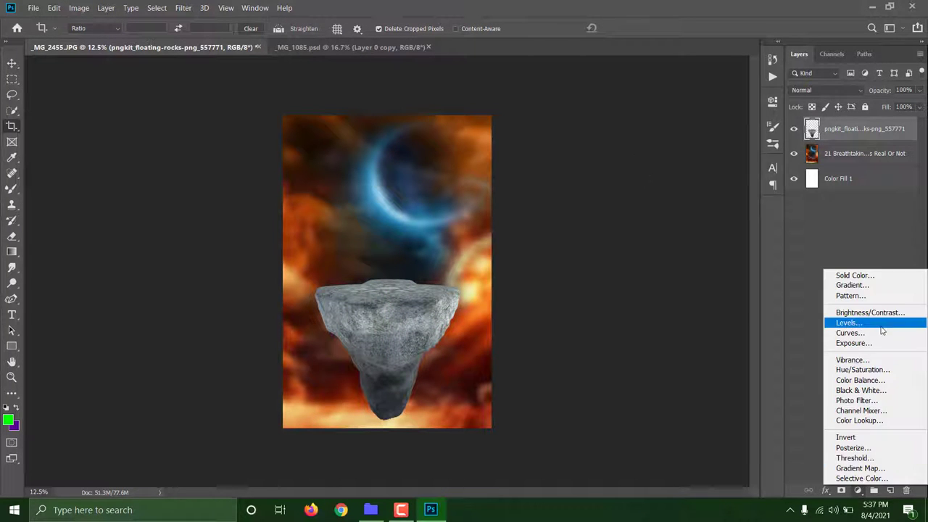
{"action": "left_click", "coordinate": [870, 323]}
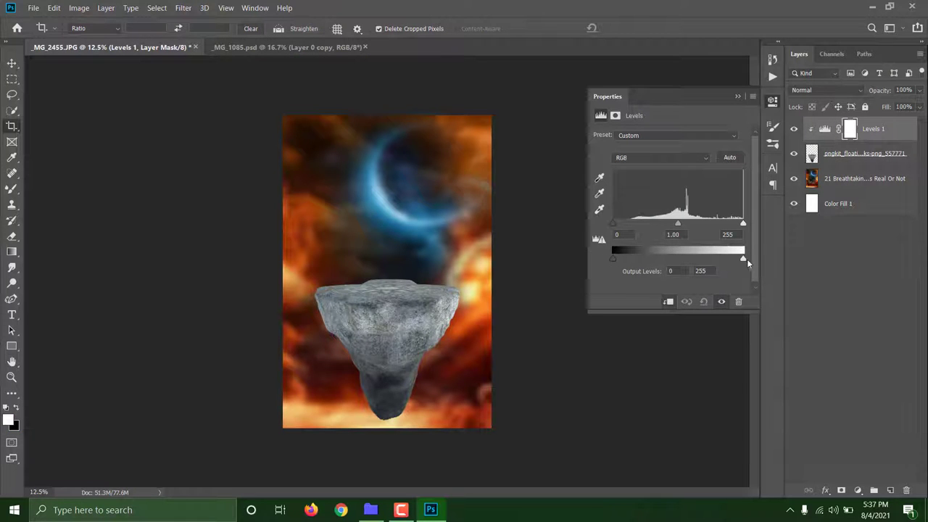
{"action": "left_click_drag", "start_coordinate": [743, 259], "coordinate": [724, 259]}
{"action": "left_click_drag", "start_coordinate": [743, 223], "coordinate": [688, 225]}
{"action": "left_click", "coordinate": [736, 95]}
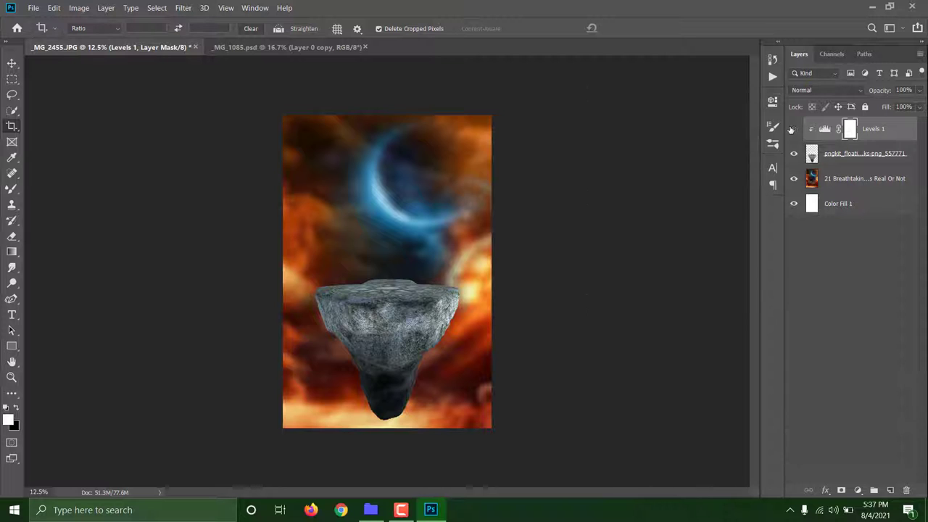
{"action": "left_click", "coordinate": [793, 129]}
{"action": "left_click", "coordinate": [792, 129]}
{"action": "key", "text": "Delete"}
Step: Reopen and recommit the rock's Free Transform
{"action": "key", "text": "ctrl+t"}
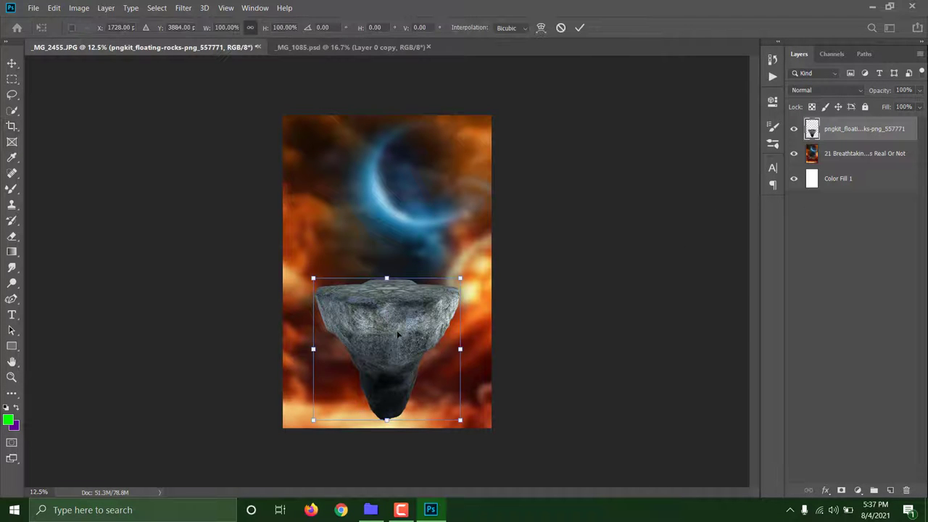
{"action": "left_click", "coordinate": [580, 27]}
{"action": "key", "text": "c"}
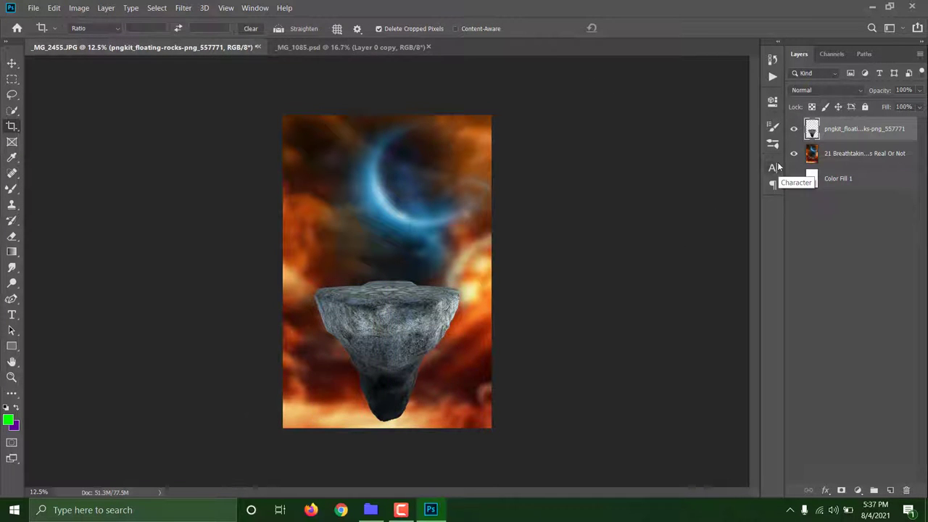
Step: Bring the man cutout from _MG_1085.psd into the composite with the Move tool
{"action": "left_click", "coordinate": [370, 48]}
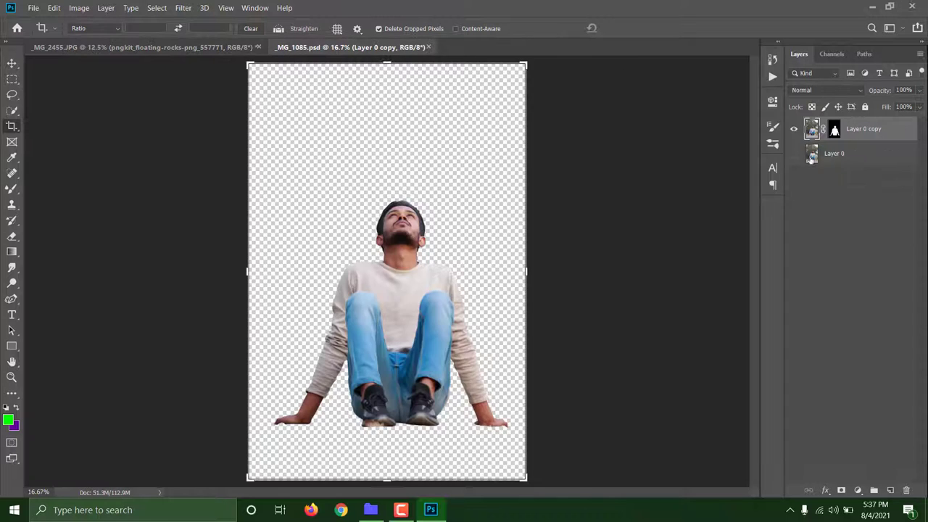
{"action": "left_click", "coordinate": [793, 153]}
{"action": "left_click", "coordinate": [12, 63]}
{"action": "mouse_move", "coordinate": [317, 190]}
{"action": "left_mouse_down"}
{"action": "mouse_move", "coordinate": [166, 58]}
{"action": "mouse_move", "coordinate": [394, 274]}
{"action": "mouse_move", "coordinate": [420, 257]}
{"action": "left_mouse_up"}
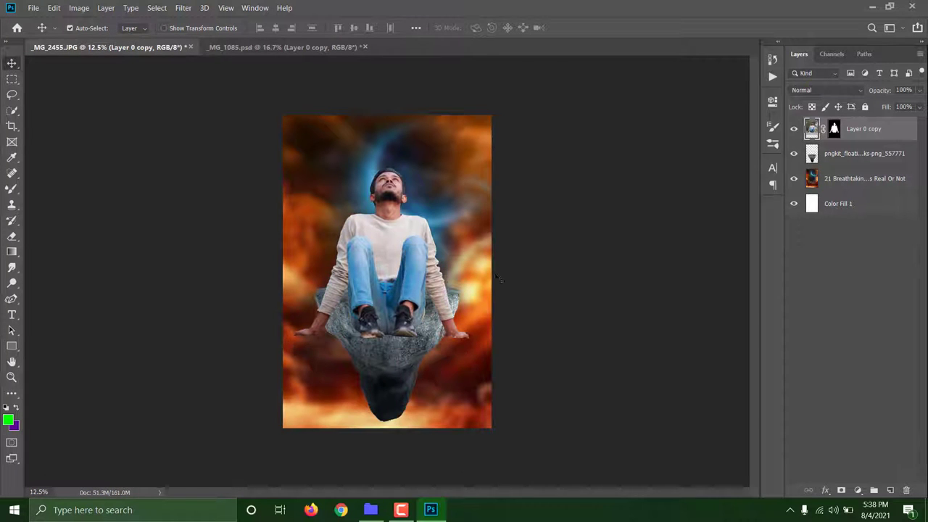
Step: Scale the man down to about 60% so he sits on the rock
{"action": "key", "text": "ctrl+t"}
{"action": "mouse_move", "coordinate": [483, 220]}
{"action": "left_mouse_down"}
{"action": "mouse_move", "coordinate": [392, 224]}
{"action": "mouse_move", "coordinate": [442, 229]}
{"action": "left_mouse_up"}
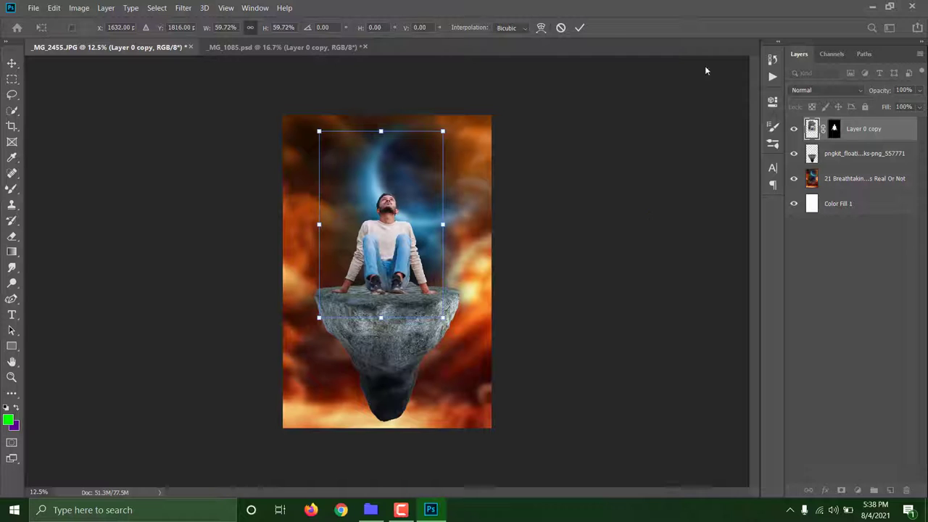
{"action": "key", "text": "Return"}
{"action": "key", "text": "ctrl+plus"}
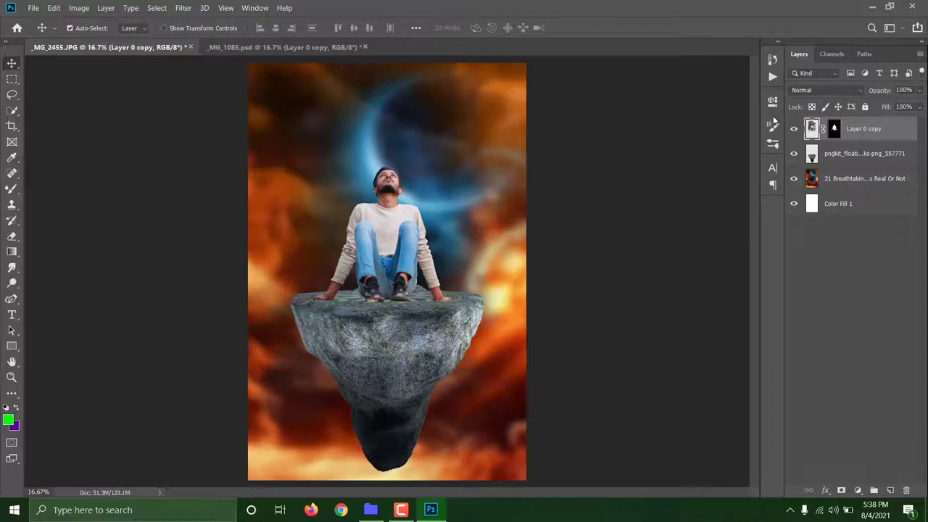
{"action": "key", "text": "ctrl+minus"}
{"action": "key", "text": "ctrl+plus"}
{"action": "key", "text": "ctrl+t"}
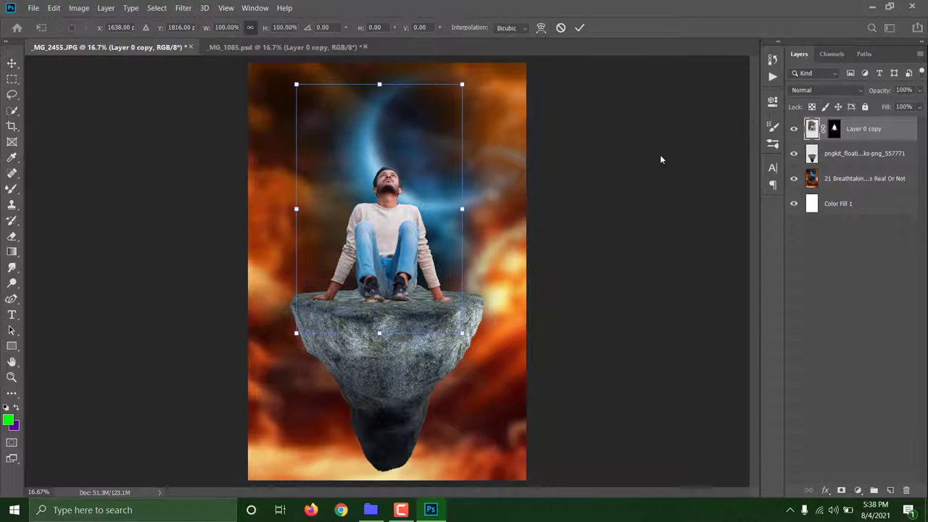
{"action": "left_click", "coordinate": [579, 28]}
{"action": "key", "text": "ctrl+minus"}
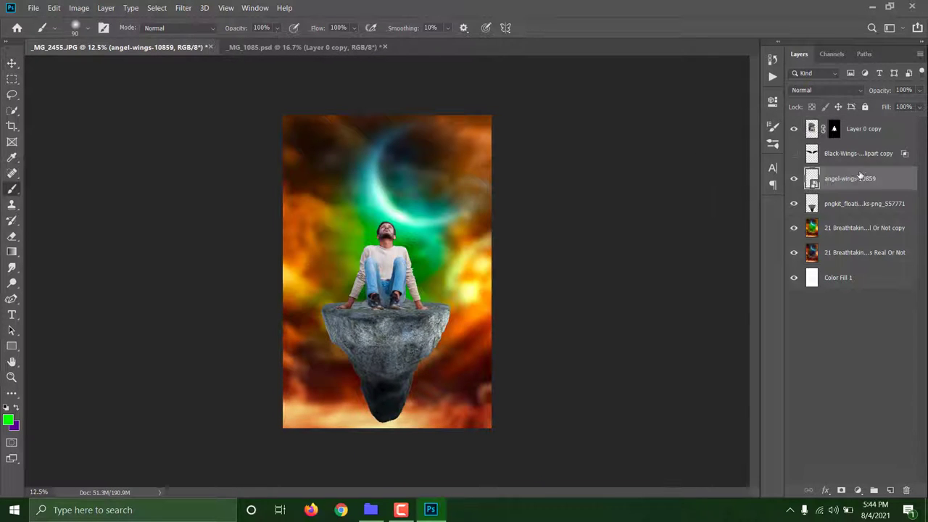
Step: Move the angel-wings layer below the man's Layer 0 copy
{"action": "left_click_drag", "start_coordinate": [848, 178], "coordinate": [849, 149]}
{"action": "right_click", "coordinate": [849, 153]}
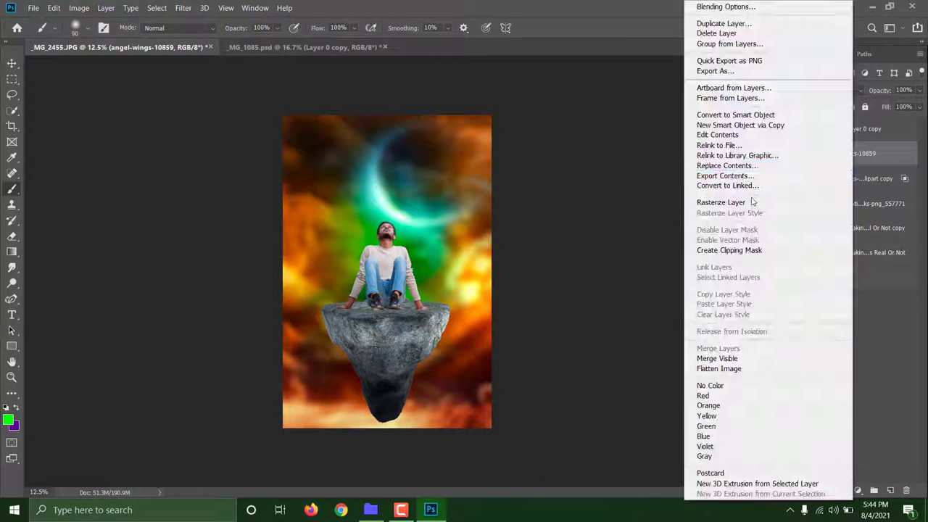
{"action": "key", "text": "Escape"}
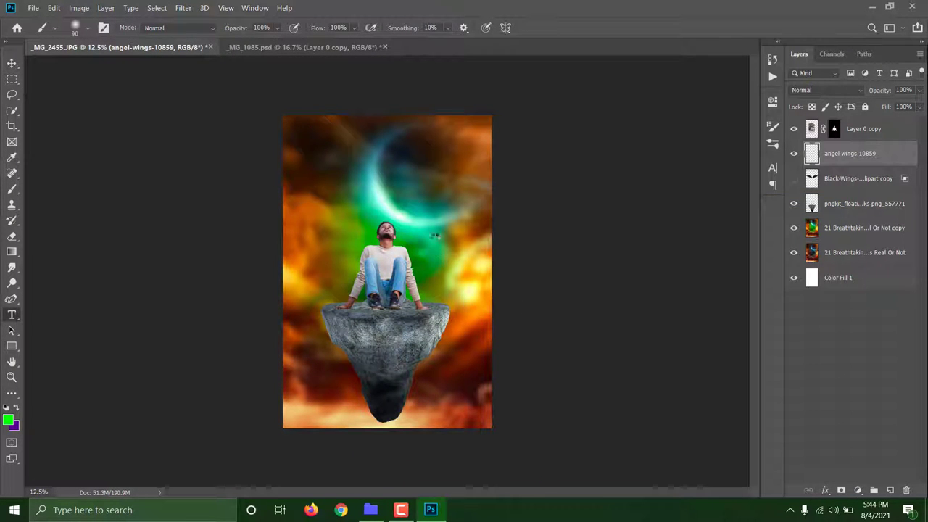
{"action": "key", "text": "c"}
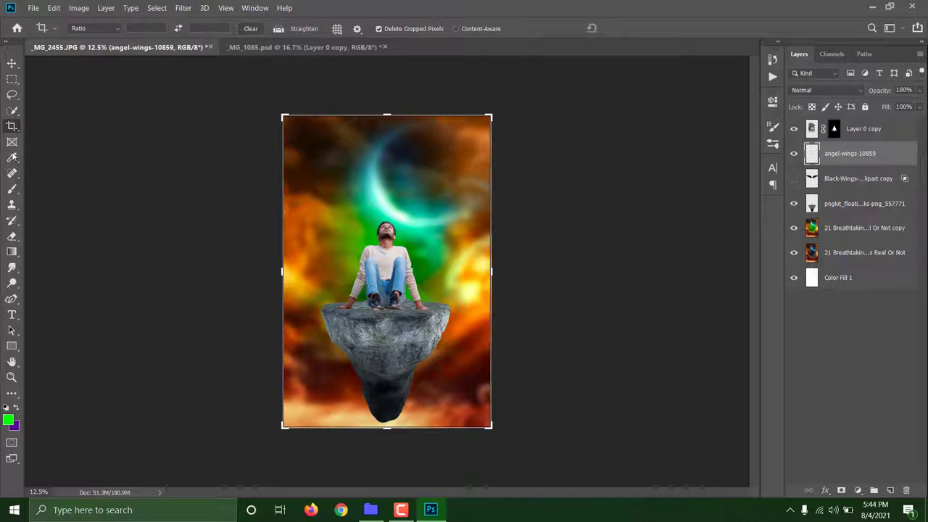
{"action": "left_click", "coordinate": [12, 63]}
Step: Resize the wings so they spread out behind the man
{"action": "key", "text": "ctrl+t"}
{"action": "mouse_move", "coordinate": [401, 213]}
{"action": "left_mouse_down"}
{"action": "mouse_move", "coordinate": [401, 234]}
{"action": "mouse_move", "coordinate": [404, 149]}
{"action": "left_mouse_up"}
{"action": "key", "text": "Return"}
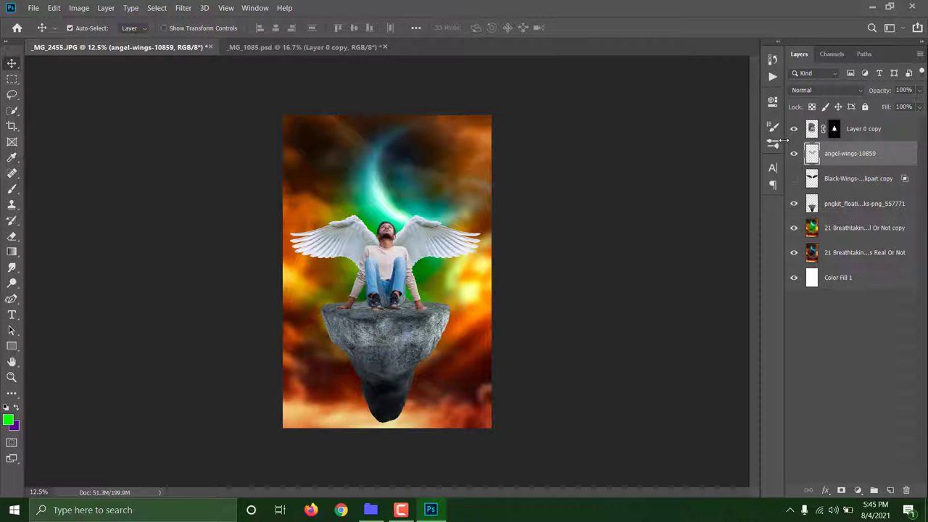
{"action": "key", "text": "ctrl+plus"}
{"action": "key", "text": "ctrl+plus"}
Step: Shrink the wings and move them behind the man's shoulders
{"action": "key", "text": "ctrl+t"}
{"action": "left_click_drag", "start_coordinate": [384, 246], "coordinate": [412, 235]}
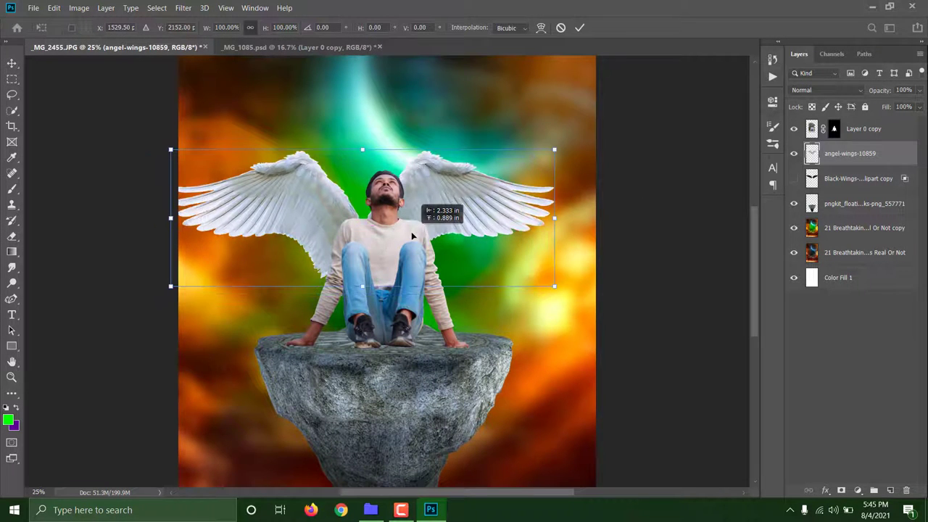
{"action": "left_click_drag", "start_coordinate": [362, 149], "coordinate": [365, 182]}
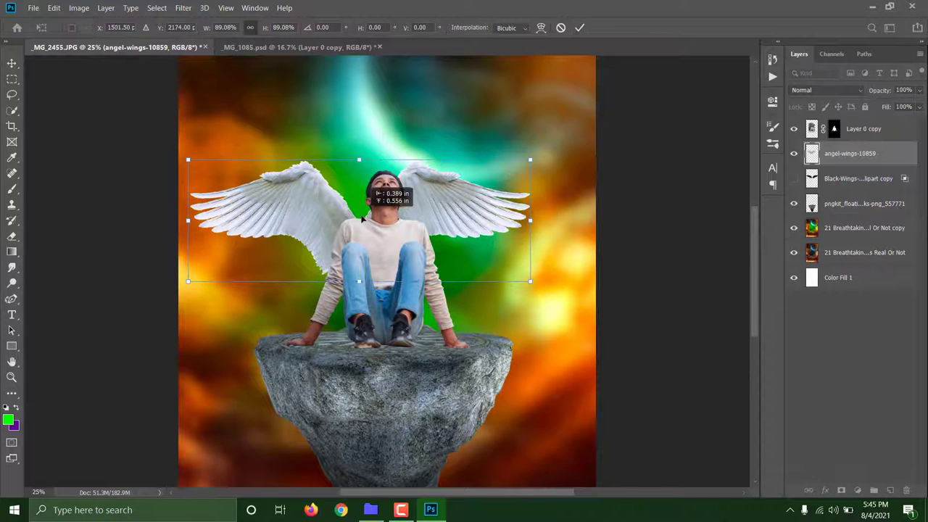
{"action": "key", "text": "Return"}
Step: Lasso the right wing, cut it to its own layer, and move it outward to the man's right
{"action": "key", "text": "l"}
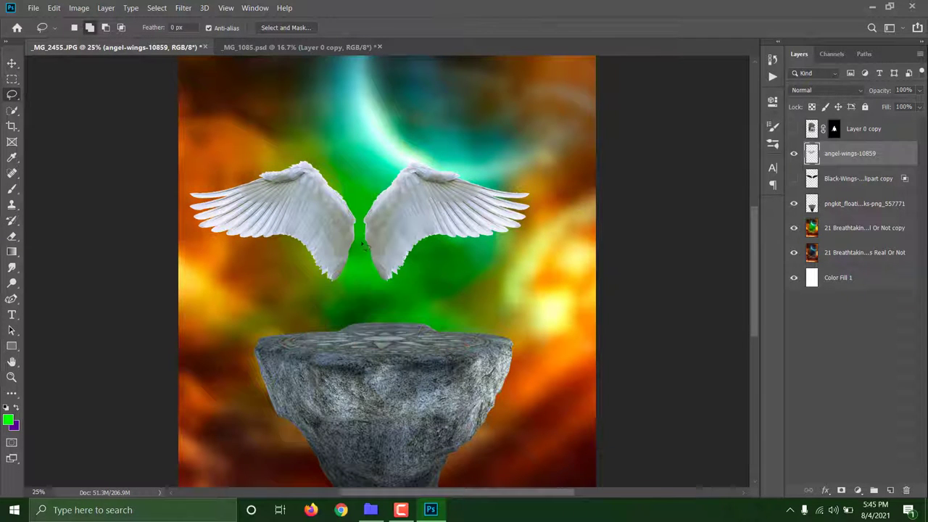
{"action": "left_click_drag", "start_coordinate": [397, 155], "coordinate": [442, 146]}
{"action": "key", "text": "ctrl+shift+j"}
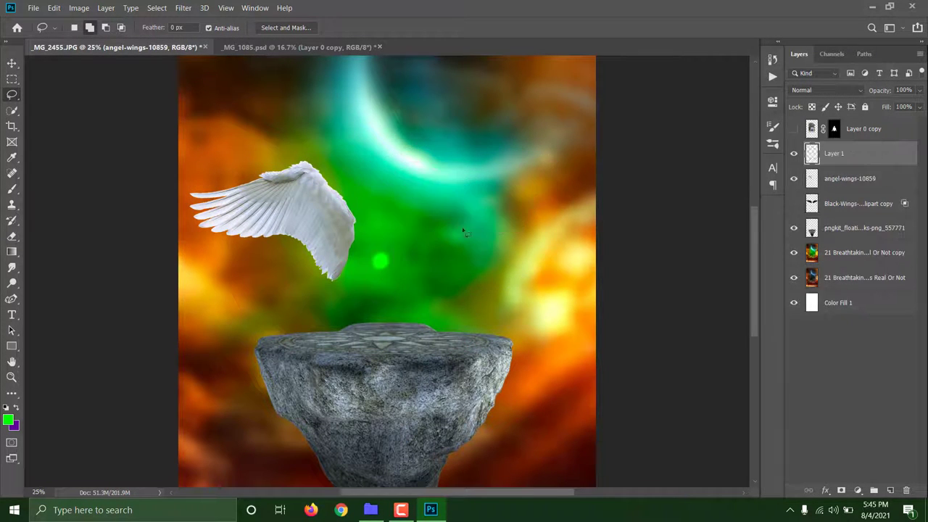
{"action": "key", "text": "ctrl+t"}
{"action": "left_click_drag", "start_coordinate": [464, 217], "coordinate": [510, 243]}
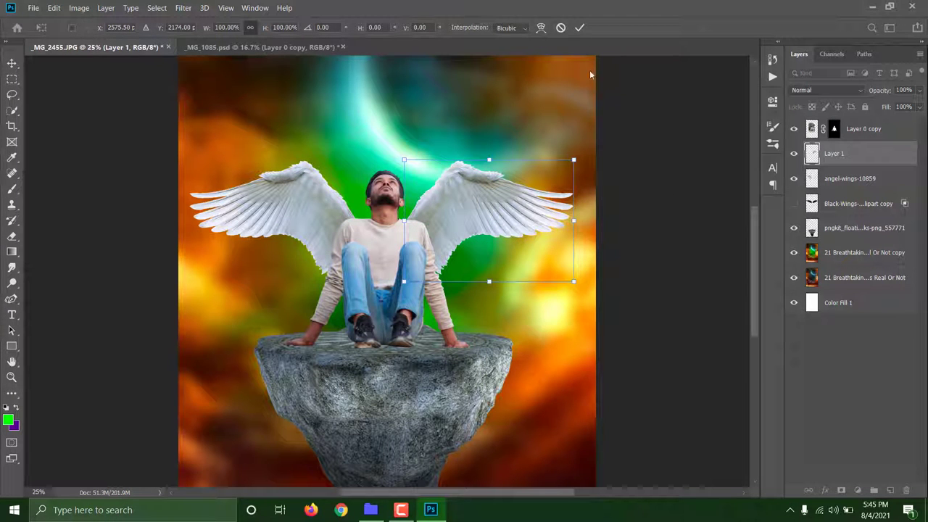
{"action": "left_click", "coordinate": [579, 28]}
{"action": "key", "text": "ctrl+minus"}
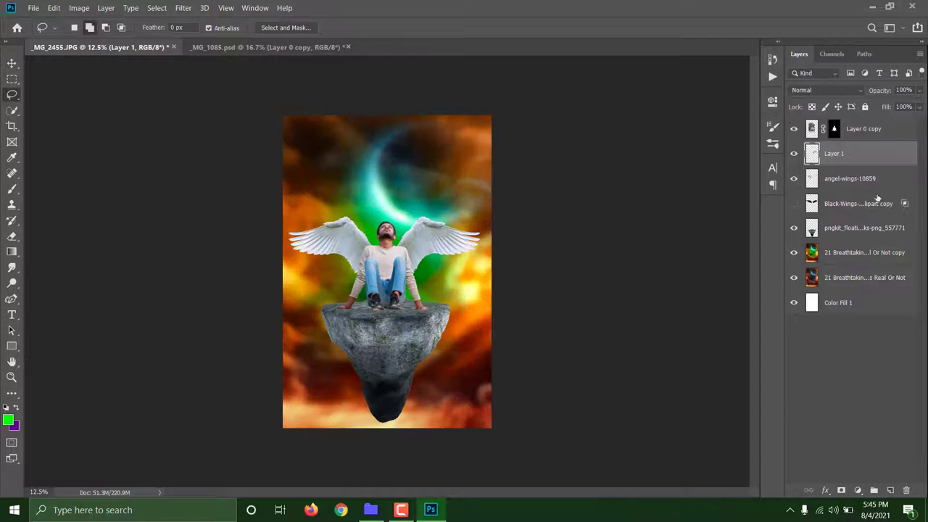
Step: Select the man and wing layers together and transform them as one
{"action": "left_click", "coordinate": [870, 129], "text": "shift"}
{"action": "left_click", "coordinate": [870, 178], "text": "shift"}
{"action": "key", "text": "ctrl+t"}
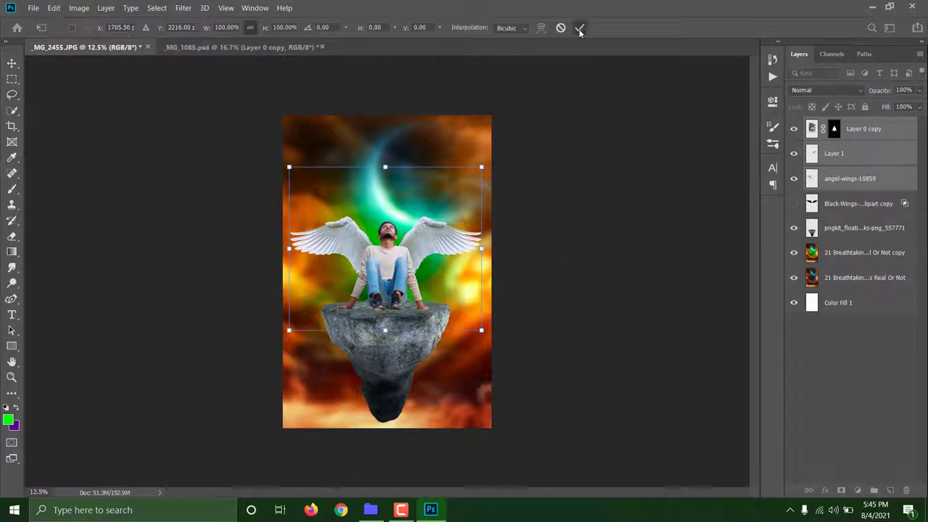
{"action": "left_click", "coordinate": [584, 28]}
Step: Select the floating rock layer and apply a transform to it
{"action": "left_click", "coordinate": [837, 230]}
{"action": "key", "text": "ctrl+t"}
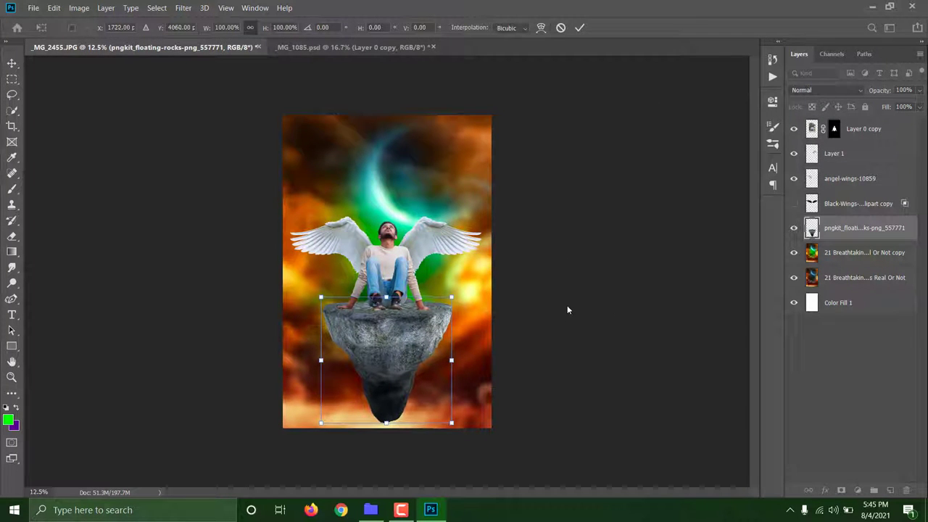
{"action": "left_click", "coordinate": [579, 31]}
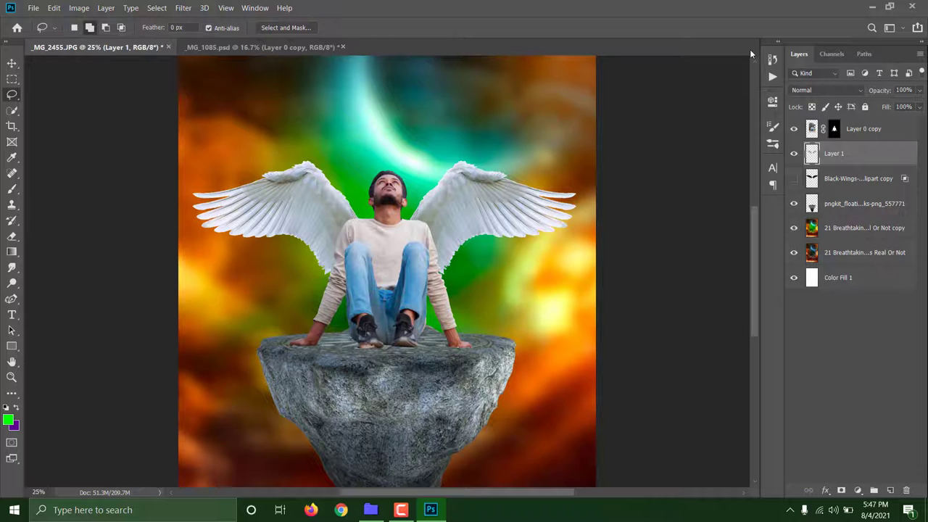
{"action": "key", "text": "ctrl+minus"}
{"action": "key", "text": "ctrl+minus"}
{"action": "key", "text": "ctrl+plus"}
{"action": "key", "text": "ctrl+minus"}
Step: Duplicate the floating rock layer and enable Outer Glow in its layer style
{"action": "left_click", "coordinate": [842, 206]}
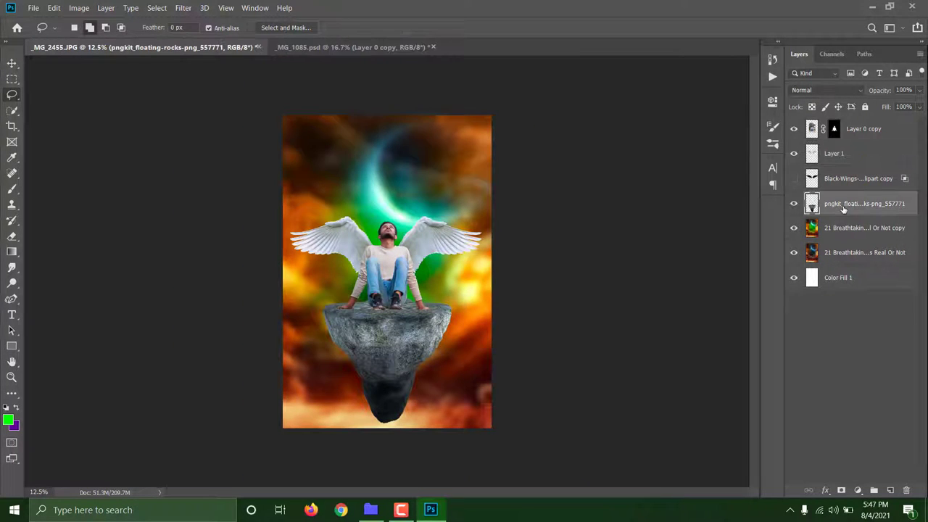
{"action": "key", "text": "ctrl+j"}
{"action": "right_click", "coordinate": [843, 209]}
{"action": "left_click", "coordinate": [725, 10]}
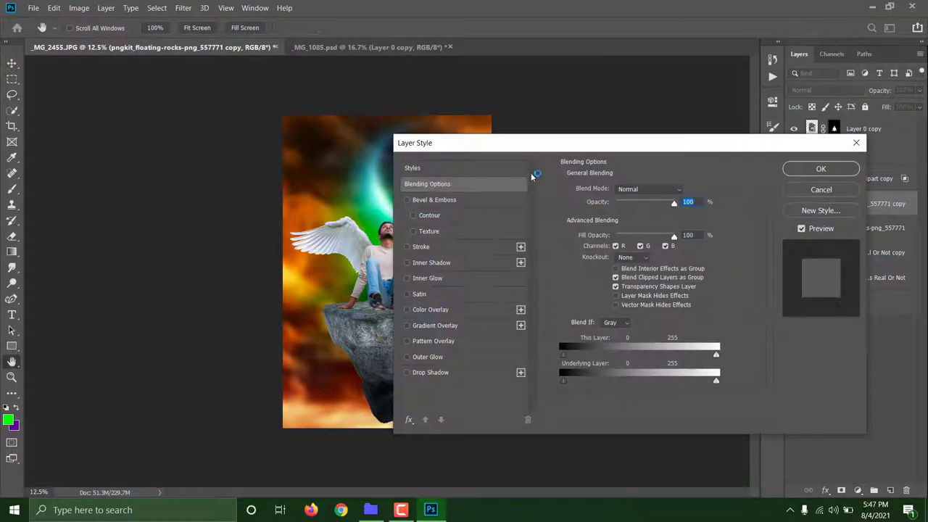
{"action": "left_click", "coordinate": [561, 342]}
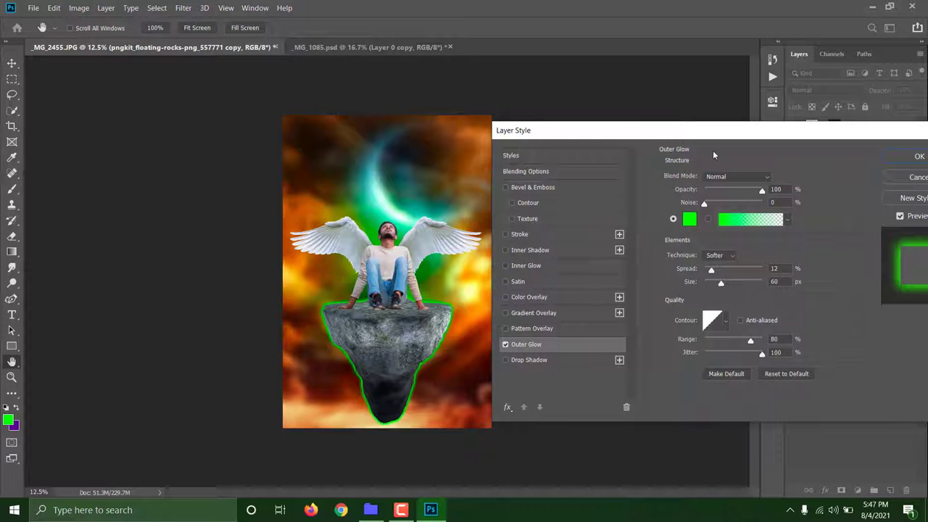
Step: Set the glow to Spread 0, Size 250, Range 100 with lowered opacity, and apply
{"action": "left_click_drag", "start_coordinate": [722, 264], "coordinate": [763, 264]}
{"action": "left_click_drag", "start_coordinate": [711, 251], "coordinate": [676, 258]}
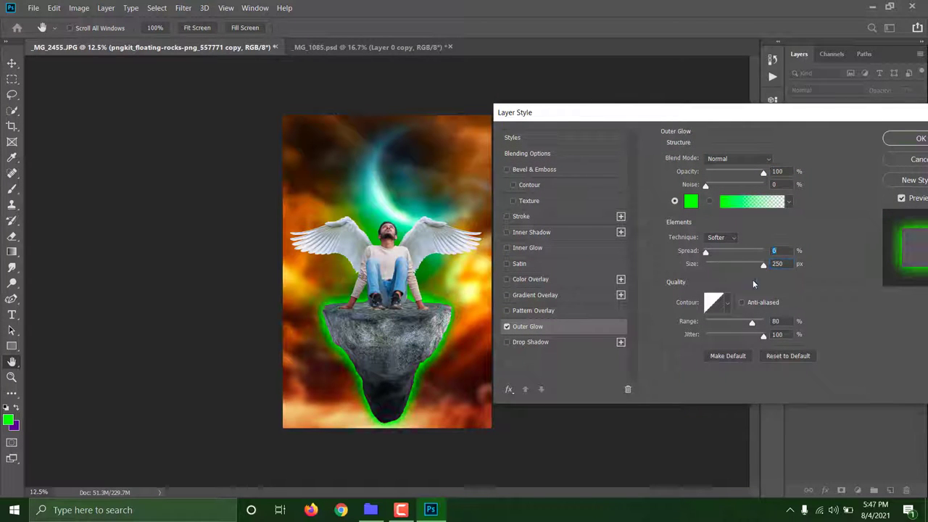
{"action": "left_click_drag", "start_coordinate": [744, 268], "coordinate": [747, 268]}
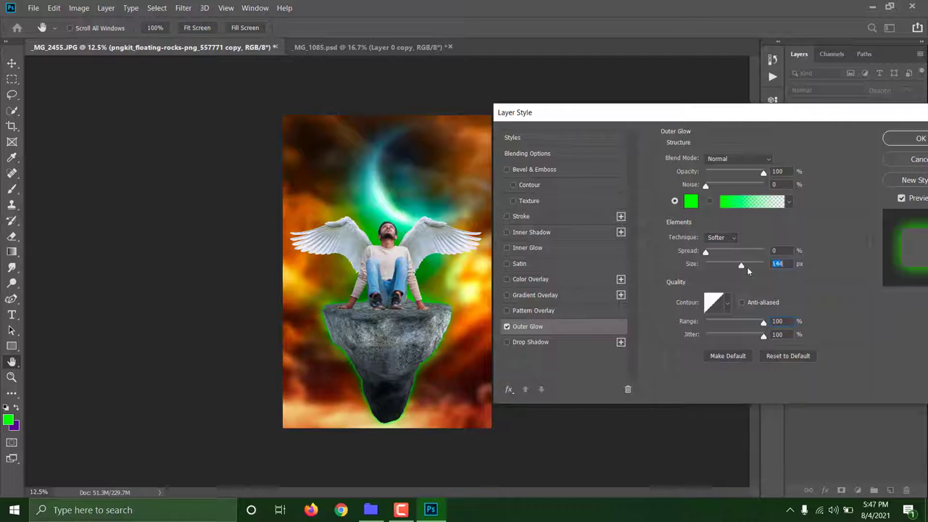
{"action": "left_click_drag", "start_coordinate": [764, 325], "coordinate": [764, 323]}
{"action": "left_click_drag", "start_coordinate": [747, 174], "coordinate": [732, 185]}
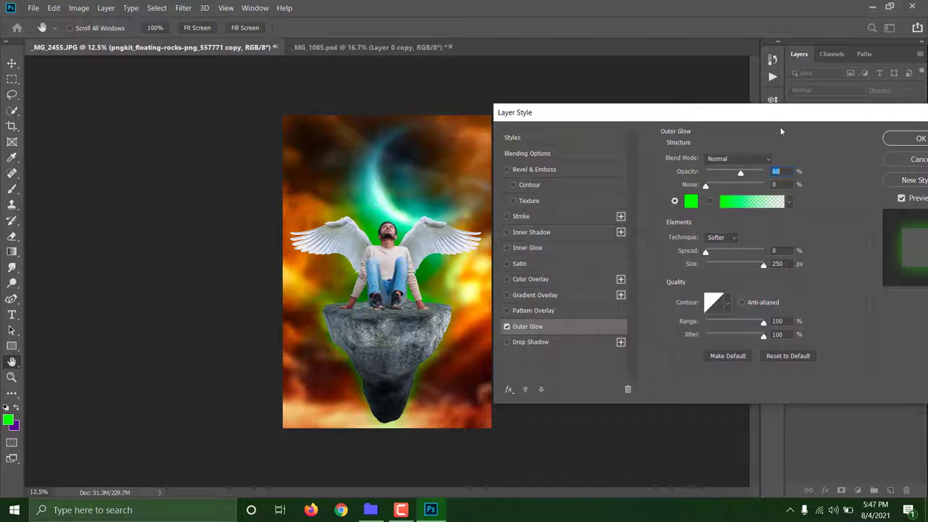
{"action": "left_click_drag", "start_coordinate": [780, 114], "coordinate": [566, 118]}
{"action": "left_click", "coordinate": [761, 145]}
{"action": "key", "text": "ctrl+minus"}
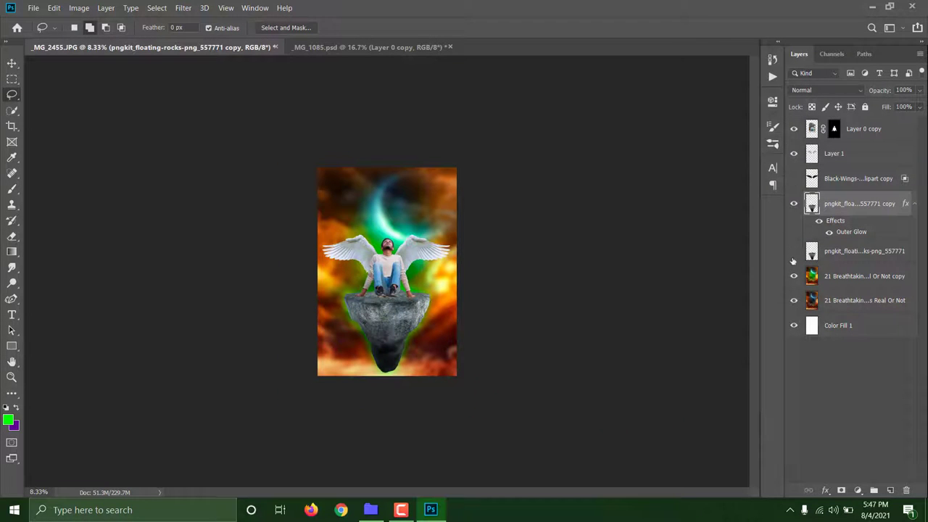
Step: Merge the rock copy into the original rock, baking in the glow
{"action": "left_click", "coordinate": [855, 251]}
{"action": "left_click", "coordinate": [855, 203], "text": "shift"}
{"action": "key", "text": "ctrl+e"}
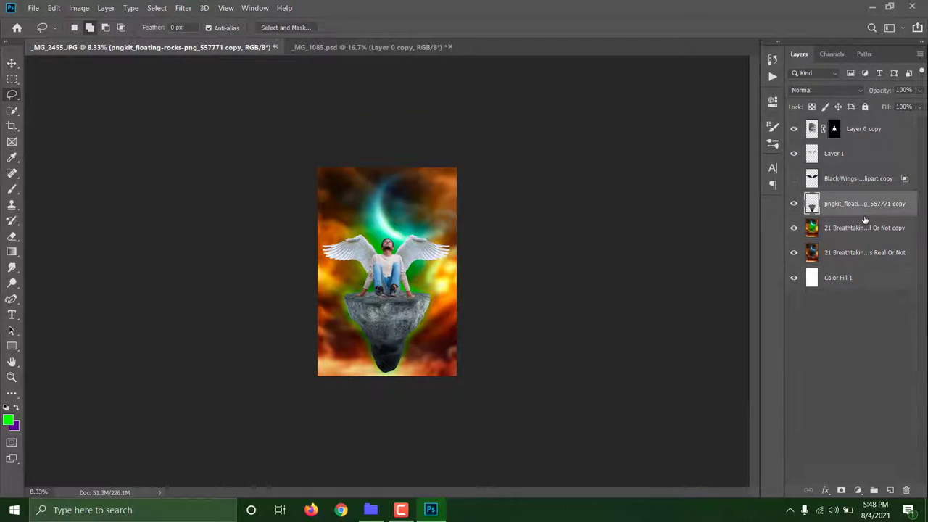
{"action": "key", "text": "ctrl+plus"}
{"action": "key", "text": "ctrl+plus"}
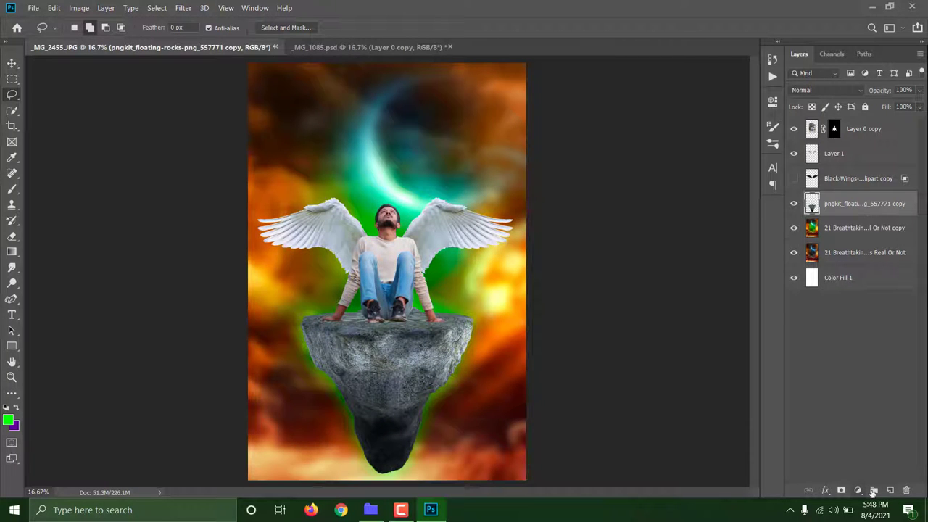
Step: Add a new Color Dodge layer above the rock and ready the brush
{"action": "left_click", "coordinate": [890, 490]}
{"action": "left_click", "coordinate": [841, 90]}
{"action": "left_click", "coordinate": [833, 199]}
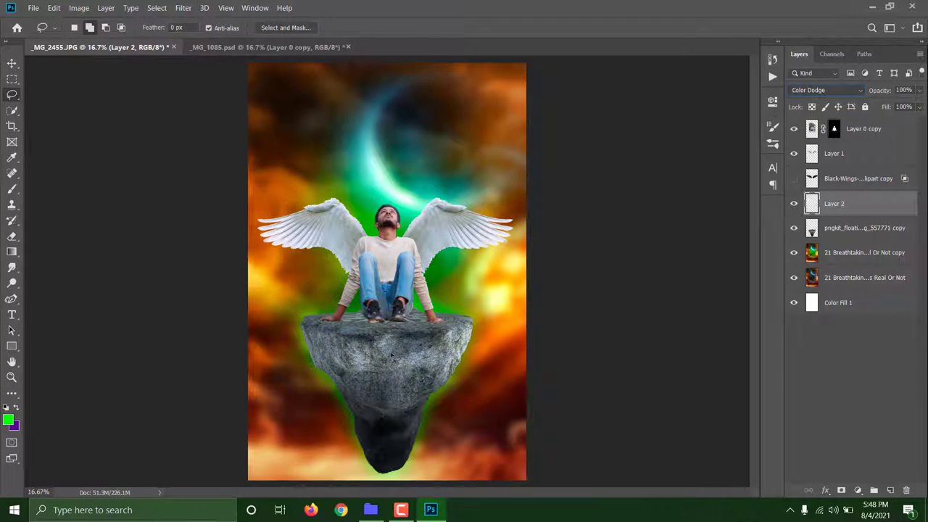
{"action": "key", "text": "ctrl+plus"}
{"action": "key", "text": "b"}
{"action": "scroll", "coordinate": [395, 263], "scroll_direction": "down", "scroll_amount": 2}
{"action": "key", "text": "bracketleft"}
{"action": "key", "text": "bracketleft"}
{"action": "key", "text": "bracketleft"}
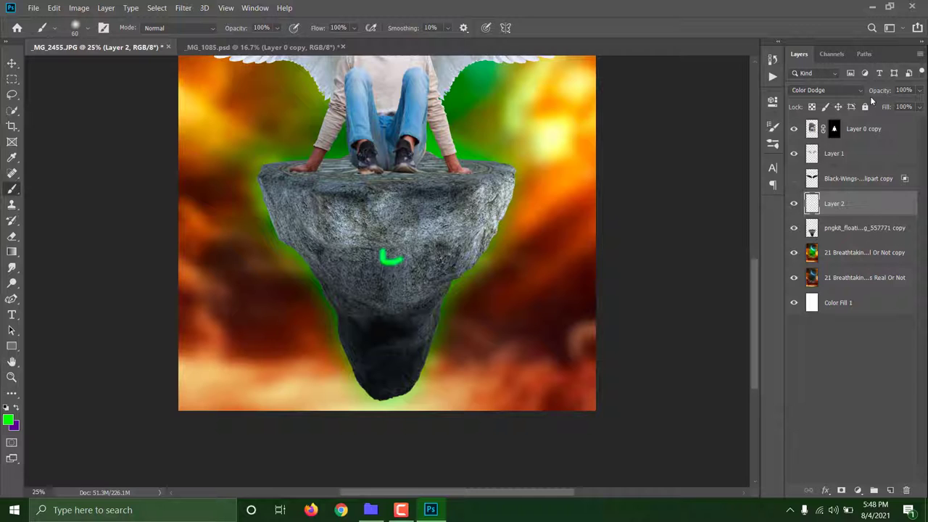
Step: Paint green down the rock at low opacity and clip it to the rock
{"action": "left_click_drag", "start_coordinate": [873, 91], "coordinate": [833, 100]}
{"action": "key", "text": "bracketright"}
{"action": "key", "text": "bracketright"}
{"action": "key", "text": "bracketright"}
{"action": "left_click_drag", "start_coordinate": [388, 261], "coordinate": [392, 347]}
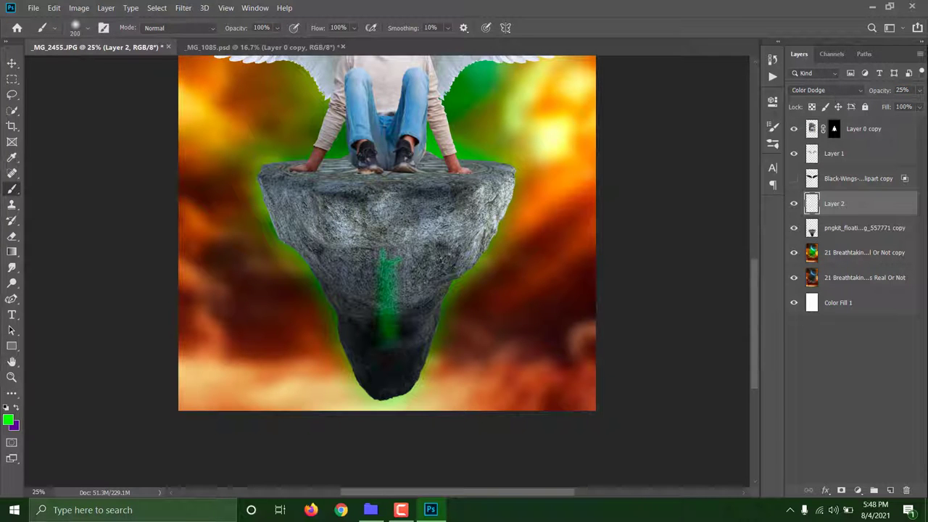
{"action": "left_click_drag", "start_coordinate": [875, 95], "coordinate": [826, 102]}
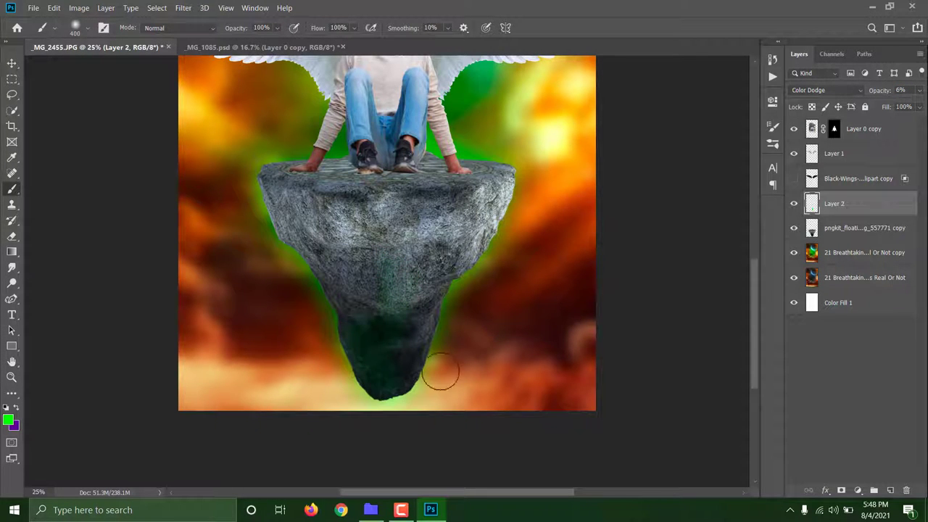
{"action": "key", "text": "ctrl+alt+g"}
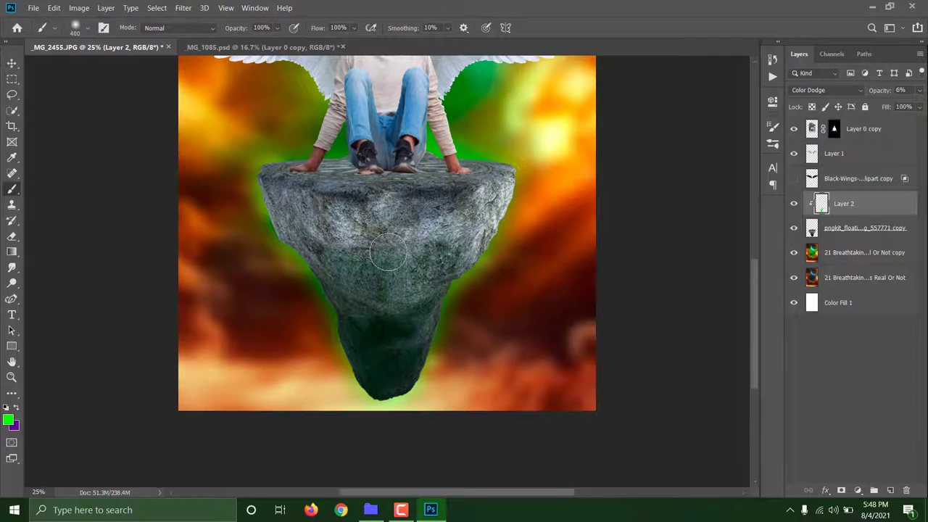
Step: Raise the green tint's opacity to 35%, compare it, and merge it down into the rock
{"action": "key", "text": "ctrl+minus"}
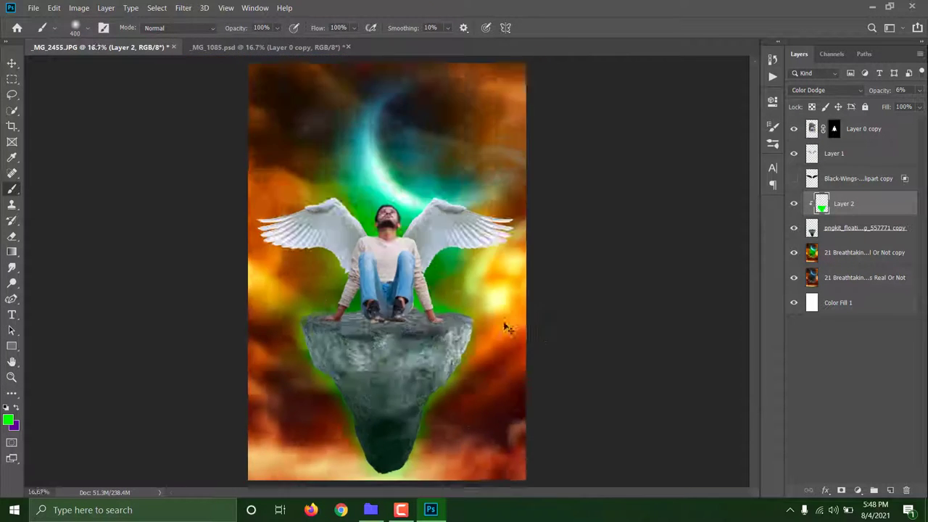
{"action": "key", "text": "ctrl+minus"}
{"action": "key", "text": "ctrl+minus"}
{"action": "left_click_drag", "start_coordinate": [873, 92], "coordinate": [878, 91]}
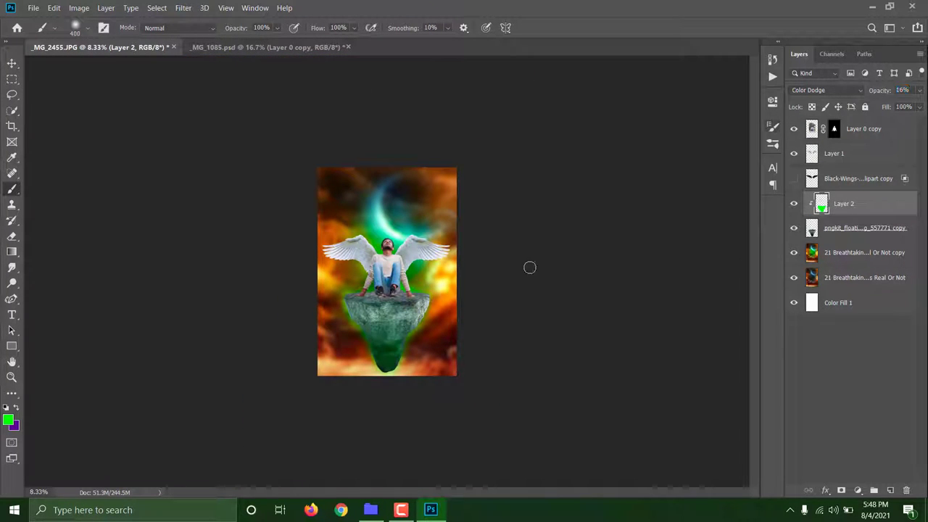
{"action": "key", "text": "ctrl+plus"}
{"action": "key", "text": "ctrl+plus"}
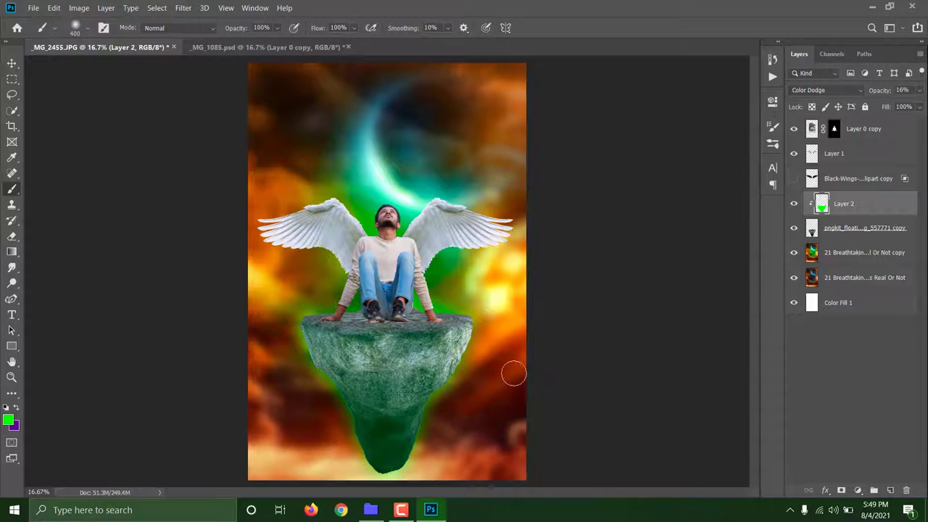
{"action": "key", "text": "ctrl+minus"}
{"action": "mouse_move", "coordinate": [874, 92]}
{"action": "left_mouse_down"}
{"action": "mouse_move", "coordinate": [885, 93]}
{"action": "mouse_move", "coordinate": [873, 100]}
{"action": "left_mouse_up"}
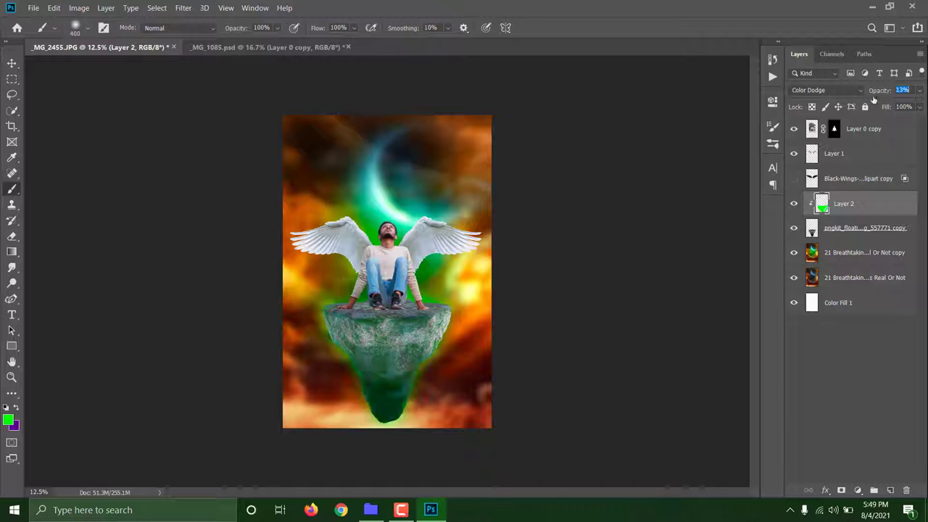
{"action": "left_click", "coordinate": [793, 204]}
{"action": "key", "text": "ctrl+e"}
{"action": "key", "text": "ctrl+plus"}
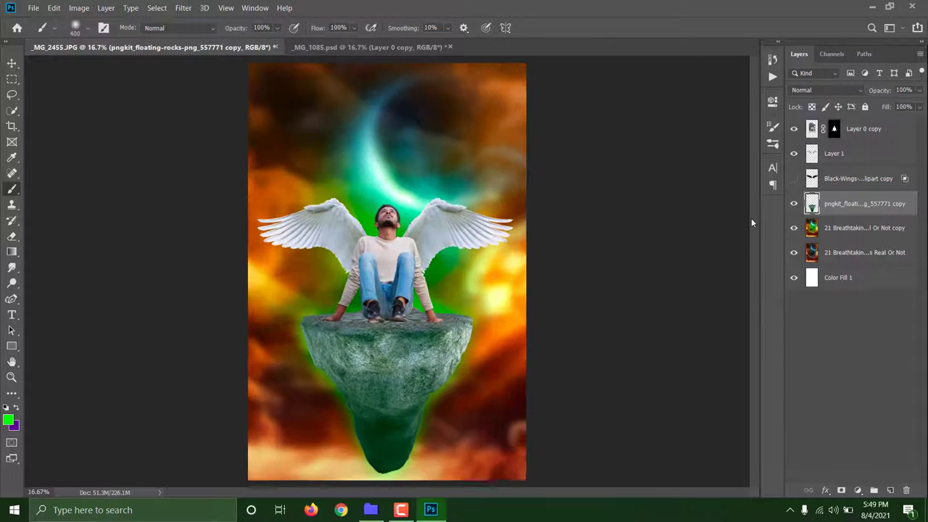
Step: Add a Levels adjustment for the right wing's layer: output white 233, darker midtones, raised input black
{"action": "left_click", "coordinate": [850, 160]}
{"action": "left_click", "coordinate": [857, 490]}
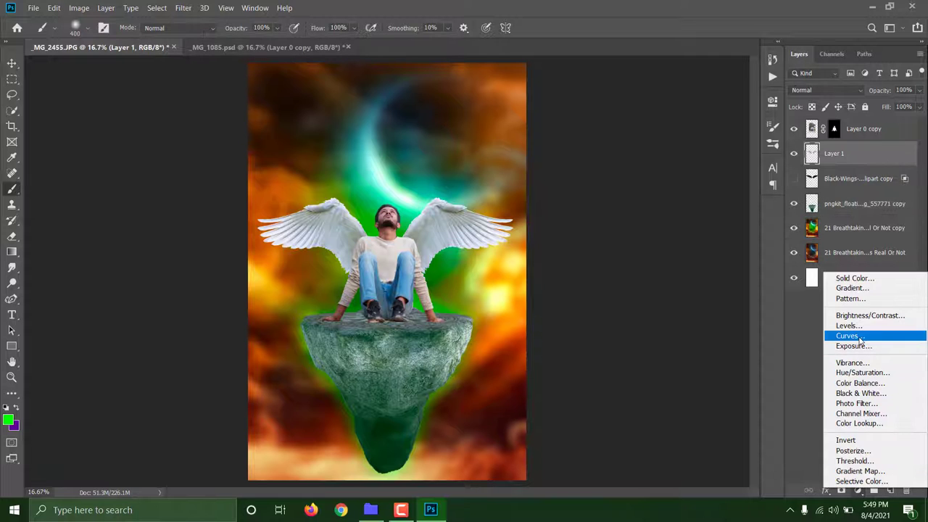
{"action": "left_click", "coordinate": [848, 326]}
{"action": "mouse_move", "coordinate": [613, 259]}
{"action": "left_mouse_down"}
{"action": "mouse_move", "coordinate": [637, 259]}
{"action": "mouse_move", "coordinate": [613, 258]}
{"action": "left_mouse_up"}
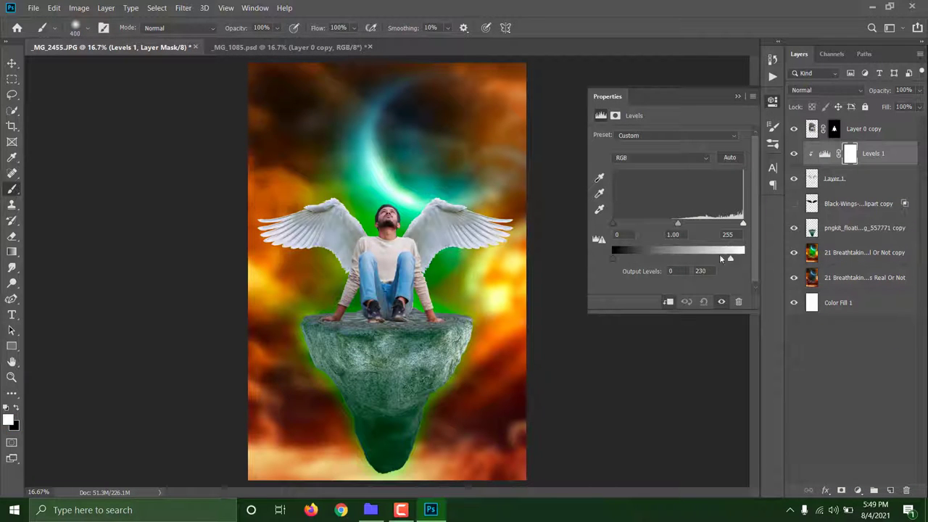
{"action": "left_click_drag", "start_coordinate": [742, 259], "coordinate": [731, 258]}
{"action": "left_click_drag", "start_coordinate": [678, 223], "coordinate": [696, 224]}
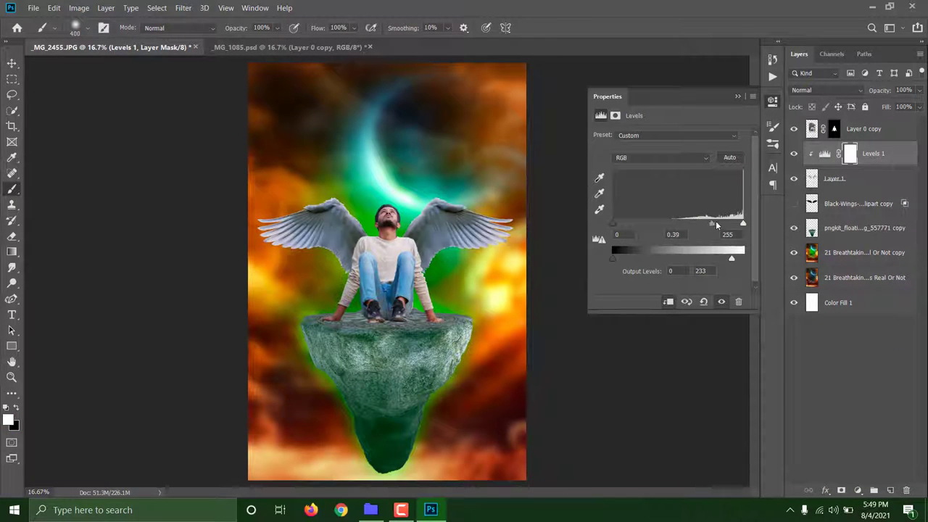
{"action": "left_click_drag", "start_coordinate": [612, 224], "coordinate": [635, 223]}
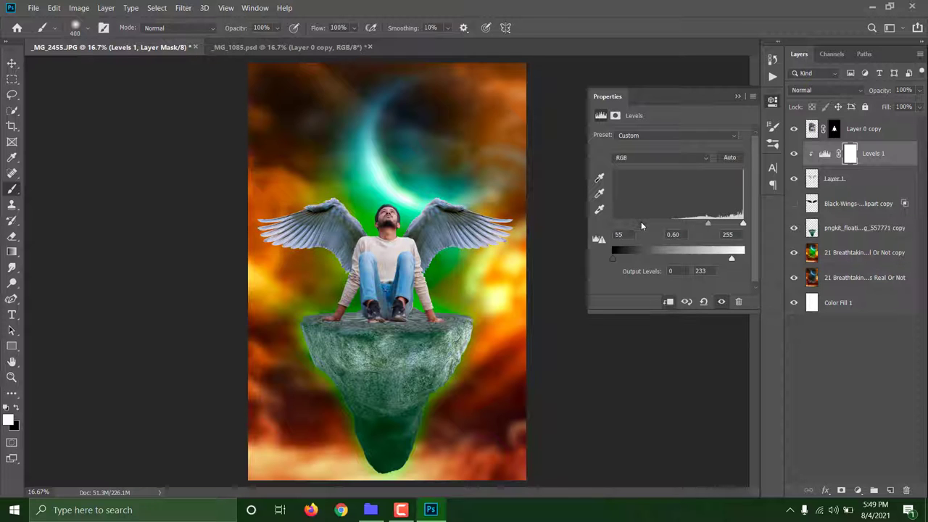
{"action": "left_click", "coordinate": [771, 100]}
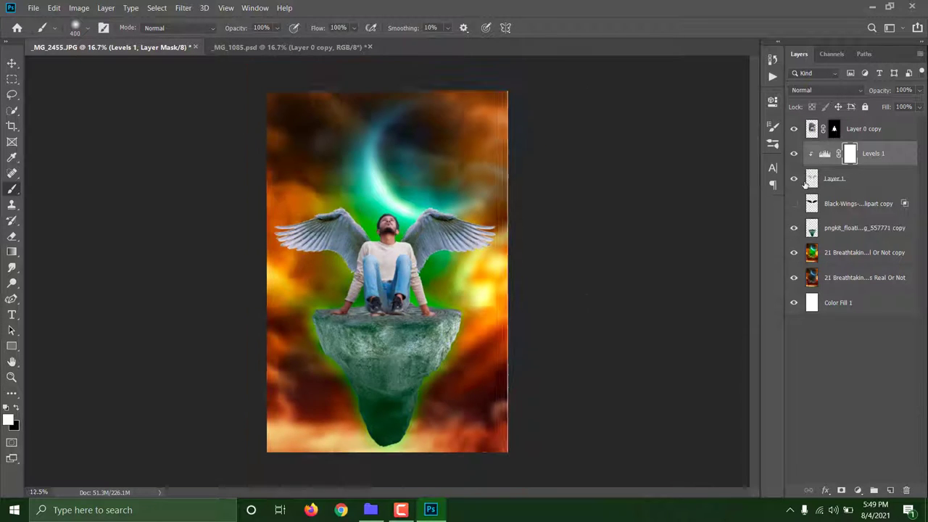
Step: Duplicate the wings layer, clip a midtone-darkening Levels to the copy, and toggle it to compare
{"action": "key", "text": "ctrl+j"}
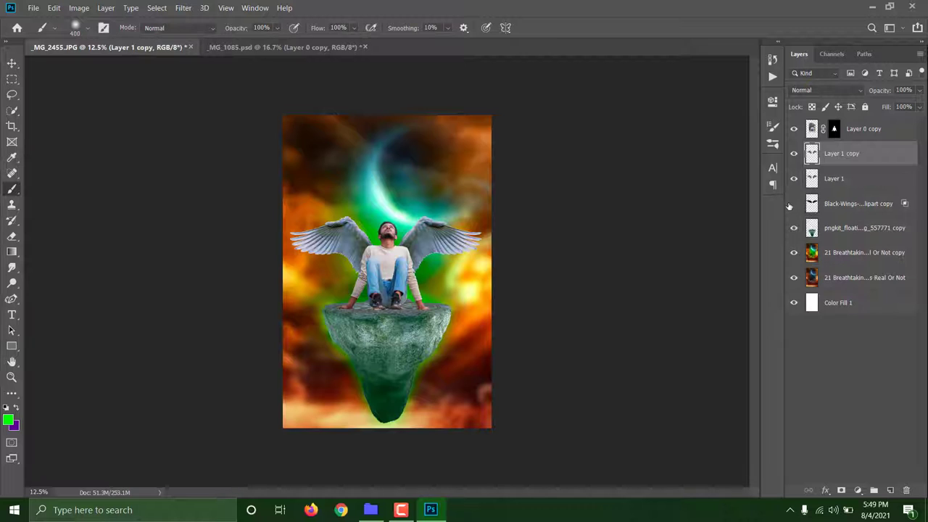
{"action": "key", "text": "ctrl+plus"}
{"action": "left_click", "coordinate": [857, 490]}
{"action": "left_click", "coordinate": [852, 327]}
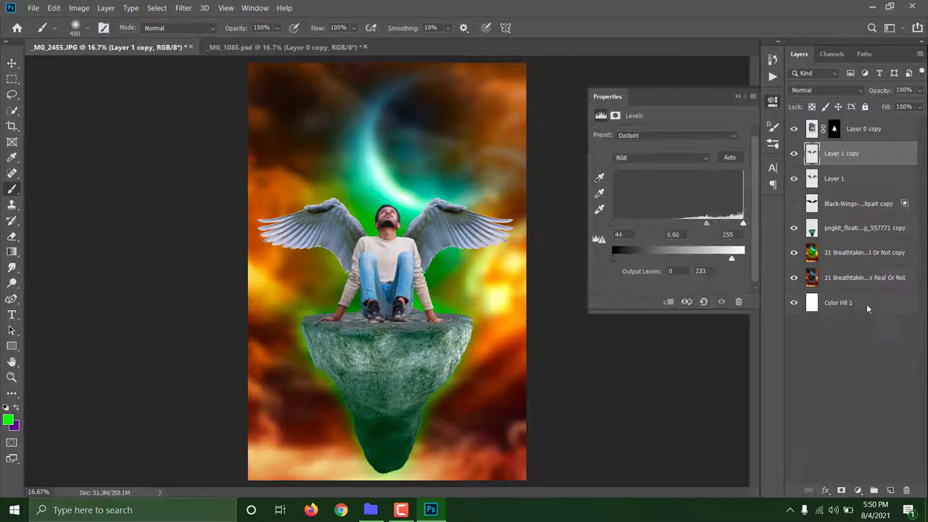
{"action": "left_click", "coordinate": [668, 301]}
{"action": "left_click_drag", "start_coordinate": [677, 223], "coordinate": [707, 223]}
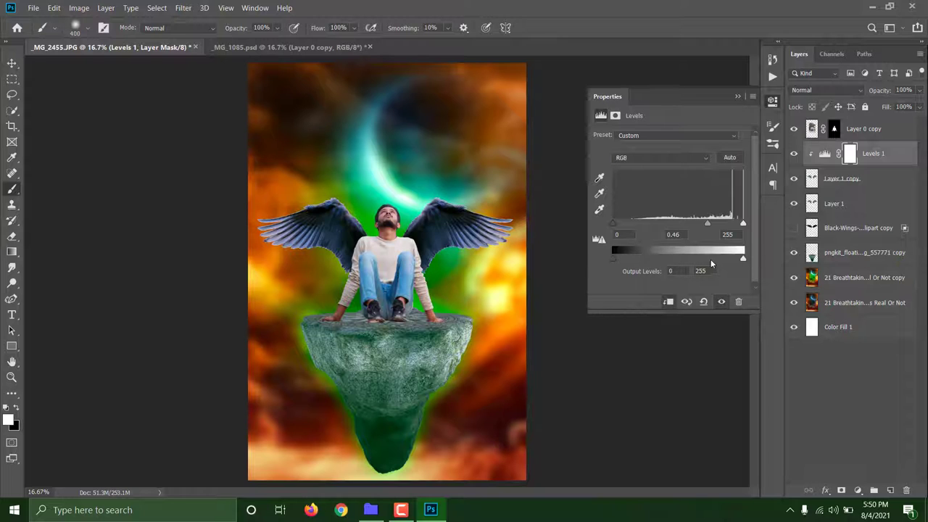
{"action": "left_click_drag", "start_coordinate": [611, 256], "coordinate": [620, 250]}
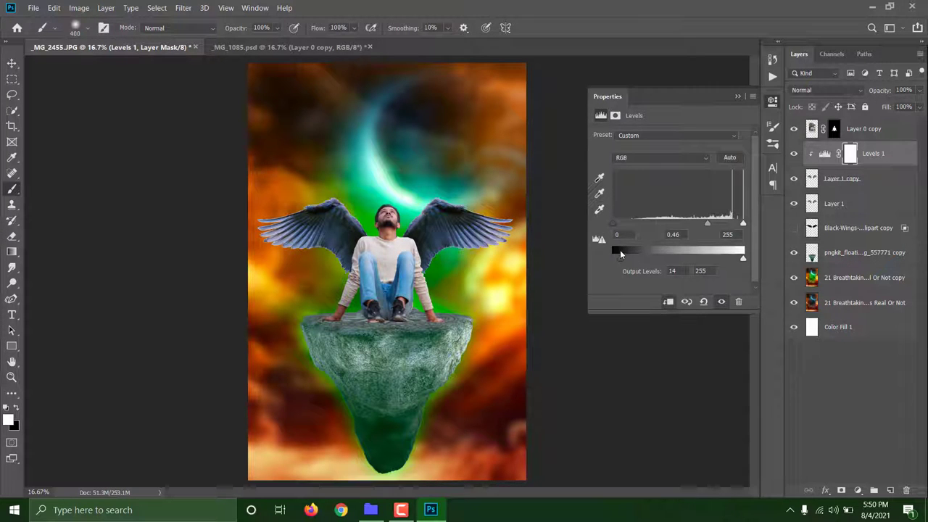
{"action": "left_click", "coordinate": [737, 96]}
{"action": "left_click", "coordinate": [792, 153]}
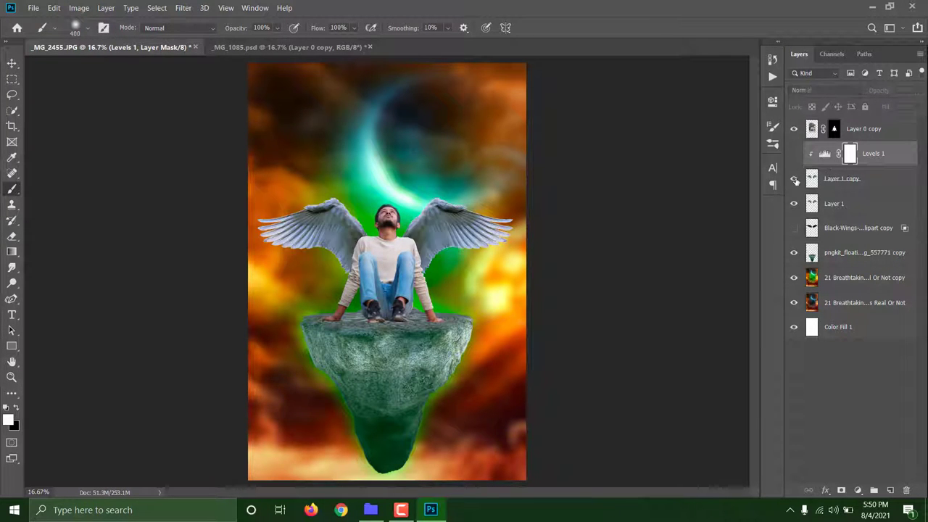
{"action": "left_click", "coordinate": [793, 203]}
{"action": "left_click", "coordinate": [793, 203]}
{"action": "left_click", "coordinate": [793, 153]}
{"action": "left_click", "coordinate": [793, 152]}
Step: Delete the Levels layer, give the wings copy a hiding mask, and paint it back near the shoulder
{"action": "key", "text": "Delete"}
{"action": "left_click", "coordinate": [840, 490], "text": "alt"}
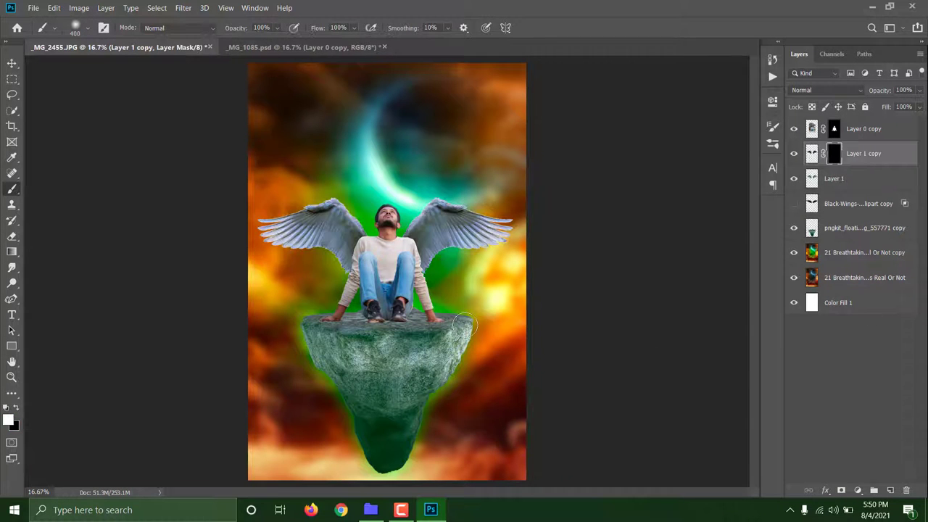
{"action": "key", "text": "ctrl+plus"}
{"action": "key", "text": "ctrl+plus"}
{"action": "key", "text": "ctrl+plus"}
{"action": "left_click_drag", "start_coordinate": [445, 234], "coordinate": [435, 199]}
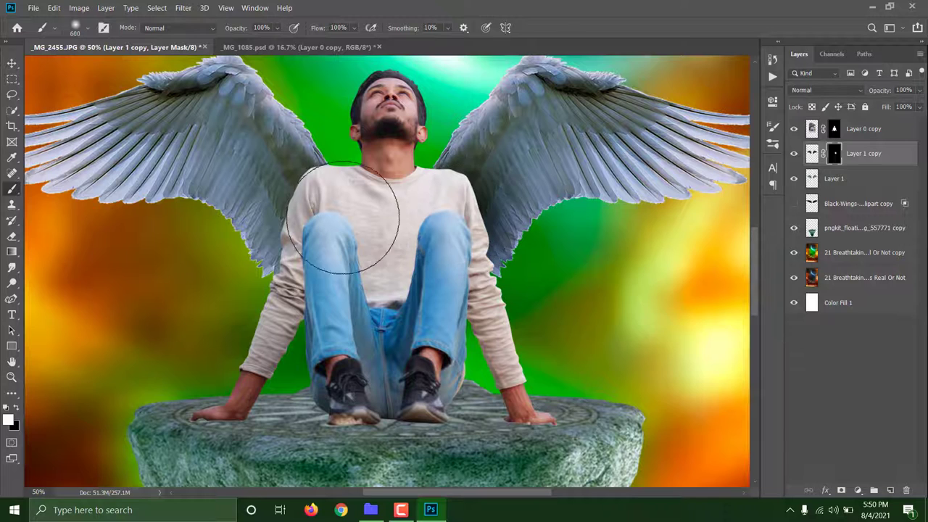
Step: With a 300 brush at 41% opacity, paint in the hazy left and right wing feathers
{"action": "key", "text": "bracketright"}
{"action": "key", "text": "bracketright"}
{"action": "scroll", "coordinate": [362, 217], "scroll_direction": "up", "scroll_amount": 1}
{"action": "key", "text": "bracketleft"}
{"action": "key", "text": "bracketleft"}
{"action": "key", "text": "bracketleft"}
{"action": "left_click_drag", "start_coordinate": [259, 182], "coordinate": [341, 207]}
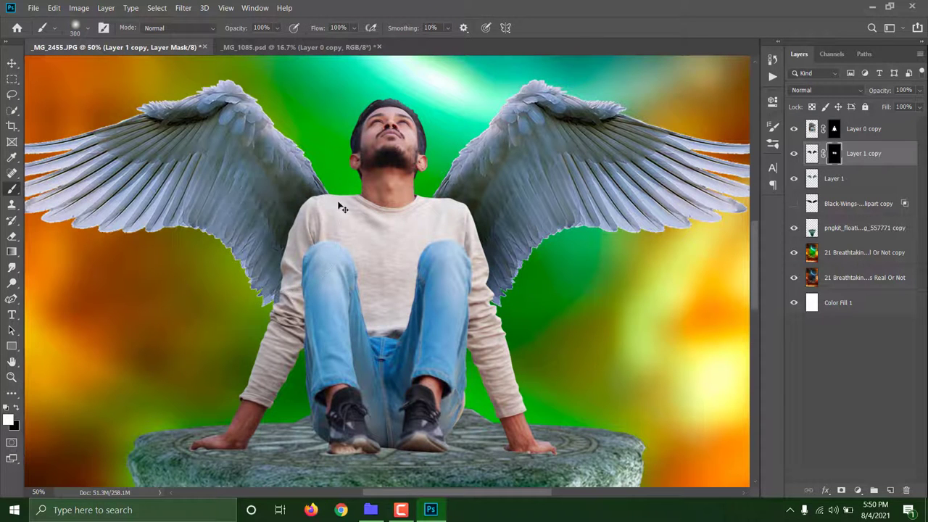
{"action": "key", "text": "Down"}
{"action": "mouse_move", "coordinate": [135, 163]}
{"action": "left_mouse_down"}
{"action": "mouse_move", "coordinate": [269, 196]}
{"action": "mouse_move", "coordinate": [177, 124]}
{"action": "left_mouse_up"}
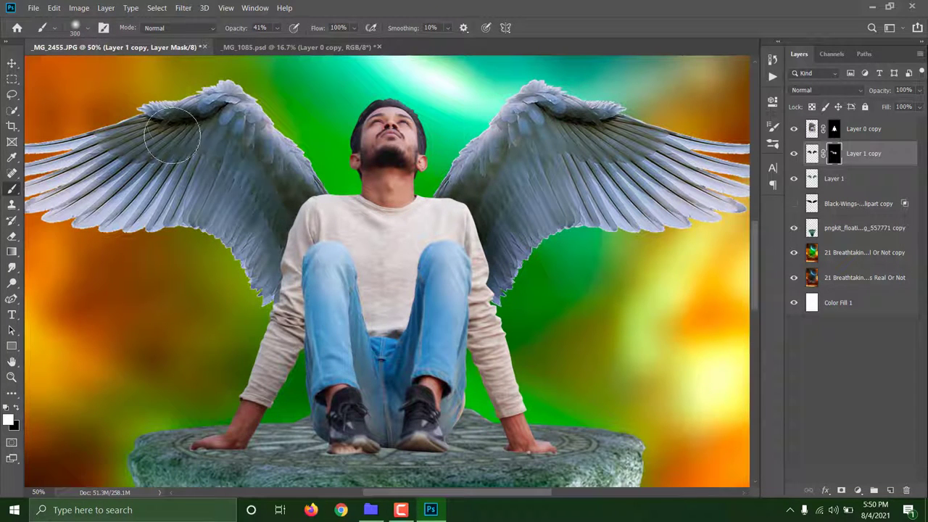
{"action": "left_click_drag", "start_coordinate": [470, 213], "coordinate": [670, 153]}
{"action": "scroll", "coordinate": [627, 203], "scroll_direction": "down", "scroll_amount": 4}
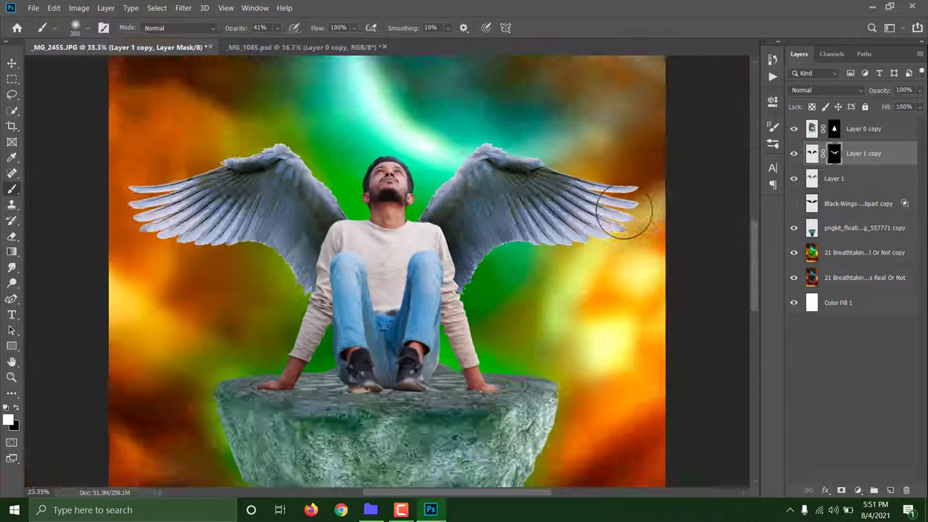
{"action": "key", "text": "ctrl+plus"}
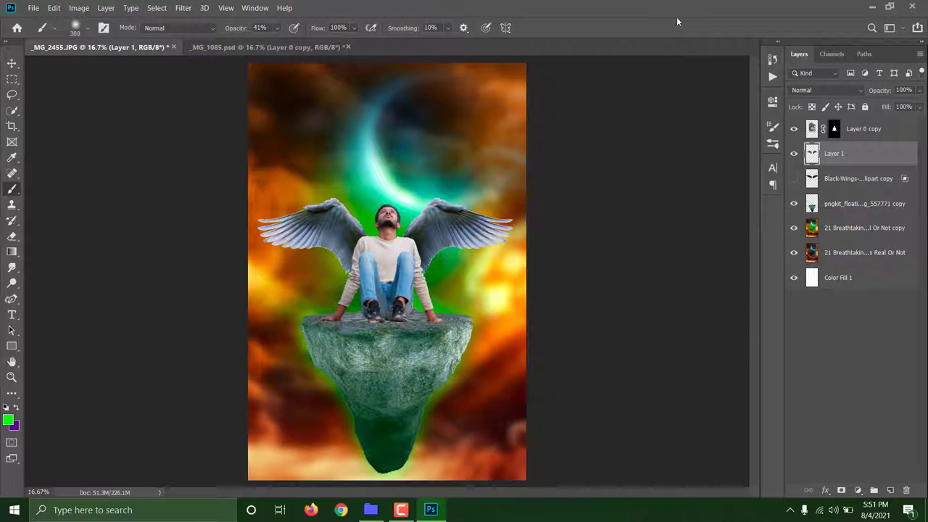
Step: Add a trial Levels adjustment on the man's layer, then hide it to compare
{"action": "right_click", "coordinate": [890, 135]}
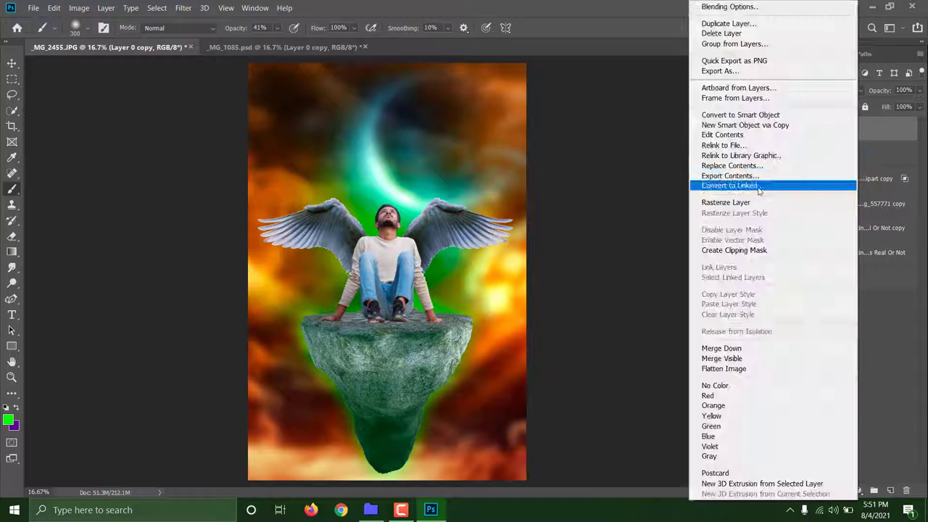
{"action": "left_click", "coordinate": [770, 182]}
{"action": "left_click", "coordinate": [858, 489]}
{"action": "left_click", "coordinate": [846, 328]}
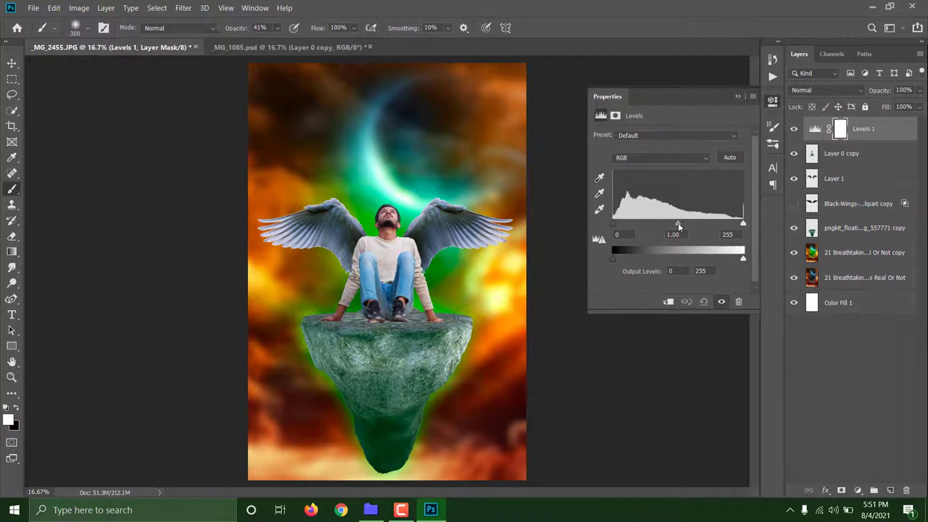
{"action": "mouse_move", "coordinate": [677, 223]}
{"action": "left_mouse_down"}
{"action": "mouse_move", "coordinate": [708, 223]}
{"action": "mouse_move", "coordinate": [678, 222]}
{"action": "left_mouse_up"}
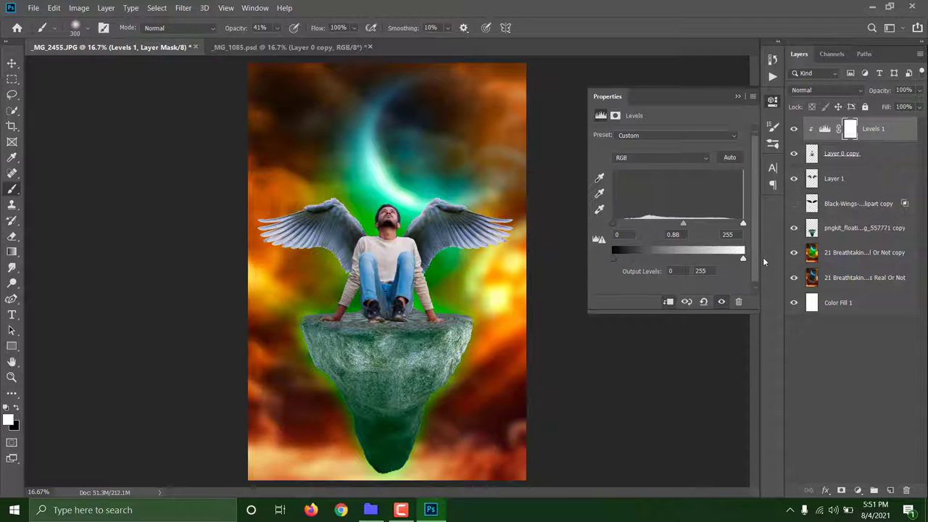
{"action": "left_click", "coordinate": [793, 128]}
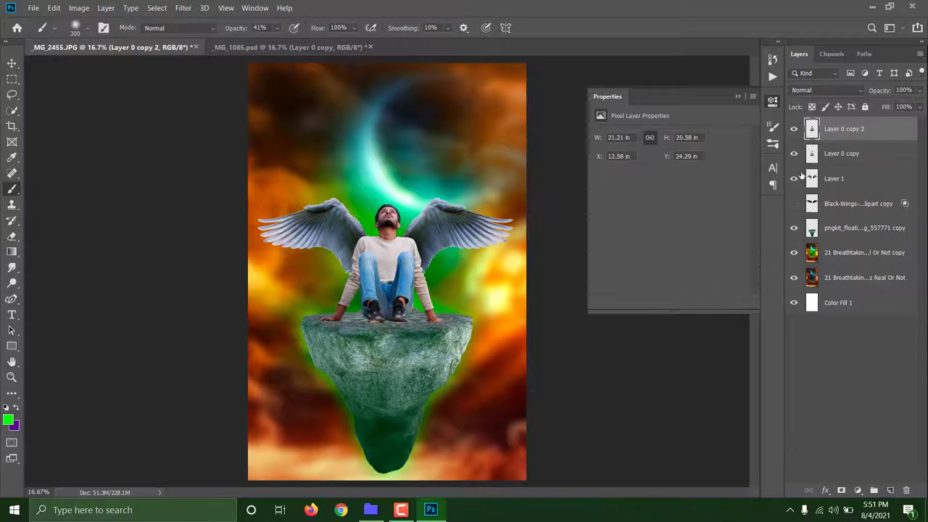
Step: Add a Brightness/Contrast adjustment clipped to the man's copy, with contrast reduced to 35
{"action": "left_click", "coordinate": [858, 489]}
{"action": "left_click", "coordinate": [855, 313]}
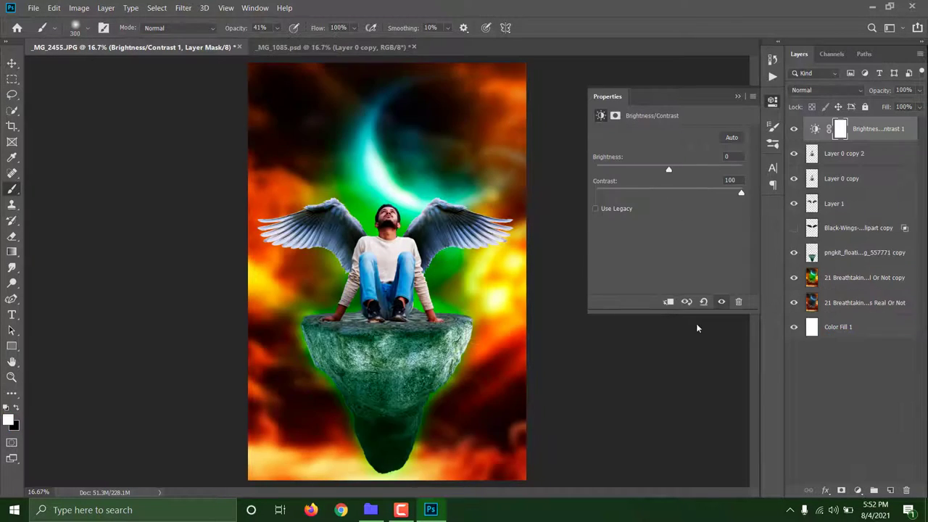
{"action": "left_click", "coordinate": [668, 301]}
{"action": "left_click_drag", "start_coordinate": [733, 194], "coordinate": [694, 194]}
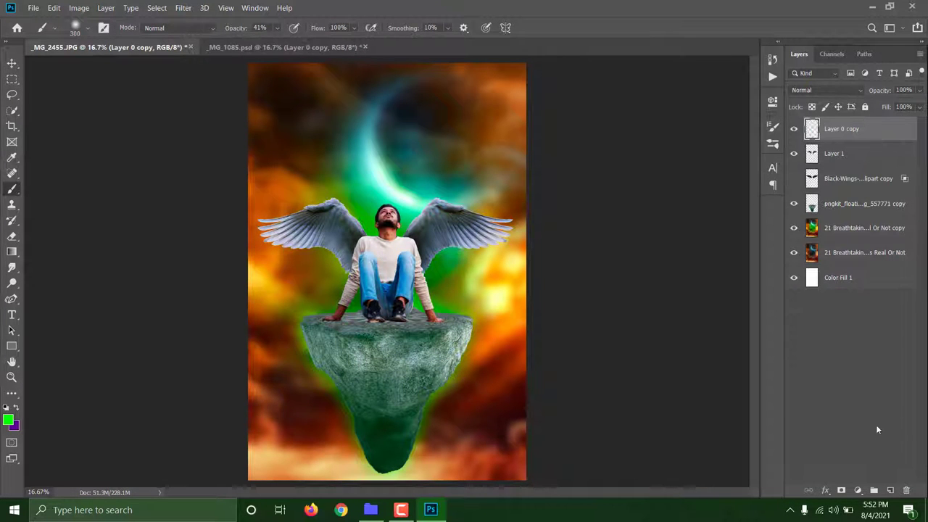
Step: Duplicate the man's layer and clip a Levels with darker midtones (0.31) and lowered output white
{"action": "key", "text": "ctrl+j"}
{"action": "left_click", "coordinate": [858, 490]}
{"action": "left_click", "coordinate": [841, 324]}
{"action": "key", "text": "ctrl+alt+g"}
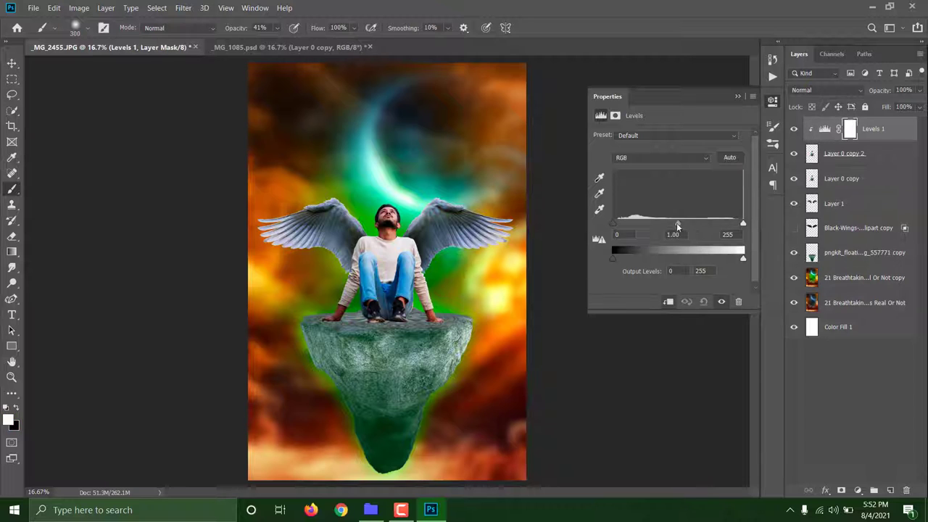
{"action": "left_click_drag", "start_coordinate": [677, 227], "coordinate": [717, 225]}
{"action": "left_click_drag", "start_coordinate": [742, 258], "coordinate": [709, 260]}
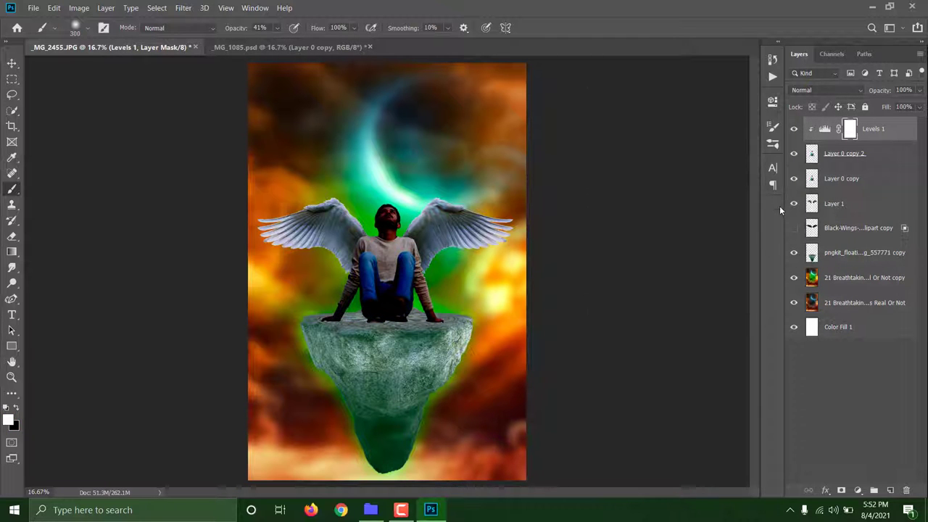
Step: Black-mask Layer 0 copy 2, then paint its darkening back along the wing and shoulder edges with a 150–200 brush
{"action": "left_click", "coordinate": [841, 490], "text": "alt"}
{"action": "key", "text": "d"}
{"action": "key", "text": "ctrl+plus"}
{"action": "key", "text": "ctrl+plus"}
{"action": "key", "text": "ctrl+plus"}
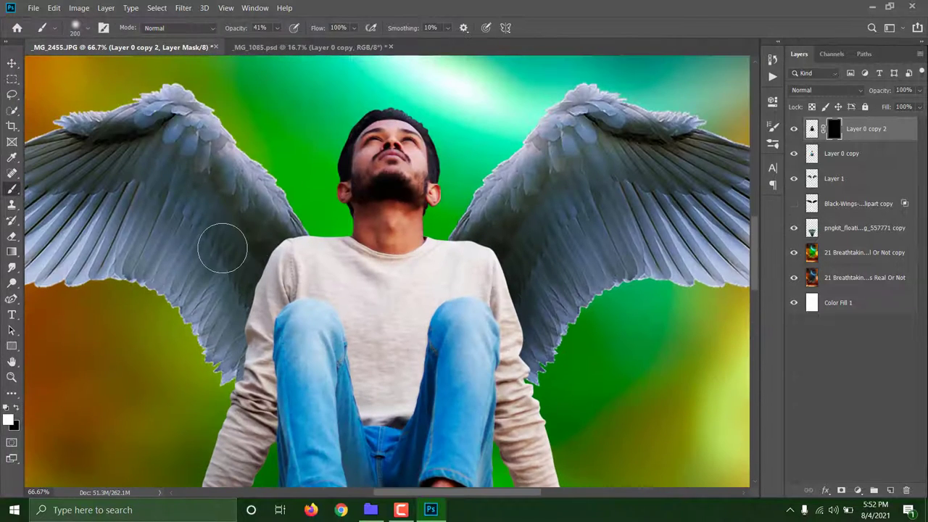
{"action": "key", "text": "bracketleft"}
{"action": "key", "text": "bracketleft"}
{"action": "left_click_drag", "start_coordinate": [222, 249], "coordinate": [232, 363]}
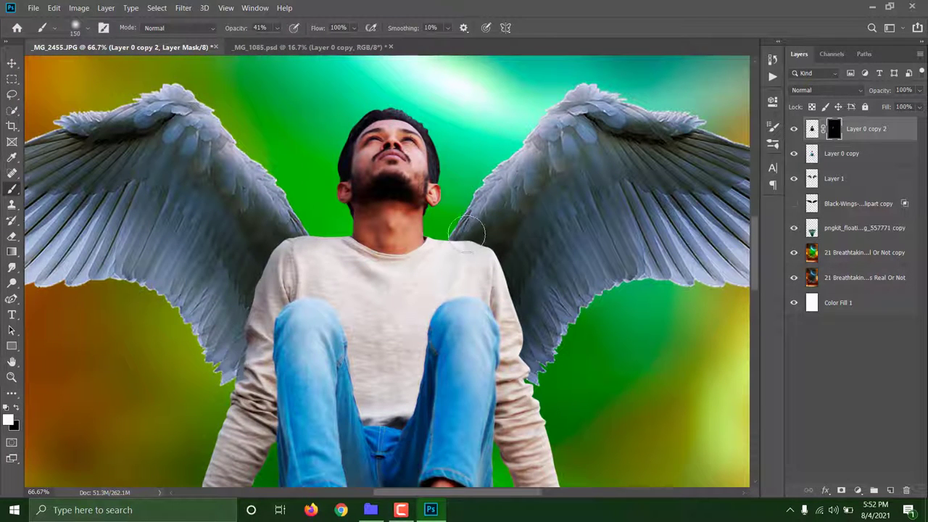
{"action": "key", "text": "bracketright"}
{"action": "key", "text": "bracketright"}
{"action": "mouse_move", "coordinate": [468, 231]}
{"action": "left_mouse_down"}
{"action": "mouse_move", "coordinate": [524, 280]}
{"action": "mouse_move", "coordinate": [546, 384]}
{"action": "mouse_move", "coordinate": [544, 343]}
{"action": "left_mouse_up"}
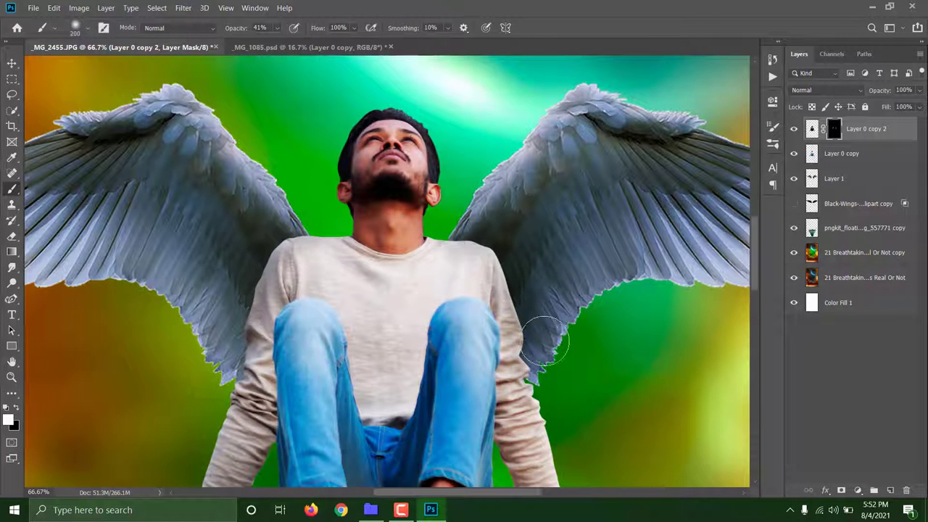
{"action": "left_click_drag", "start_coordinate": [310, 215], "coordinate": [260, 282]}
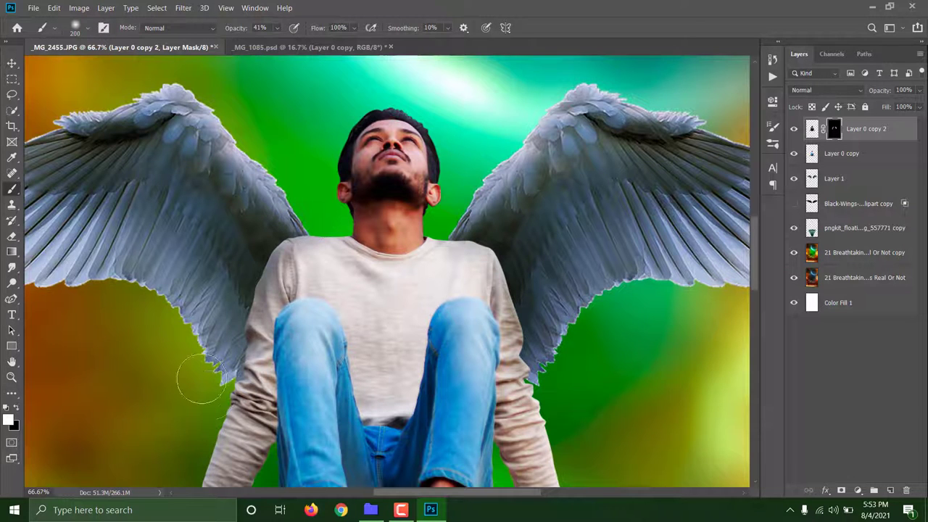
{"action": "scroll", "coordinate": [201, 379], "scroll_direction": "down", "scroll_amount": 5}
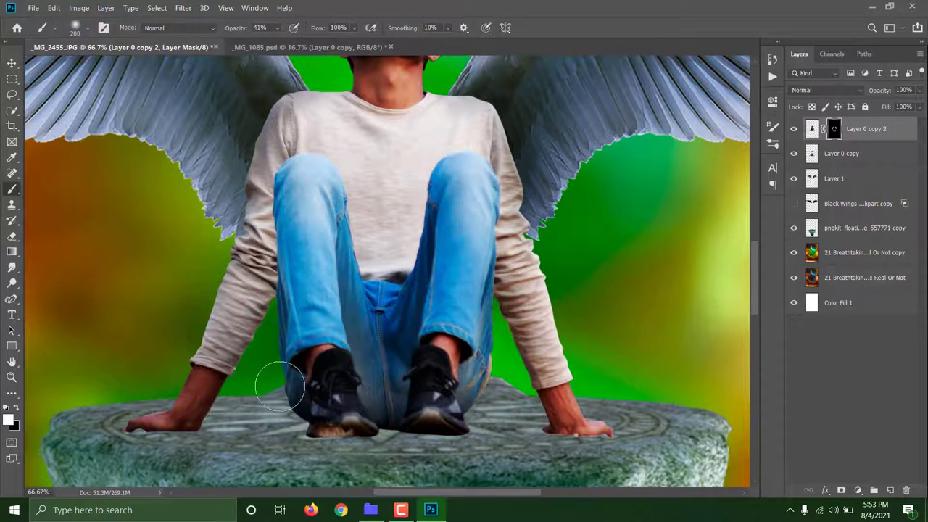
Step: On a new layer below the man, paint a black shadow on the rock under his feet at 40% with an 800 brush
{"action": "scroll", "coordinate": [563, 118], "scroll_direction": "down", "scroll_amount": 4}
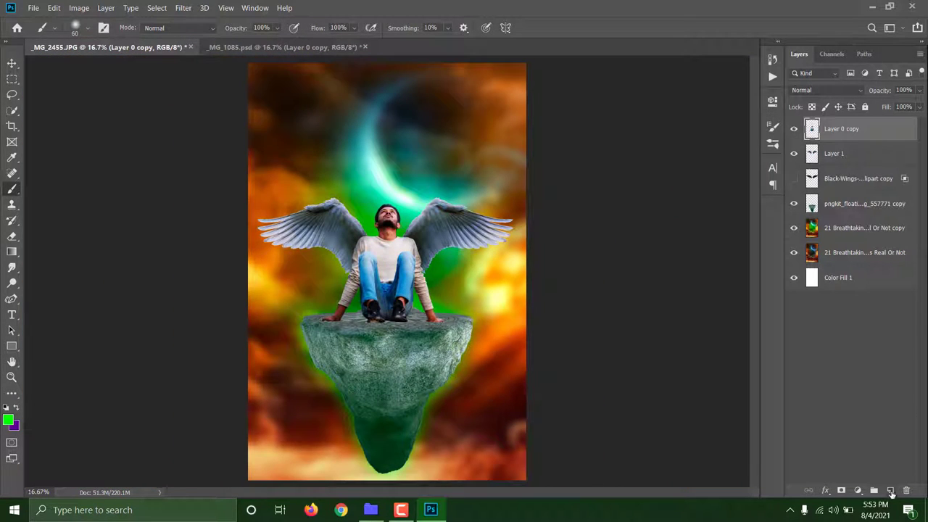
{"action": "left_click", "coordinate": [890, 491], "text": "ctrl"}
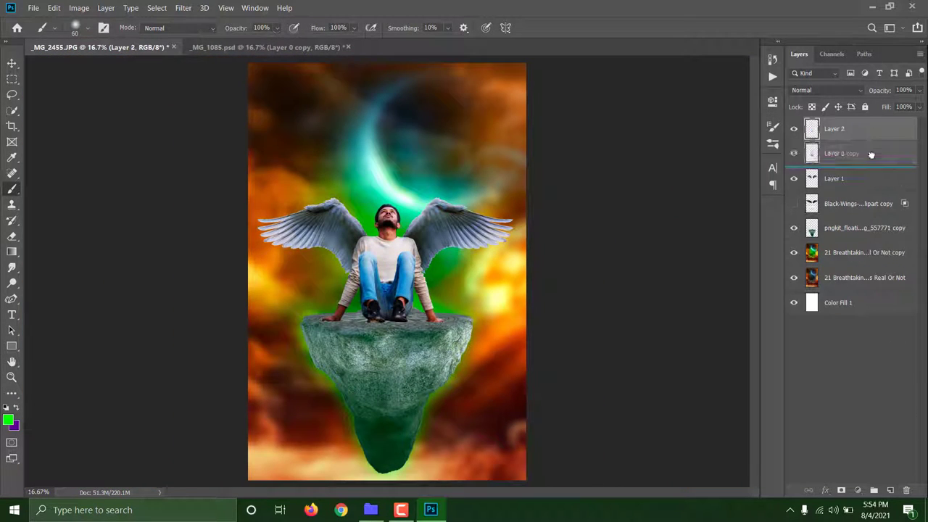
{"action": "left_click", "coordinate": [8, 419]}
{"action": "left_click", "coordinate": [76, 29]}
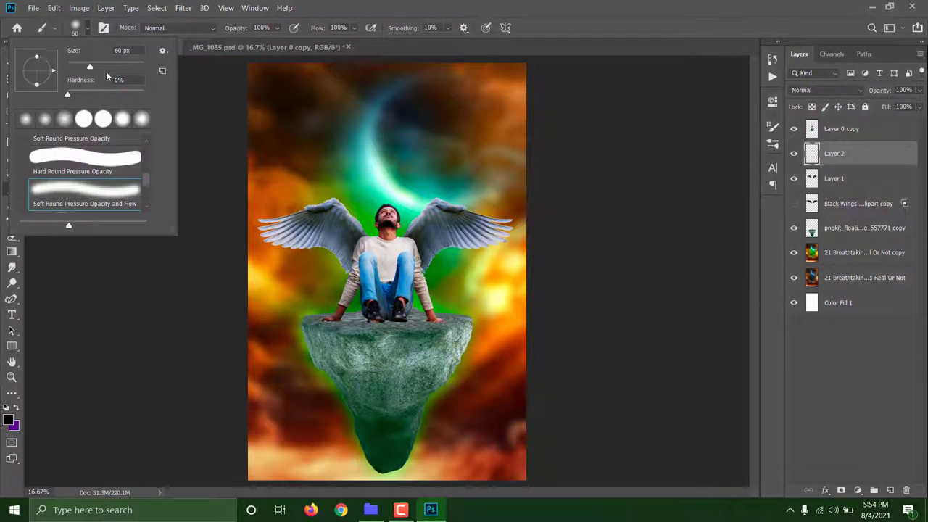
{"action": "key", "text": "Escape"}
{"action": "key", "text": "ctrl+plus"}
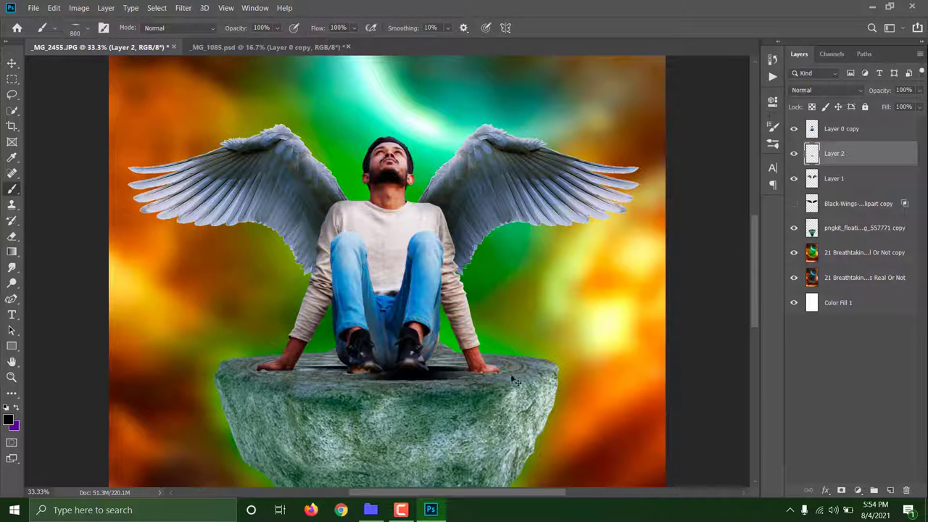
{"action": "key", "text": "bracketright"}
{"action": "key", "text": "4"}
{"action": "mouse_move", "coordinate": [337, 373]}
{"action": "left_mouse_down"}
{"action": "mouse_move", "coordinate": [453, 373]}
{"action": "mouse_move", "coordinate": [312, 374]}
{"action": "mouse_move", "coordinate": [540, 372]}
{"action": "left_mouse_up"}
{"action": "left_click_drag", "start_coordinate": [468, 370], "coordinate": [301, 378]}
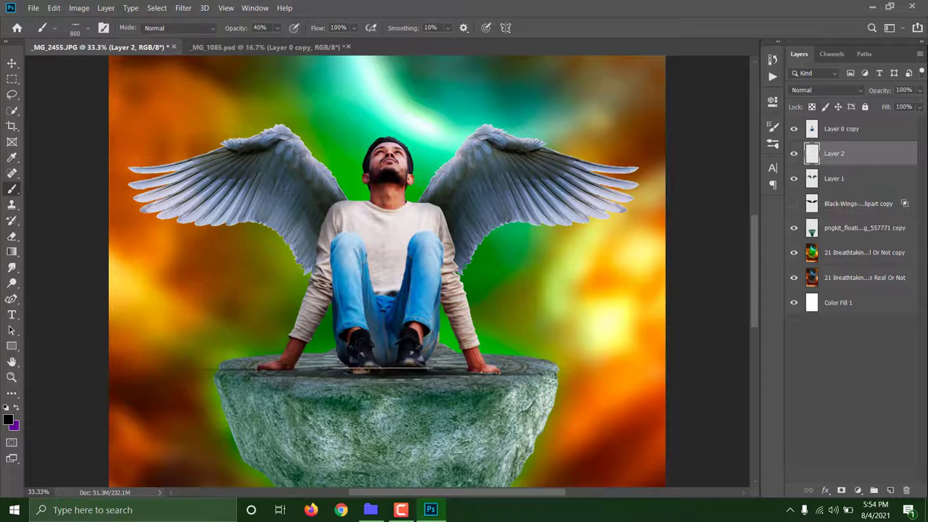
Step: Erase part of the shadow near the feet to lighten it
{"action": "key", "text": "ctrl+minus"}
{"action": "key", "text": "ctrl+minus"}
{"action": "key", "text": "ctrl+minus"}
{"action": "key", "text": "ctrl+plus"}
{"action": "key", "text": "ctrl+plus"}
{"action": "key", "text": "e"}
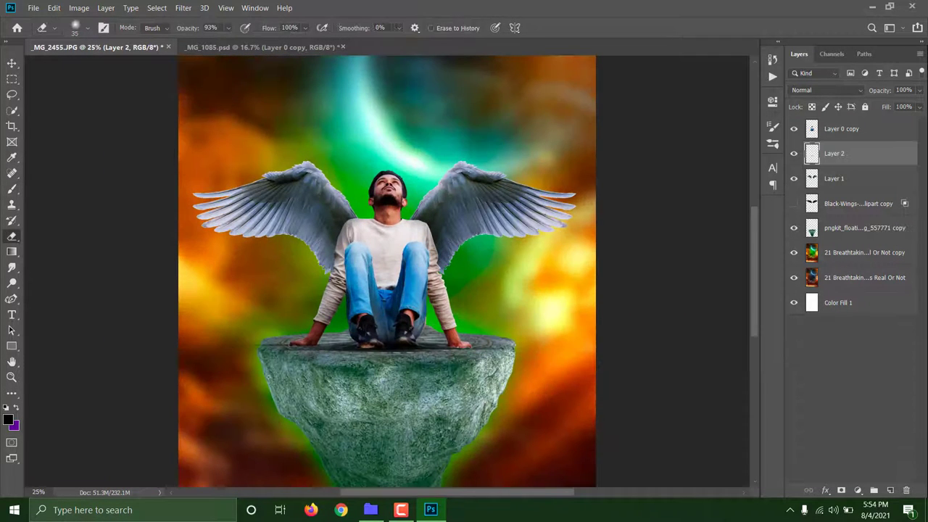
{"action": "left_click_drag", "start_coordinate": [349, 400], "coordinate": [471, 391]}
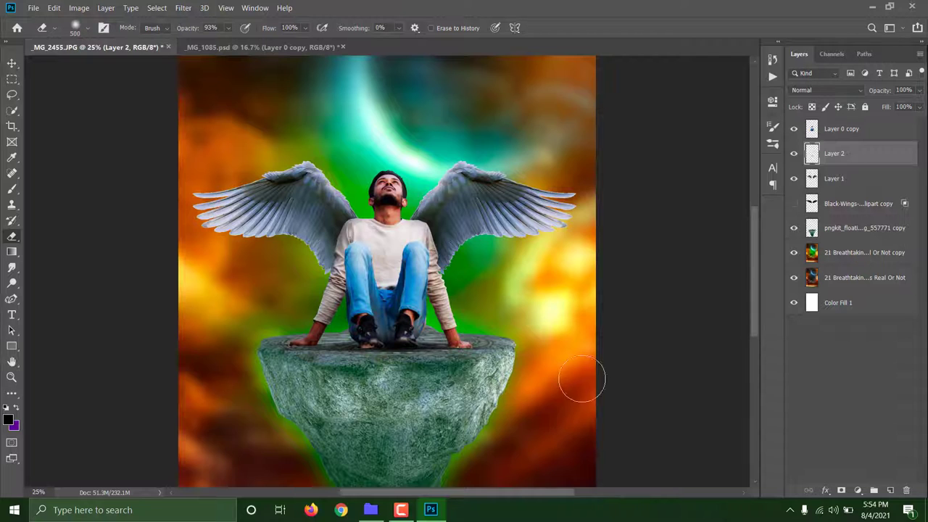
{"action": "key", "text": "ctrl+minus"}
{"action": "key", "text": "ctrl+minus"}
{"action": "key", "text": "ctrl+minus"}
{"action": "key", "text": "ctrl+plus"}
{"action": "key", "text": "ctrl+plus"}
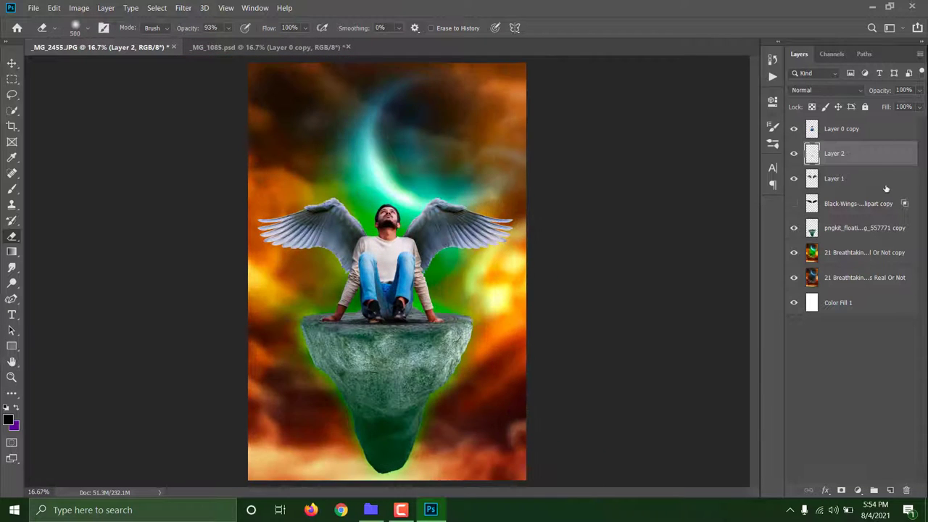
Step: Select Layer 0 copy, then pick Layer 2 and delete it from the stack
{"action": "left_click", "coordinate": [853, 135]}
{"action": "key", "text": "ctrl+plus"}
{"action": "key", "text": "ctrl+plus"}
{"action": "key", "text": "b"}
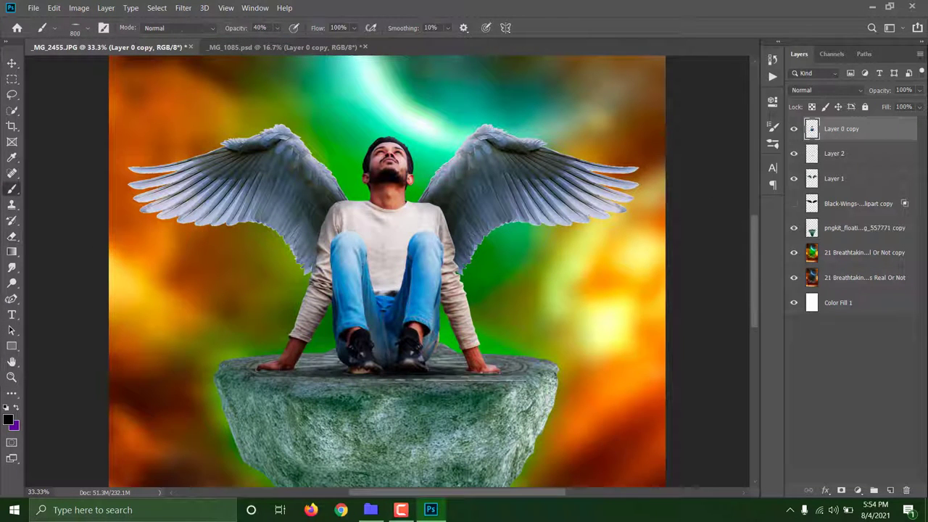
{"action": "key", "text": "ctrl+minus"}
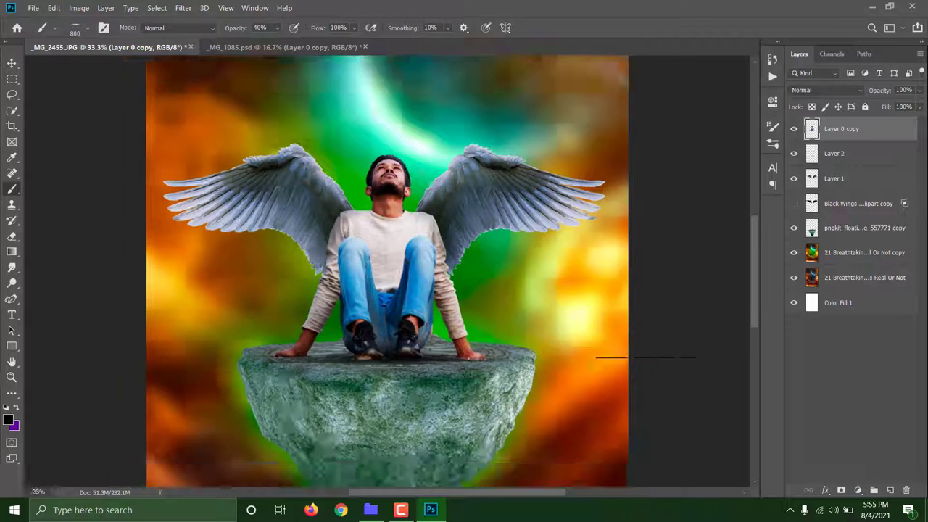
{"action": "key", "text": "ctrl+minus"}
{"action": "key", "text": "ctrl+minus"}
{"action": "key", "text": "ctrl+minus"}
{"action": "key", "text": "ctrl+plus"}
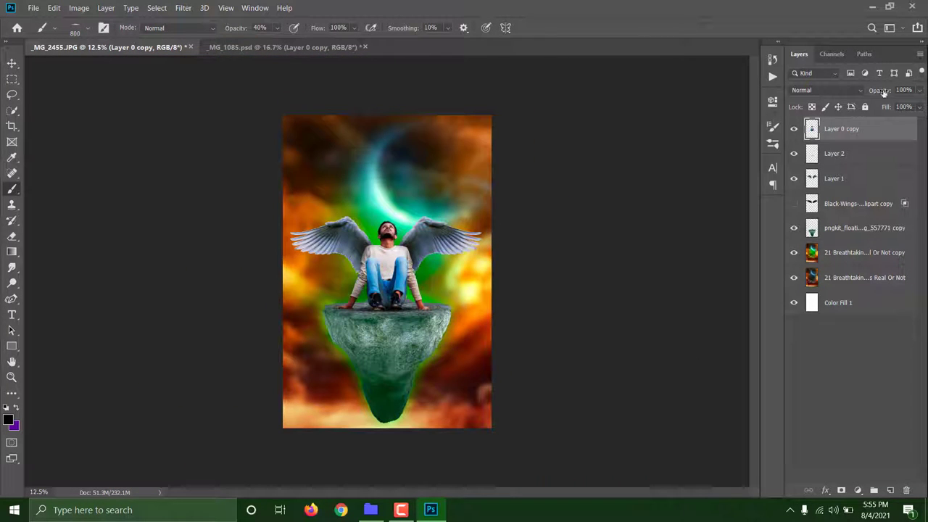
{"action": "left_click_drag", "start_coordinate": [883, 92], "coordinate": [873, 90]}
{"action": "key", "text": "alt+bracketleft"}
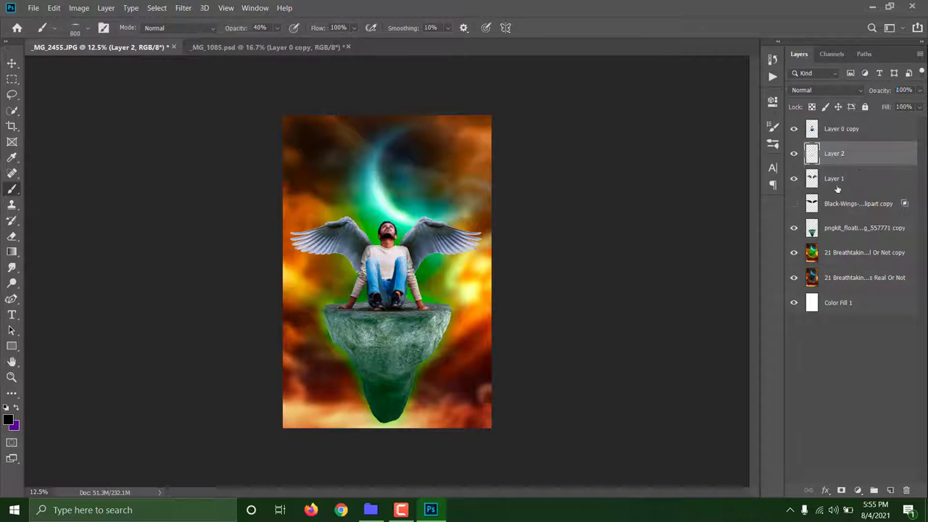
{"action": "key", "text": "alt+shift+bracketright"}
{"action": "key", "text": "ctrl+e"}
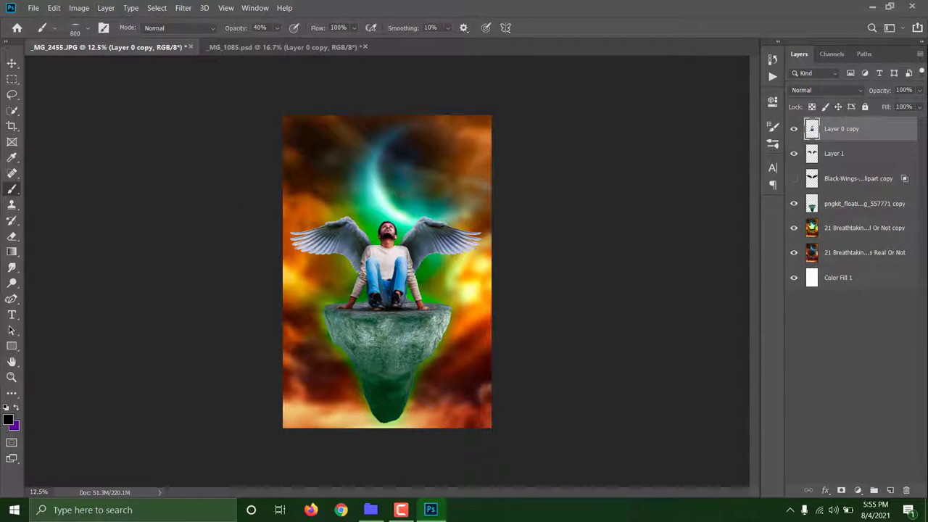
Step: Hide and delete the green-glow '21 Breathtaking… copy' sky layer, then remove the pngkit rock copy
{"action": "left_click", "coordinate": [794, 228]}
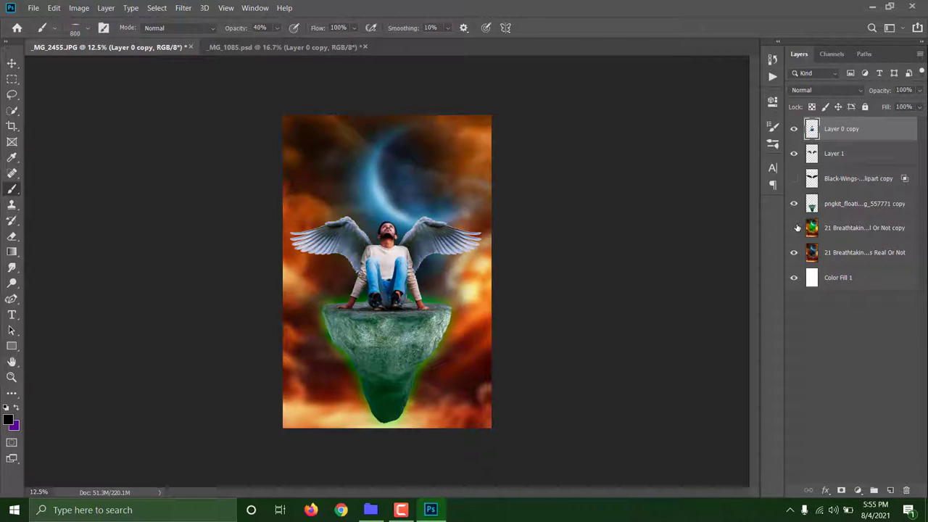
{"action": "left_click", "coordinate": [844, 228]}
{"action": "key", "text": "Delete"}
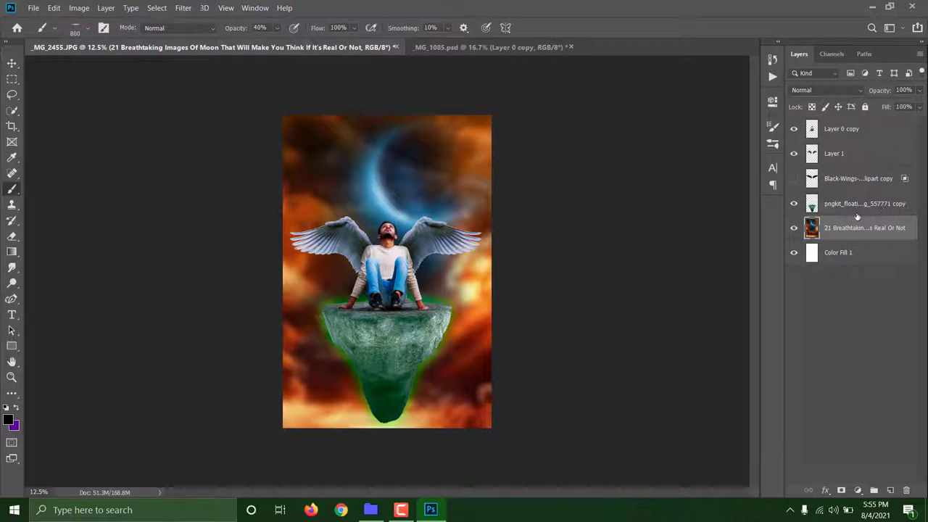
{"action": "left_click", "coordinate": [850, 209]}
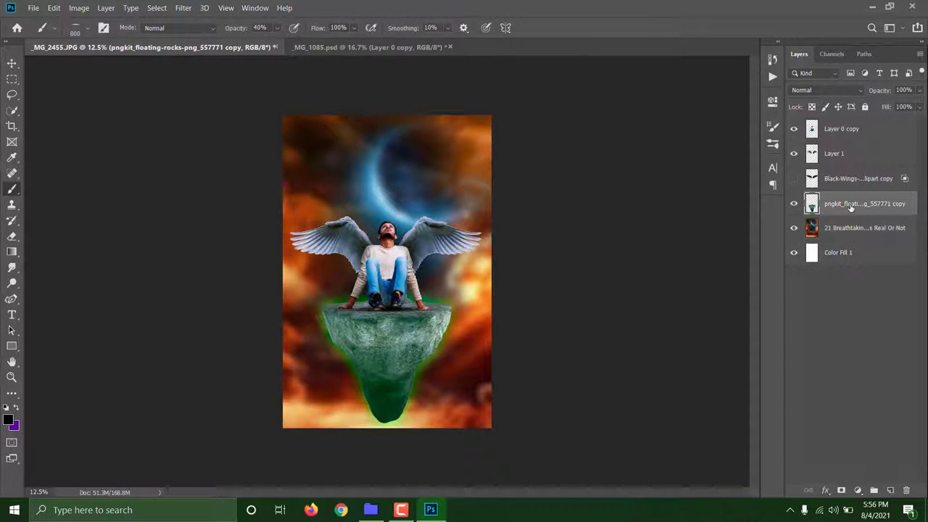
{"action": "key", "text": "ctrl+alt+z"}
{"action": "key", "text": "ctrl+alt+z"}
{"action": "key", "text": "ctrl+alt+z"}
{"action": "key", "text": "ctrl+alt+z"}
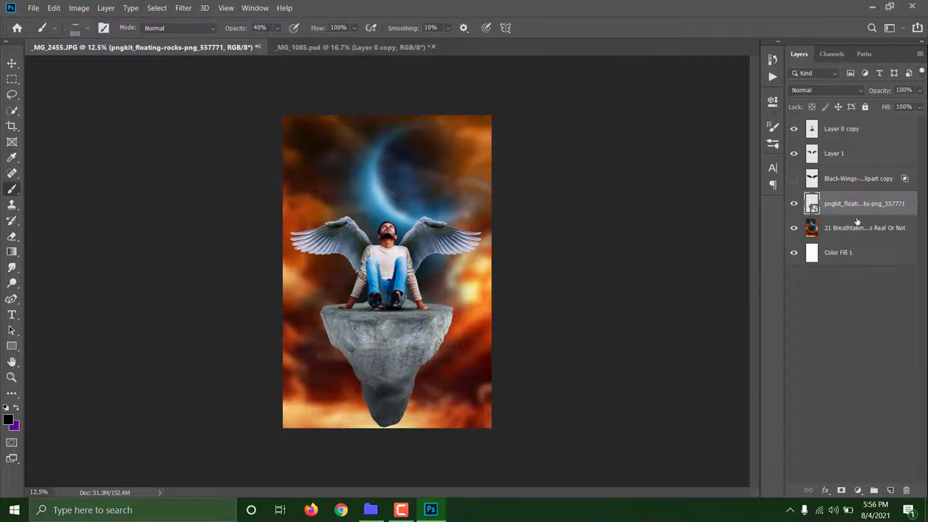
{"action": "left_click", "coordinate": [857, 490]}
{"action": "left_click", "coordinate": [846, 325]}
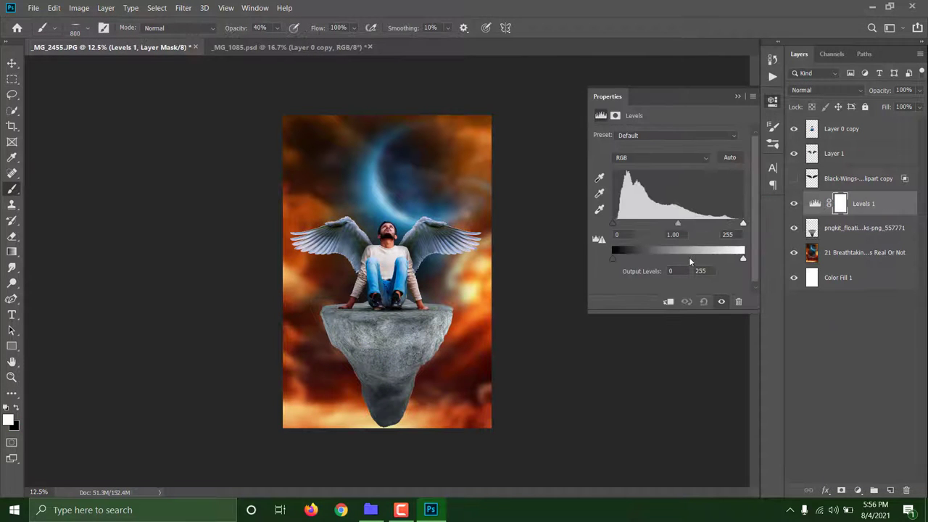
{"action": "left_click_drag", "start_coordinate": [678, 224], "coordinate": [681, 220]}
{"action": "left_click", "coordinate": [668, 302]}
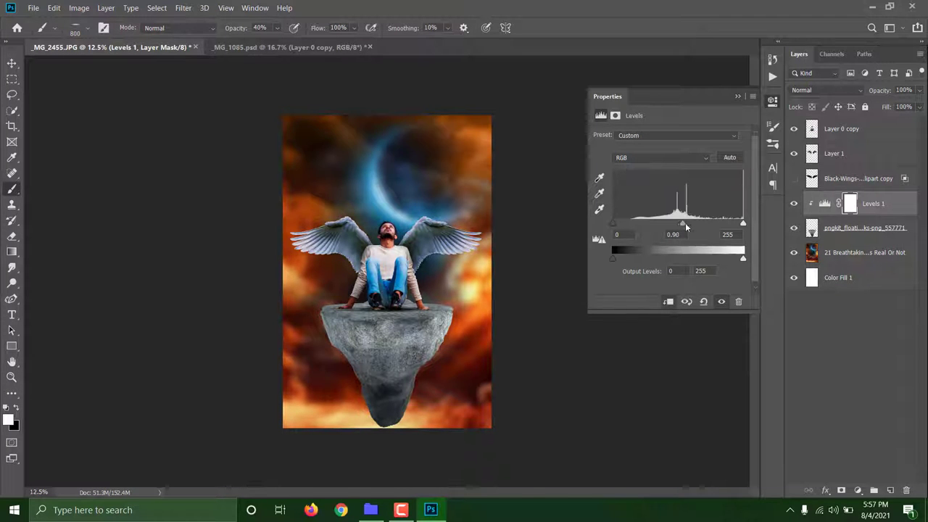
{"action": "key", "text": "Delete"}
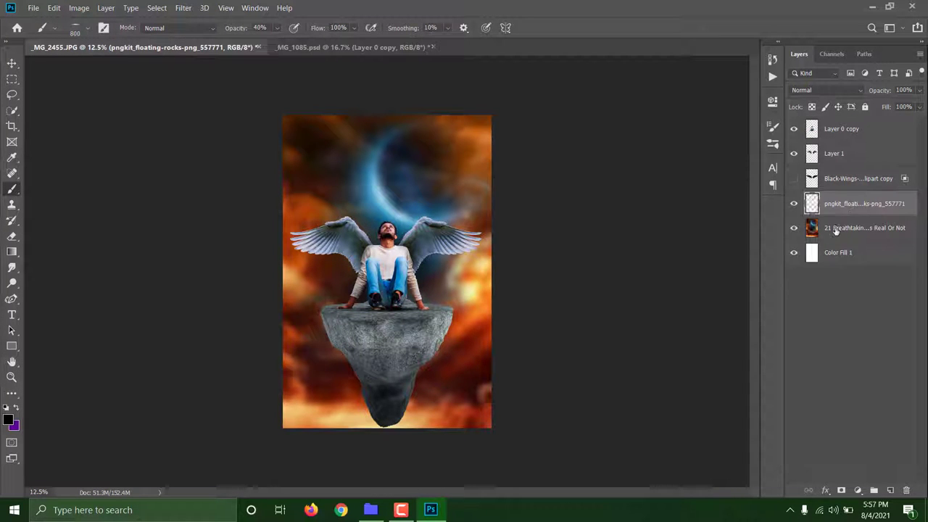
{"action": "key", "text": "ctrl+minus"}
{"action": "key", "text": "ctrl+plus"}
{"action": "key", "text": "ctrl+plus"}
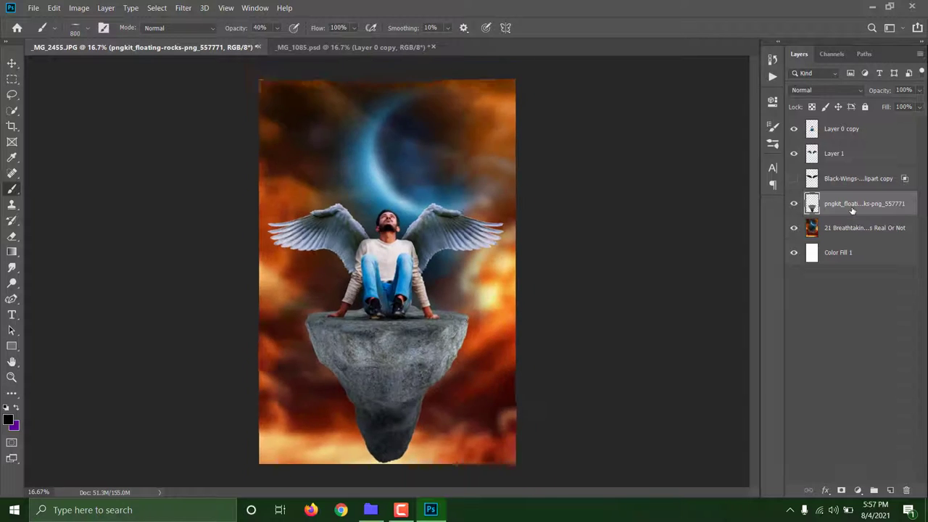
{"action": "key", "text": "ctrl+minus"}
{"action": "key", "text": "ctrl+minus"}
{"action": "key", "text": "ctrl+plus"}
{"action": "key", "text": "ctrl+plus"}
{"action": "key", "text": "ctrl+minus"}
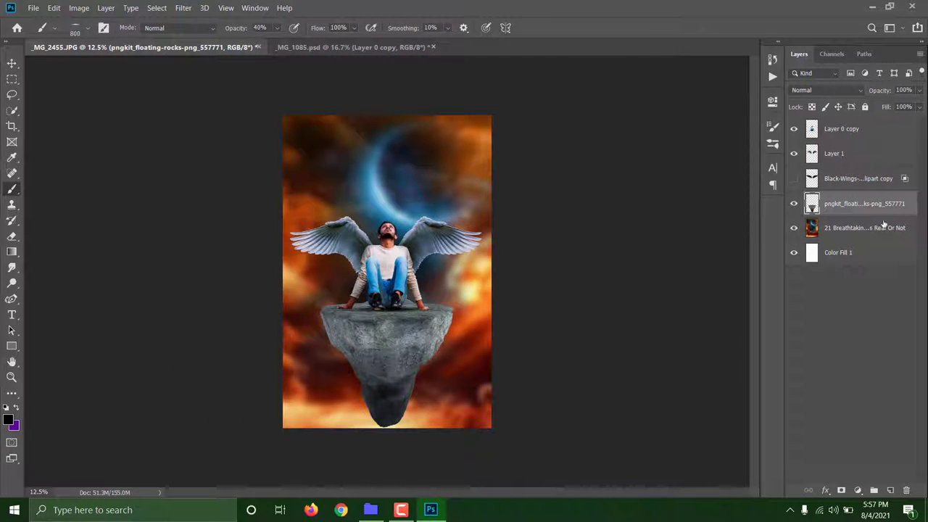
Step: Duplicate the moon sky layer and place a Camera Raw radial filter over the moon
{"action": "left_click", "coordinate": [804, 228]}
{"action": "key", "text": "ctrl+j"}
{"action": "left_click", "coordinate": [187, 7]}
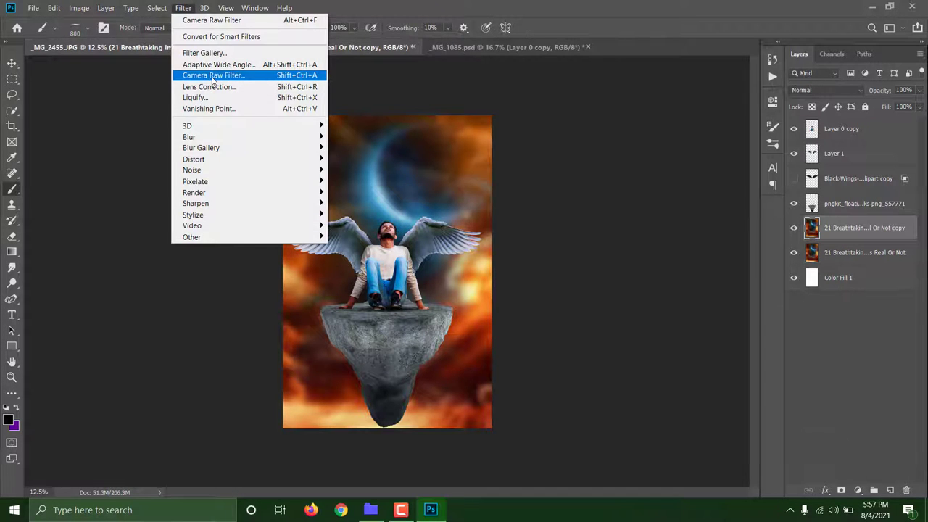
{"action": "left_click", "coordinate": [213, 77]}
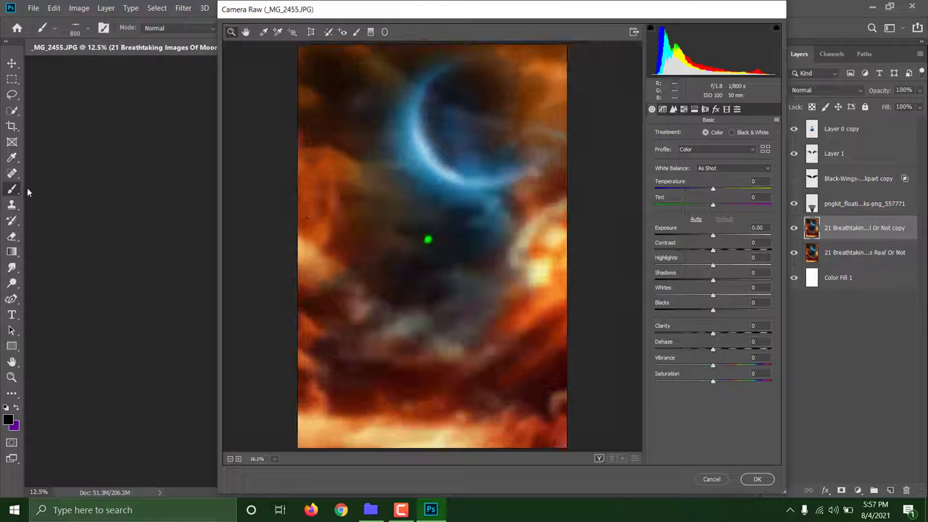
{"action": "key", "text": "j"}
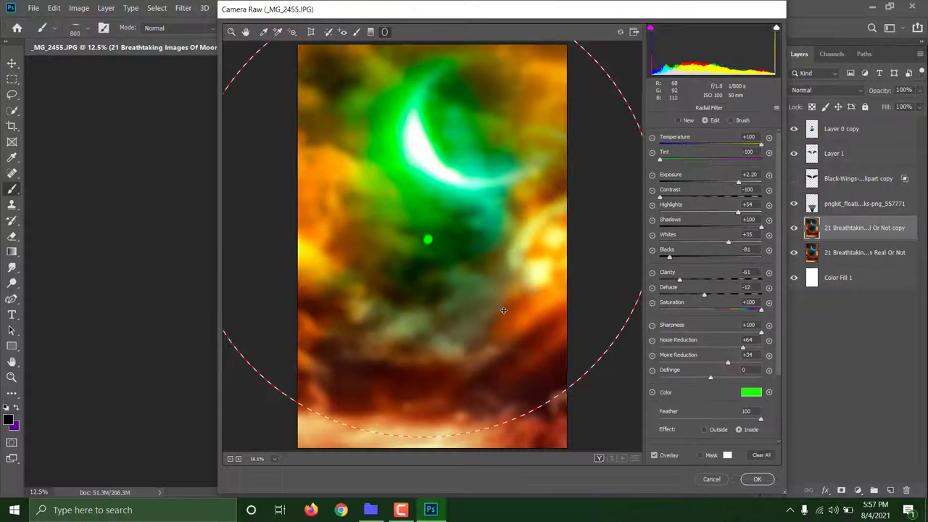
{"action": "left_click_drag", "start_coordinate": [474, 317], "coordinate": [480, 325]}
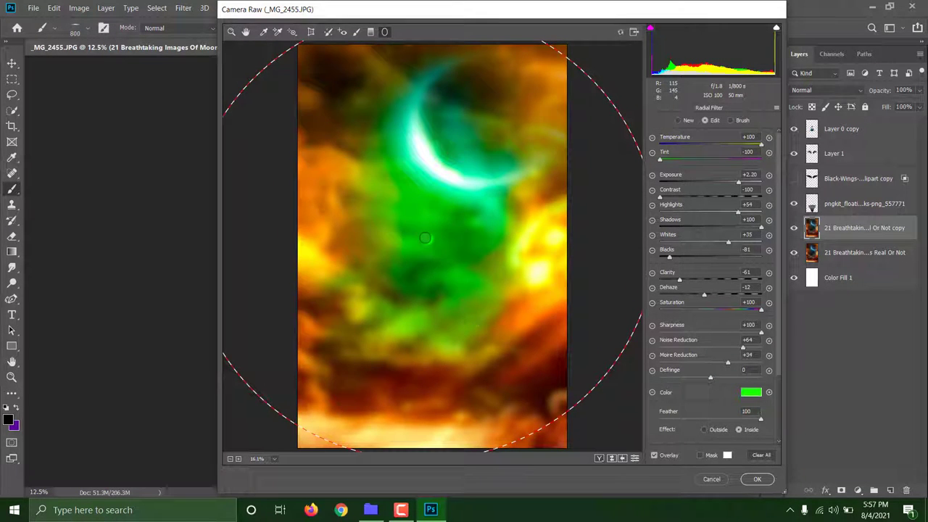
Step: Tint the radial area red, raise its exposure to +4.00, and apply the filter
{"action": "left_click", "coordinate": [751, 392]}
{"action": "left_click", "coordinate": [353, 162]}
{"action": "mouse_move", "coordinate": [441, 139]}
{"action": "left_mouse_down"}
{"action": "mouse_move", "coordinate": [598, 151]}
{"action": "mouse_move", "coordinate": [579, 148]}
{"action": "left_mouse_up"}
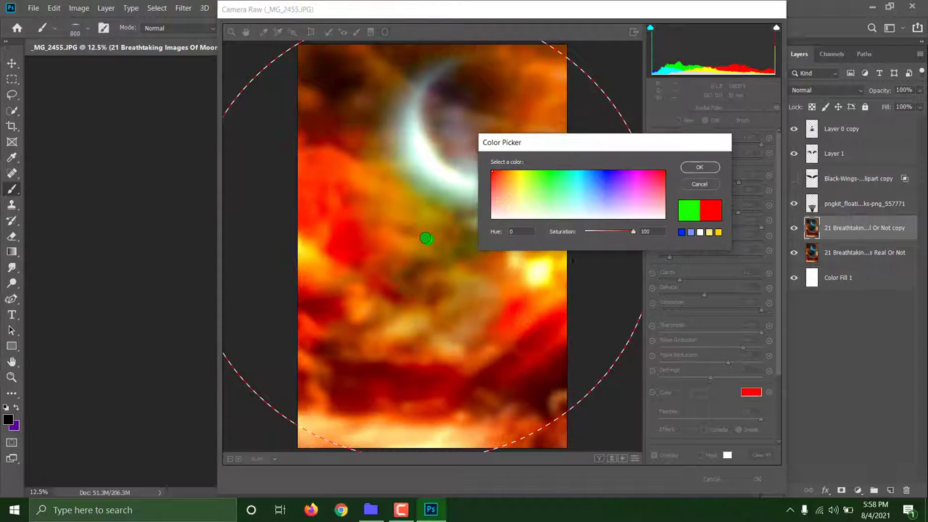
{"action": "left_click_drag", "start_coordinate": [506, 184], "coordinate": [489, 161]}
{"action": "left_click", "coordinate": [700, 167]}
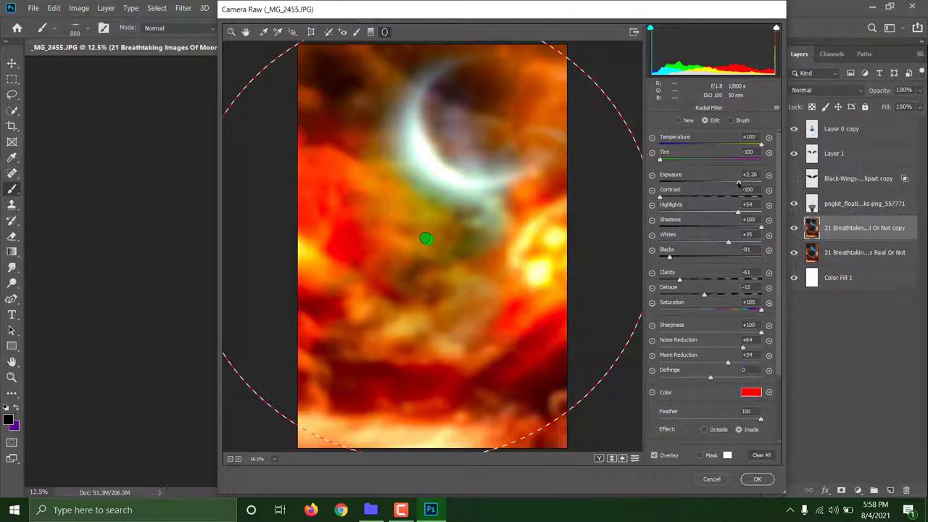
{"action": "left_click_drag", "start_coordinate": [738, 183], "coordinate": [800, 187]}
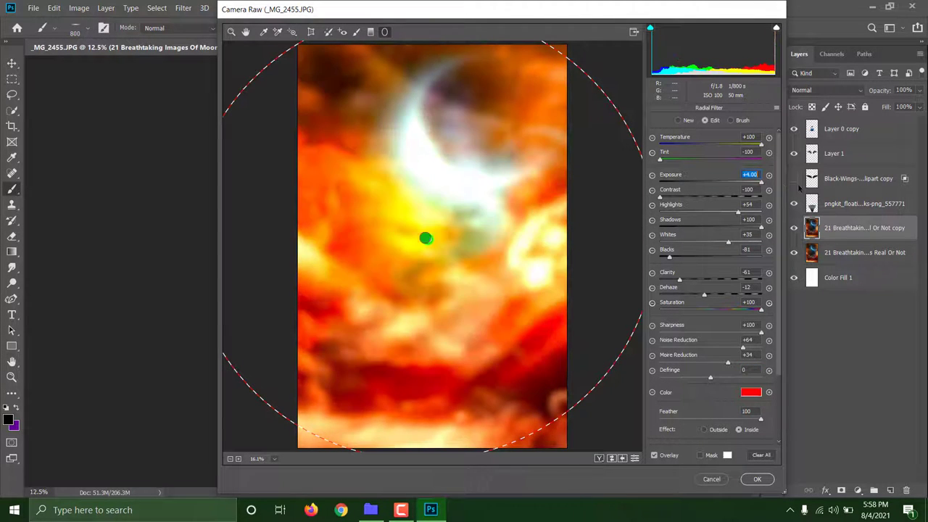
{"action": "left_click", "coordinate": [756, 479]}
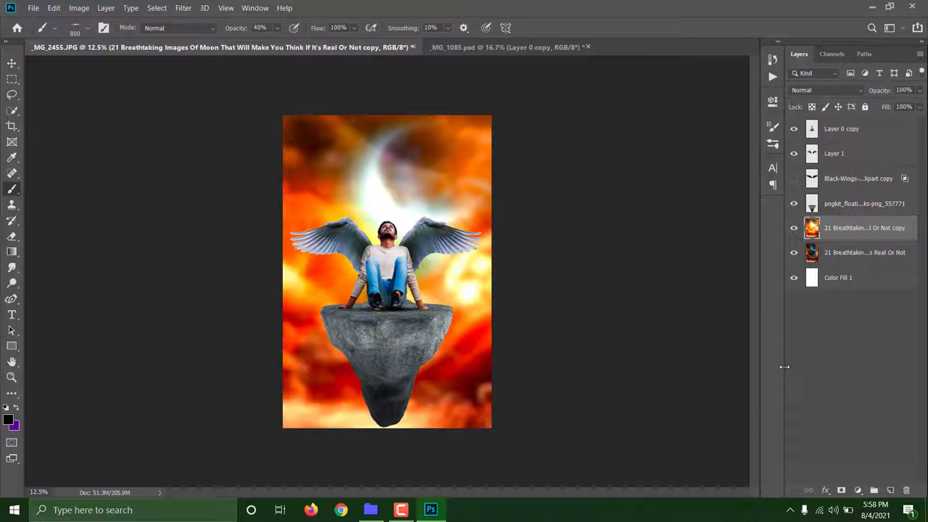
Step: Zoom in on the figure to 25% and check the brush size settings
{"action": "key", "text": "ctrl+plus"}
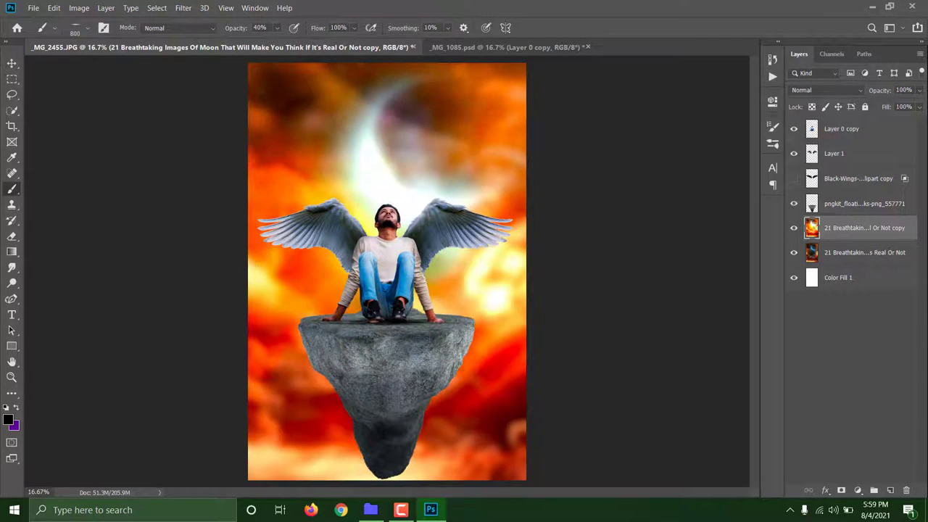
{"action": "key", "text": "ctrl+minus"}
{"action": "key", "text": "ctrl+minus"}
{"action": "key", "text": "ctrl+minus"}
{"action": "key", "text": "ctrl+plus"}
{"action": "key", "text": "ctrl+plus"}
{"action": "key", "text": "ctrl+plus"}
{"action": "key", "text": "ctrl+plus"}
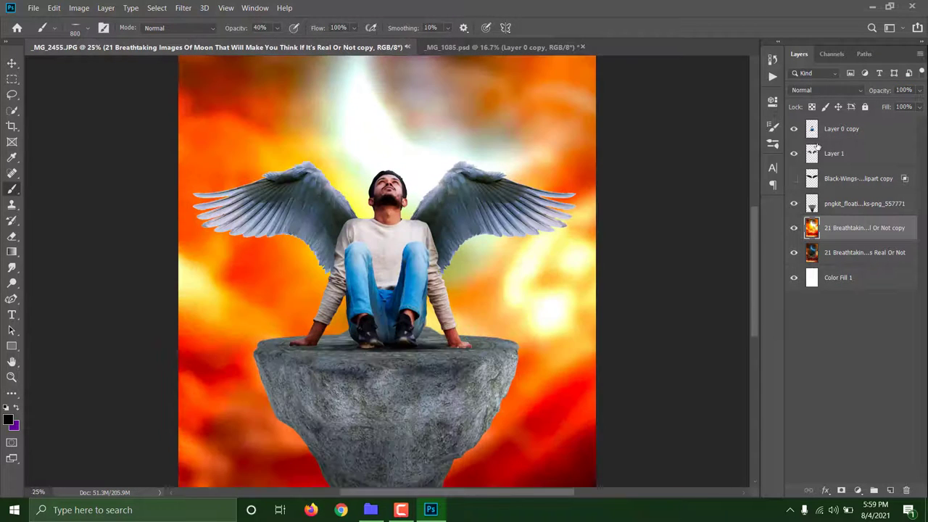
{"action": "left_click", "coordinate": [86, 29]}
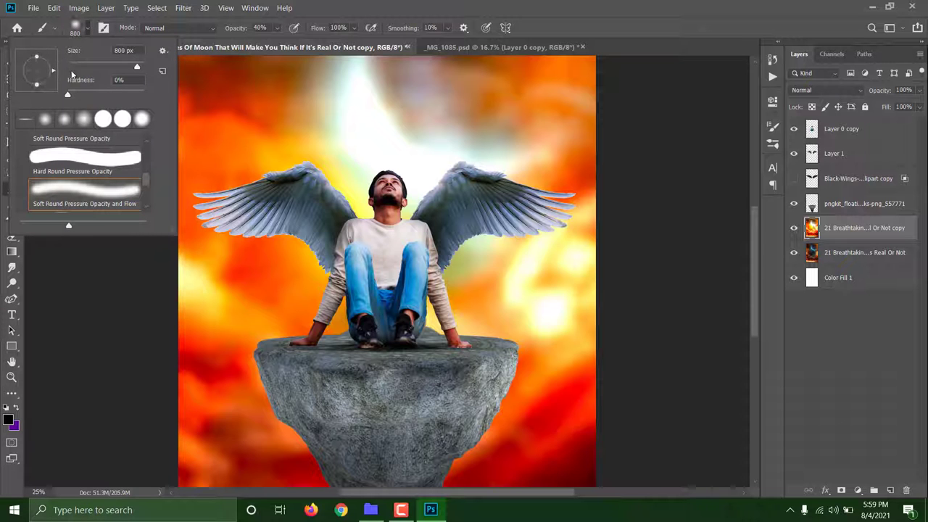
{"action": "key", "text": "Escape"}
{"action": "key", "text": "ctrl+minus"}
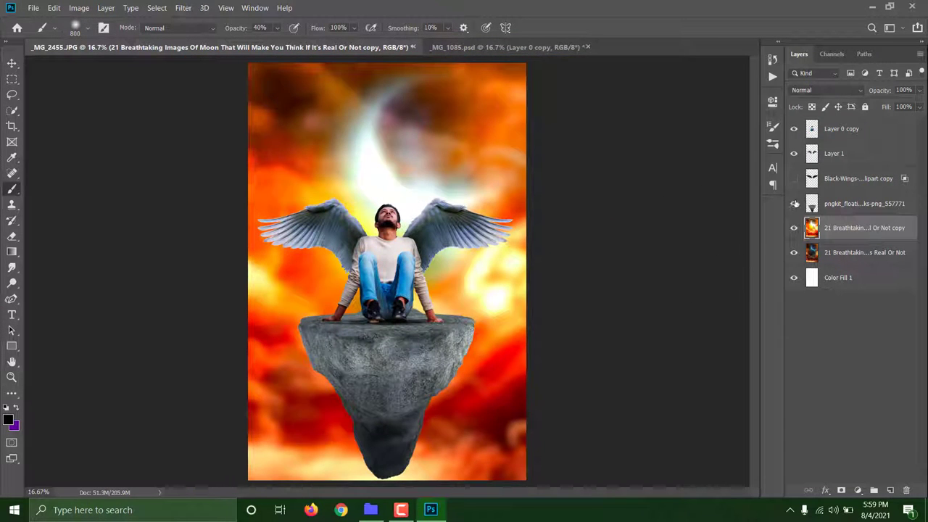
Step: Delete the hidden Black-Wings clipart layer, re-show the man and wings layers, and select Layer 1
{"action": "left_click", "coordinate": [814, 178]}
{"action": "key", "text": "Delete"}
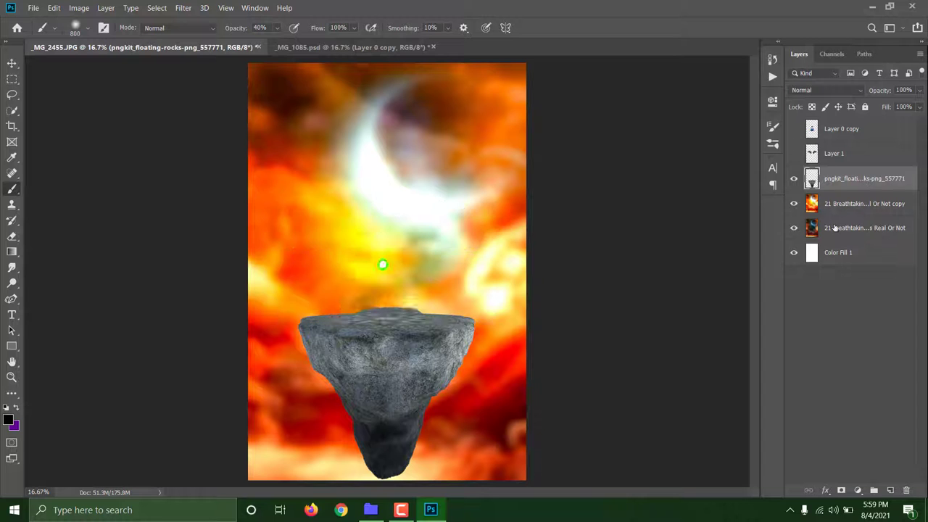
{"action": "left_click", "coordinate": [794, 153]}
{"action": "left_click", "coordinate": [793, 128]}
{"action": "left_click", "coordinate": [840, 203]}
{"action": "key", "text": "ctrl+minus"}
Step: Add a new empty layer above Layer 1 and sample a pale yellow from the sky
{"action": "left_click", "coordinate": [840, 153]}
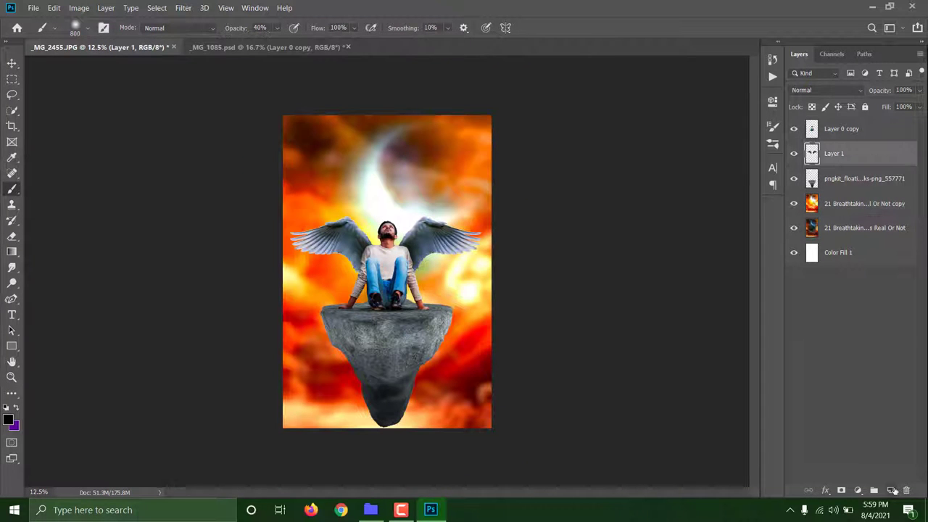
{"action": "left_click", "coordinate": [890, 489]}
{"action": "key", "text": "ctrl+plus"}
{"action": "key", "text": "ctrl+plus"}
{"action": "key", "text": "ctrl+plus"}
{"action": "key", "text": "i"}
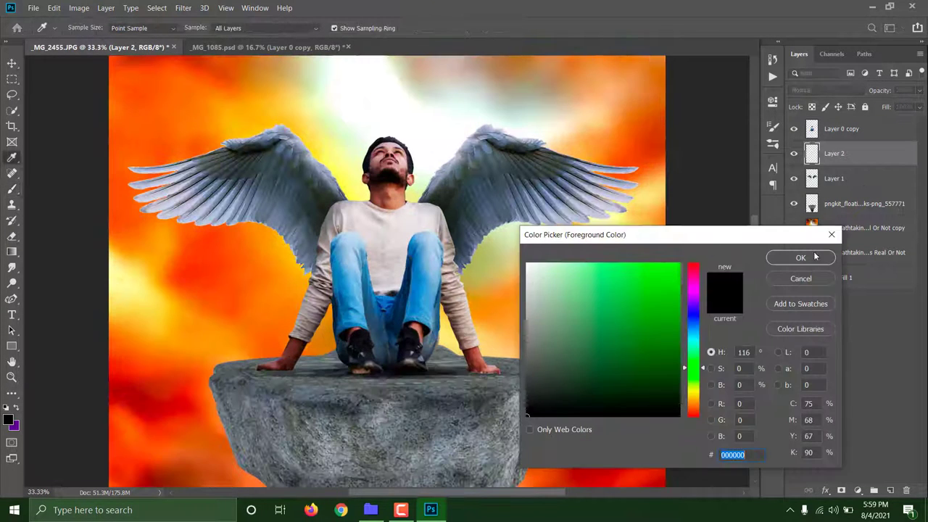
{"action": "left_click_drag", "start_coordinate": [725, 234], "coordinate": [835, 236]}
{"action": "left_click", "coordinate": [548, 235]}
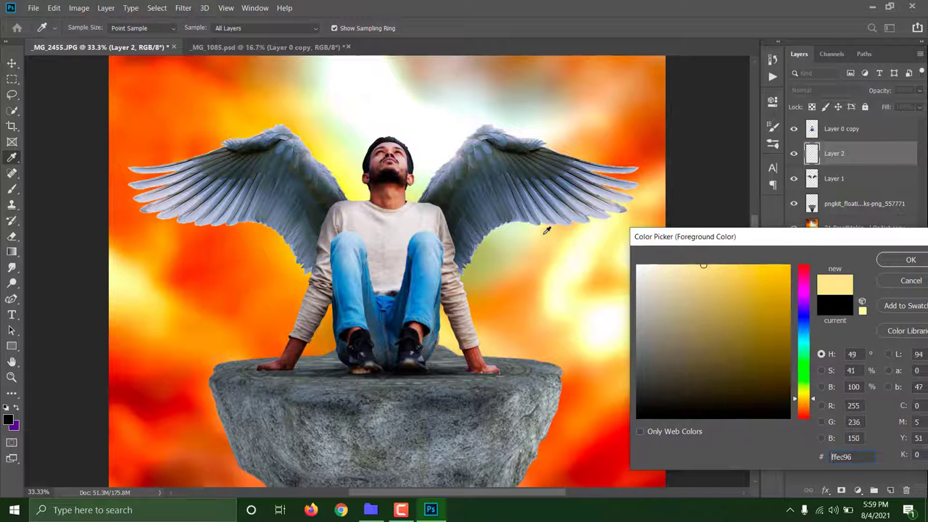
{"action": "left_click", "coordinate": [910, 260]}
{"action": "key", "text": "b"}
Step: Set Layer 2 to Color Dodge, clip it to Layer 1, and brighten beside the right wing
{"action": "left_click", "coordinate": [826, 89]}
{"action": "left_click", "coordinate": [814, 203]}
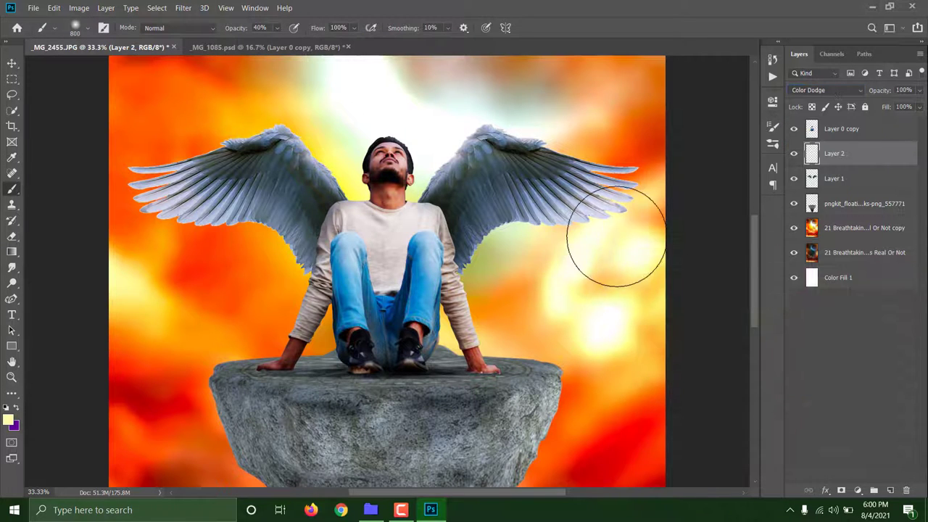
{"action": "key", "text": "ctrl+alt+g"}
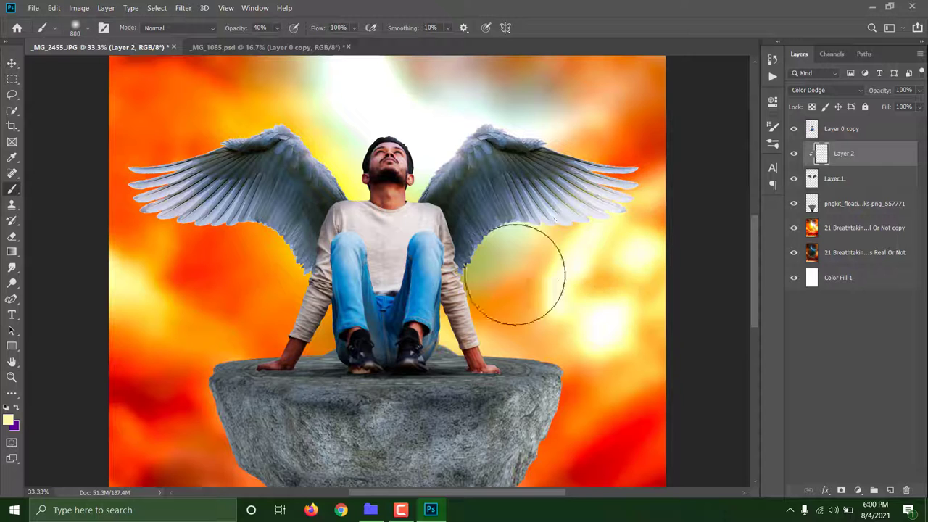
{"action": "mouse_move", "coordinate": [634, 222]}
{"action": "left_mouse_down"}
{"action": "mouse_move", "coordinate": [579, 92]}
{"action": "mouse_move", "coordinate": [480, 99]}
{"action": "mouse_move", "coordinate": [677, 149]}
{"action": "mouse_move", "coordinate": [338, 114]}
{"action": "mouse_move", "coordinate": [178, 124]}
{"action": "mouse_move", "coordinate": [302, 89]}
{"action": "mouse_move", "coordinate": [274, 314]}
{"action": "mouse_move", "coordinate": [149, 232]}
{"action": "left_mouse_up"}
{"action": "key", "text": "bracketleft"}
{"action": "key", "text": "bracketleft"}
{"action": "key", "text": "bracketleft"}
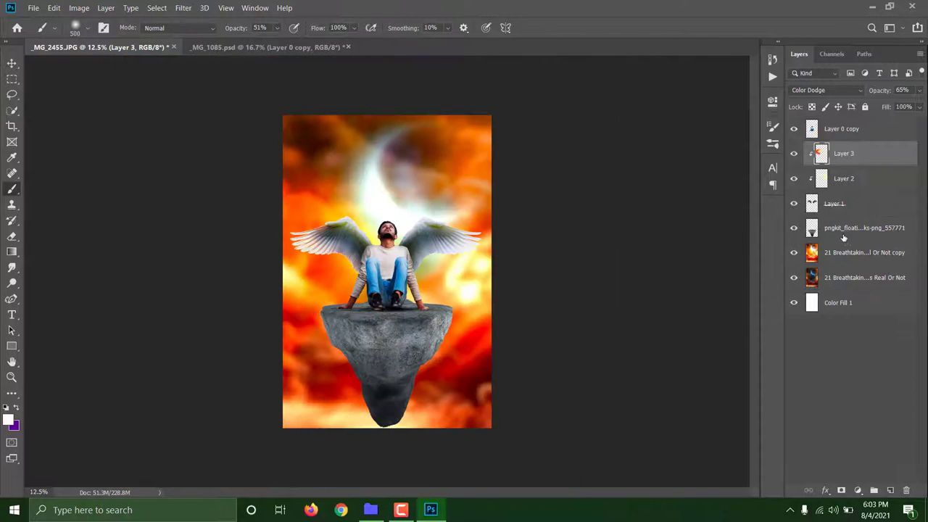
Step: Set Layer 4 to Color Dodge clipped to the rock and paint deep red along its lower-left edge
{"action": "left_click", "coordinate": [9, 419]}
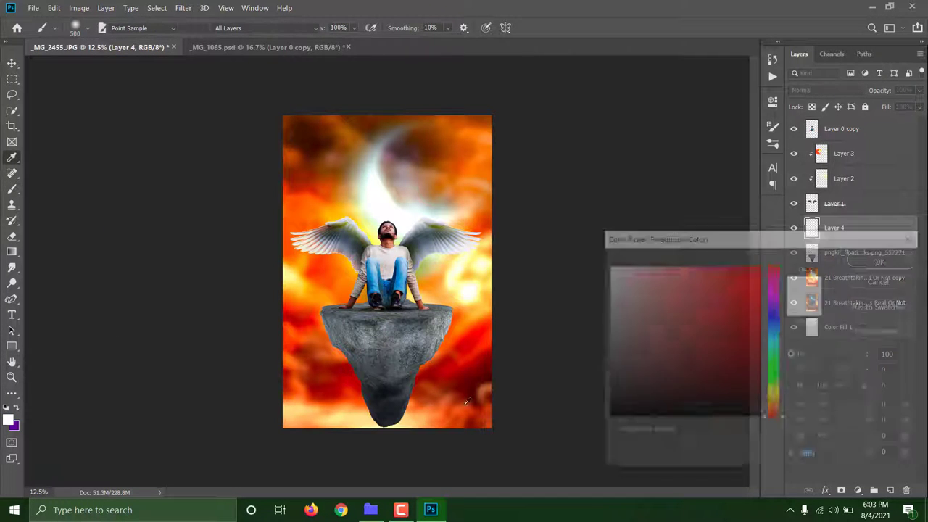
{"action": "left_click", "coordinate": [759, 324]}
{"action": "left_click", "coordinate": [877, 262]}
{"action": "left_click", "coordinate": [826, 90]}
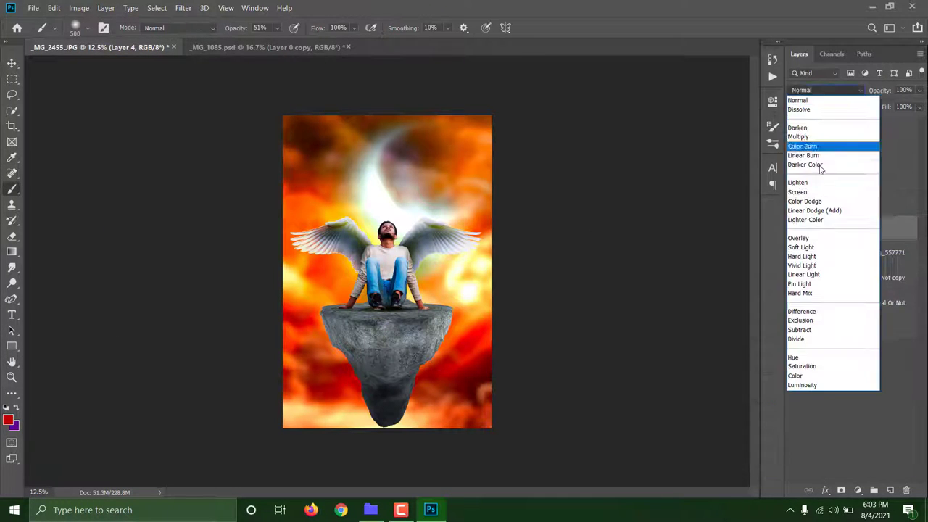
{"action": "left_click", "coordinate": [818, 205]}
{"action": "key", "text": "ctrl+plus"}
{"action": "left_click", "coordinate": [847, 235], "text": "alt"}
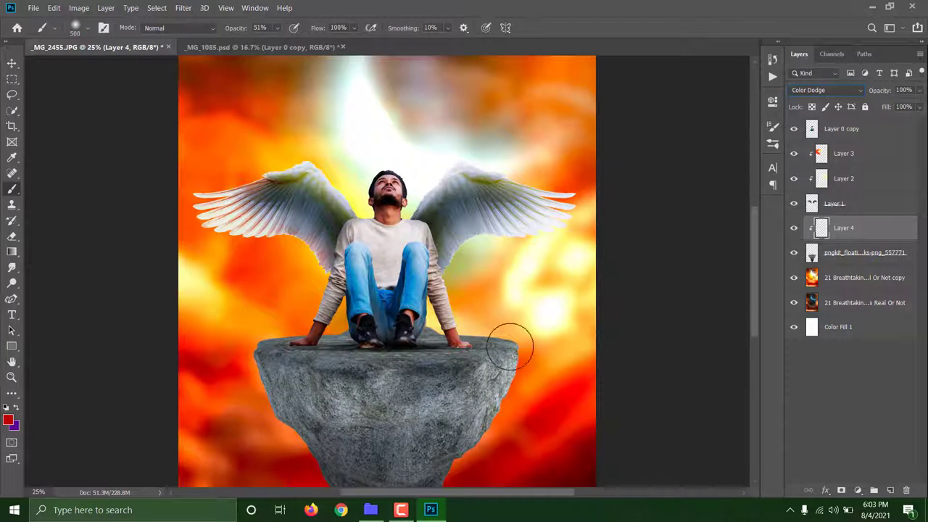
{"action": "scroll", "coordinate": [511, 333], "scroll_direction": "down", "scroll_amount": 3}
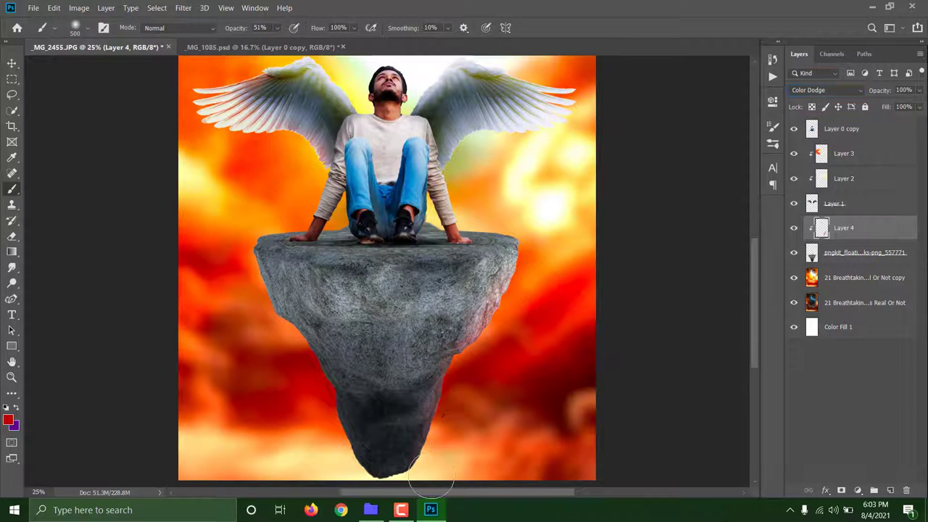
{"action": "scroll", "coordinate": [433, 481], "scroll_direction": "down", "scroll_amount": 3}
{"action": "left_click_drag", "start_coordinate": [303, 338], "coordinate": [292, 265]}
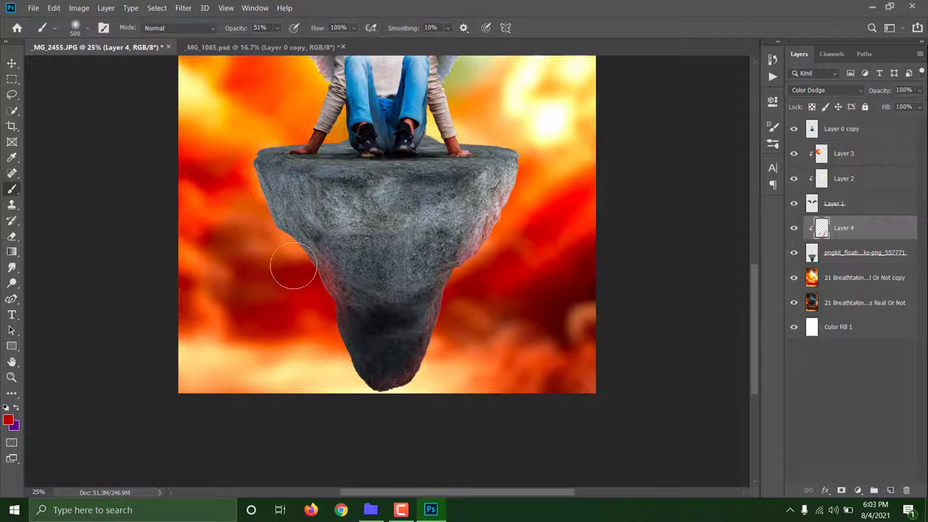
Step: Try a light cream glow on the rock's bottom tip, undo it, and enlarge the brush to 900
{"action": "left_click", "coordinate": [8, 419]}
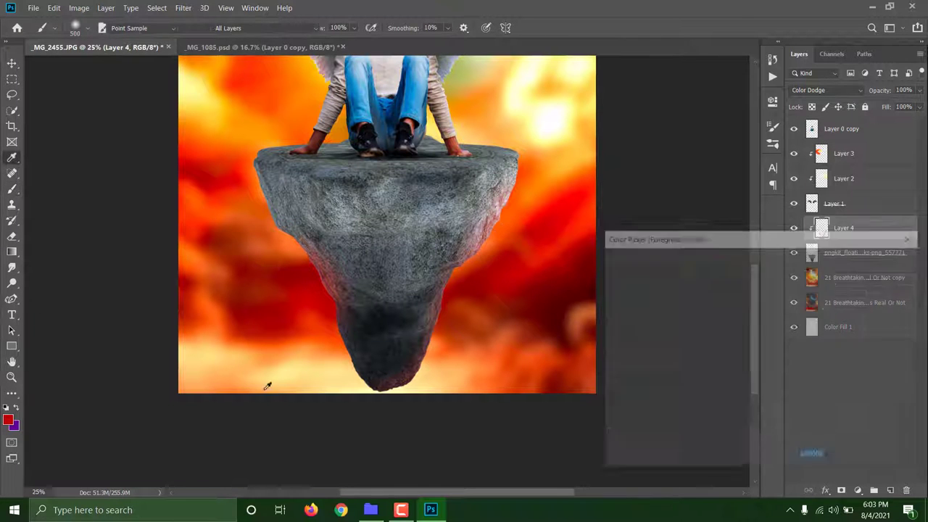
{"action": "left_click", "coordinate": [265, 383]}
{"action": "left_click", "coordinate": [877, 257]}
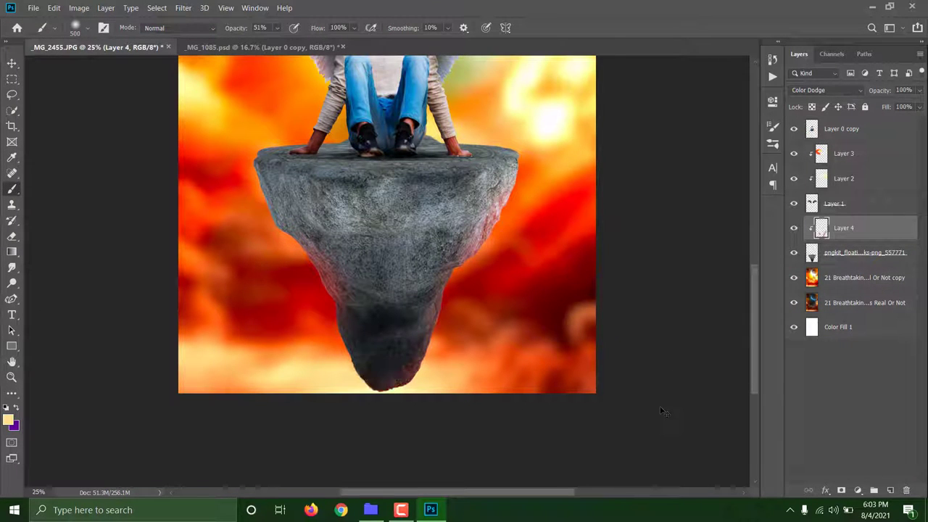
{"action": "left_click", "coordinate": [12, 236]}
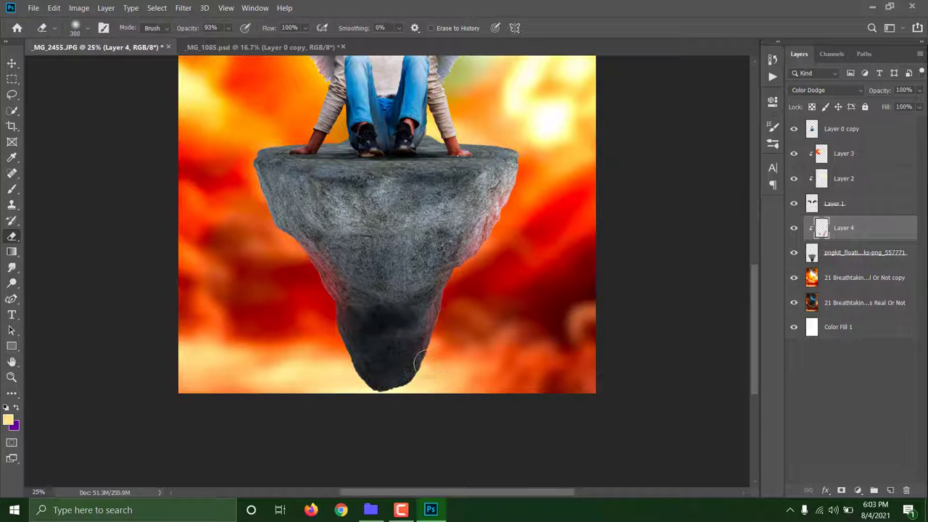
{"action": "key", "text": "b"}
{"action": "left_click_drag", "start_coordinate": [331, 372], "coordinate": [414, 391]}
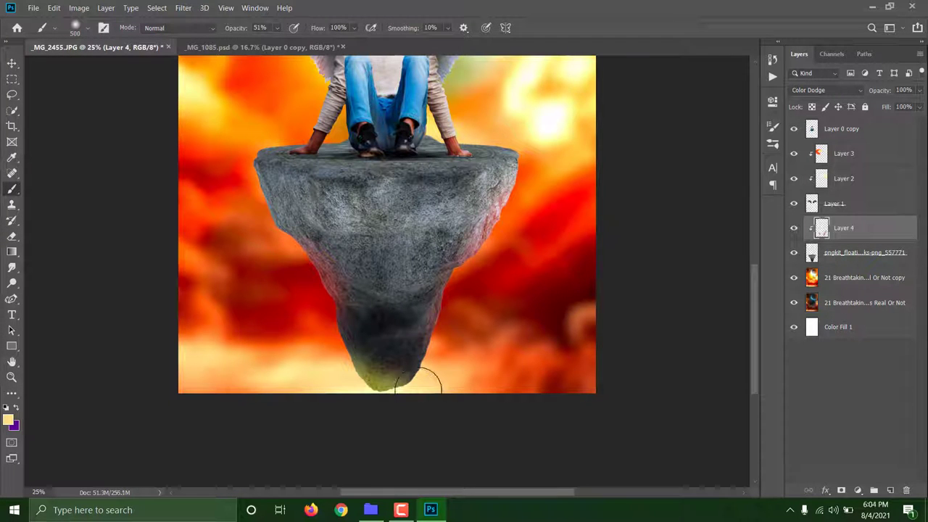
{"action": "key", "text": "ctrl+z"}
{"action": "key", "text": "bracketright"}
{"action": "key", "text": "bracketright"}
{"action": "key", "text": "bracketright"}
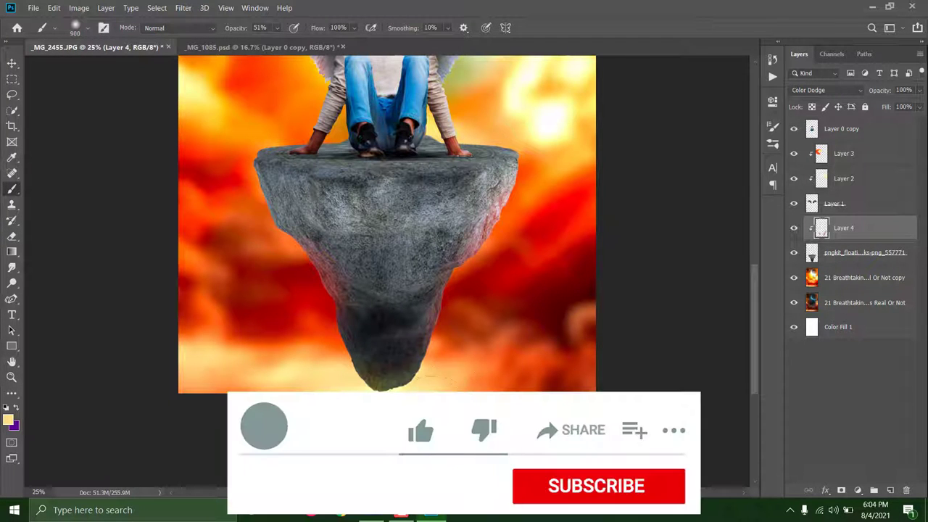
Step: Sample an orange from the sky and brighten the rock's lower-left edge with it
{"action": "scroll", "coordinate": [387, 224], "scroll_direction": "up", "scroll_amount": 1}
{"action": "left_click", "coordinate": [9, 419]}
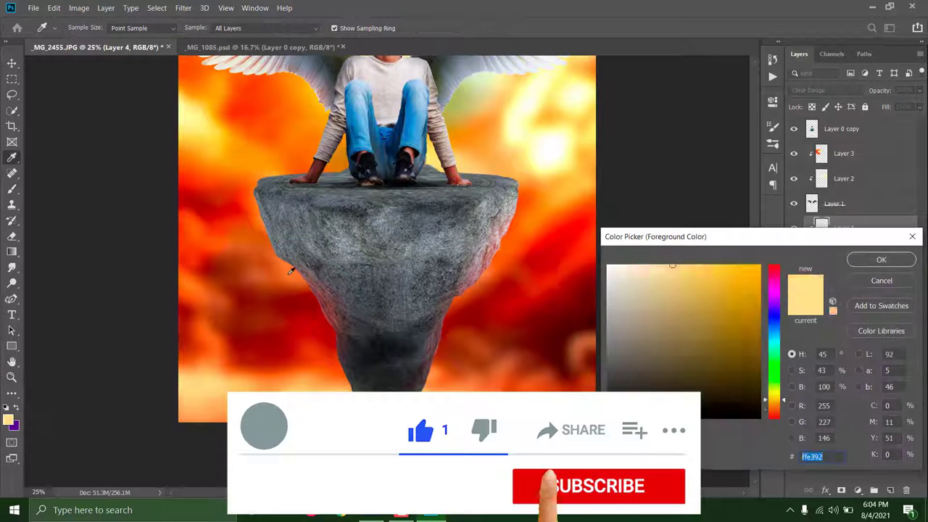
{"action": "left_click", "coordinate": [290, 271]}
{"action": "left_click", "coordinate": [881, 260]}
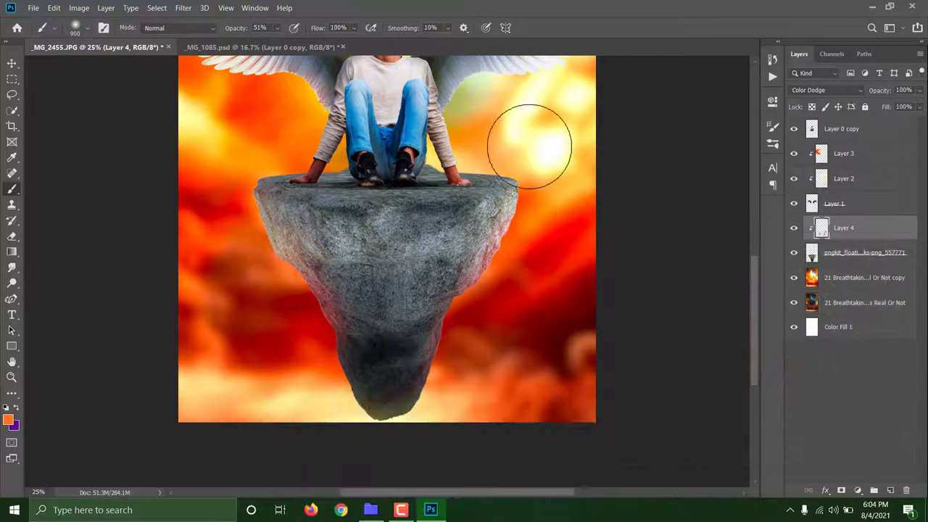
{"action": "scroll", "coordinate": [634, 201], "scroll_direction": "down", "scroll_amount": 3}
{"action": "scroll", "coordinate": [632, 201], "scroll_direction": "up", "scroll_amount": 2}
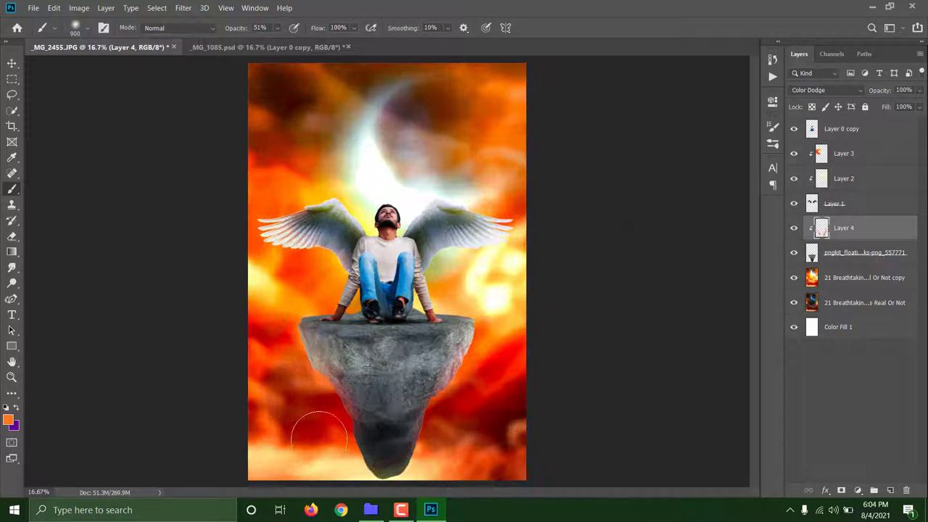
{"action": "left_click_drag", "start_coordinate": [346, 460], "coordinate": [355, 424]}
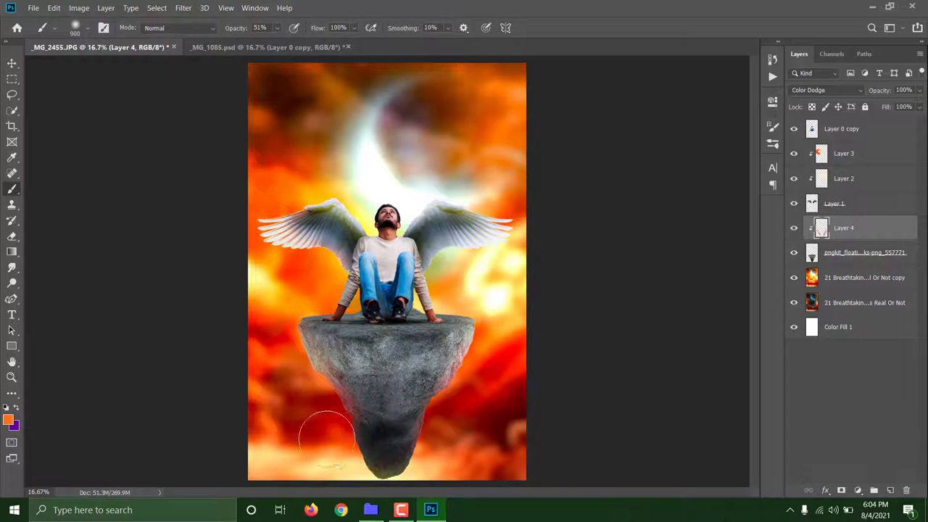
Step: Pick a red painting colour and add a new empty layer above Layer 4
{"action": "left_click", "coordinate": [8, 419]}
{"action": "left_click", "coordinate": [761, 268]}
{"action": "left_click", "coordinate": [879, 259]}
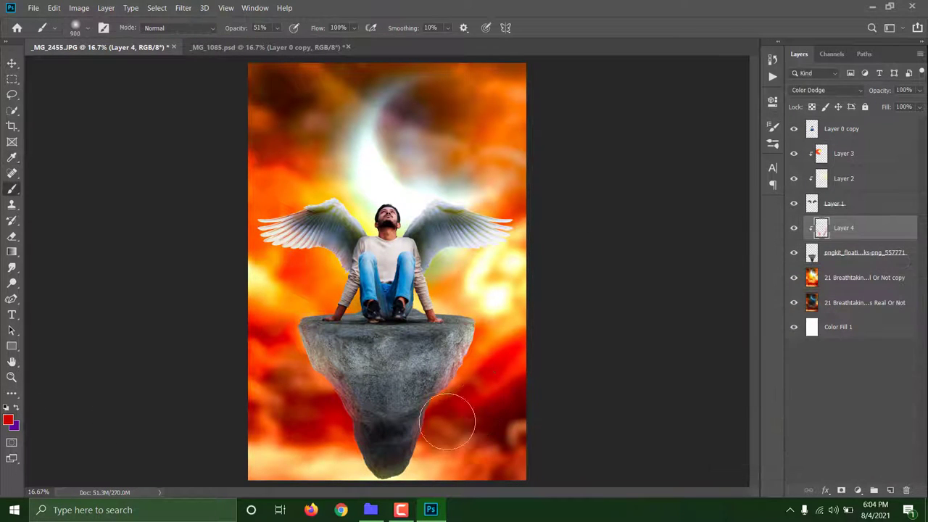
{"action": "left_click", "coordinate": [890, 489]}
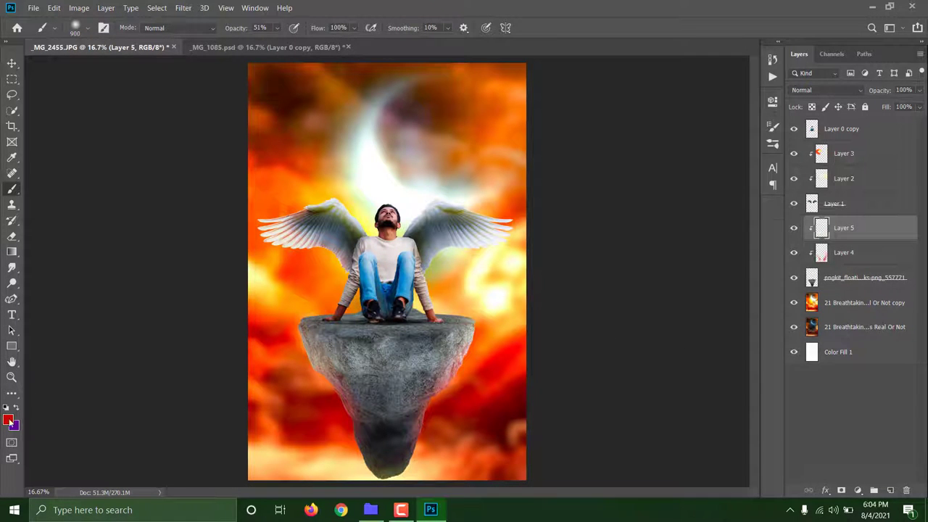
Step: Sample a light yellow from the canvas and paint a soft glow along the rock's bottom
{"action": "left_click", "coordinate": [9, 421]}
{"action": "left_click", "coordinate": [337, 459]}
{"action": "left_click", "coordinate": [881, 260]}
{"action": "key", "text": "b"}
{"action": "left_click_drag", "start_coordinate": [340, 464], "coordinate": [493, 490]}
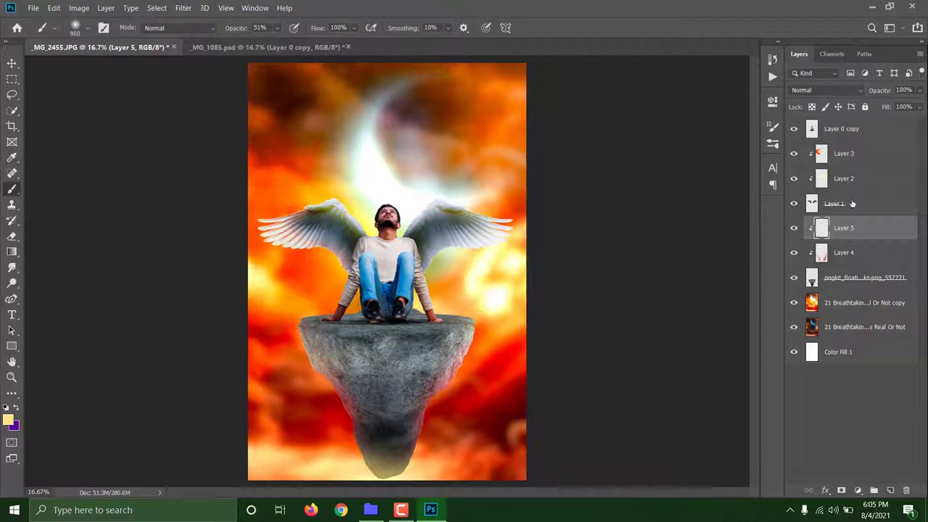
Step: Paint faint orange beside the figure, then select the rock layer together with Layers 4 and 5
{"action": "left_click", "coordinate": [9, 421]}
{"action": "left_click", "coordinate": [880, 259]}
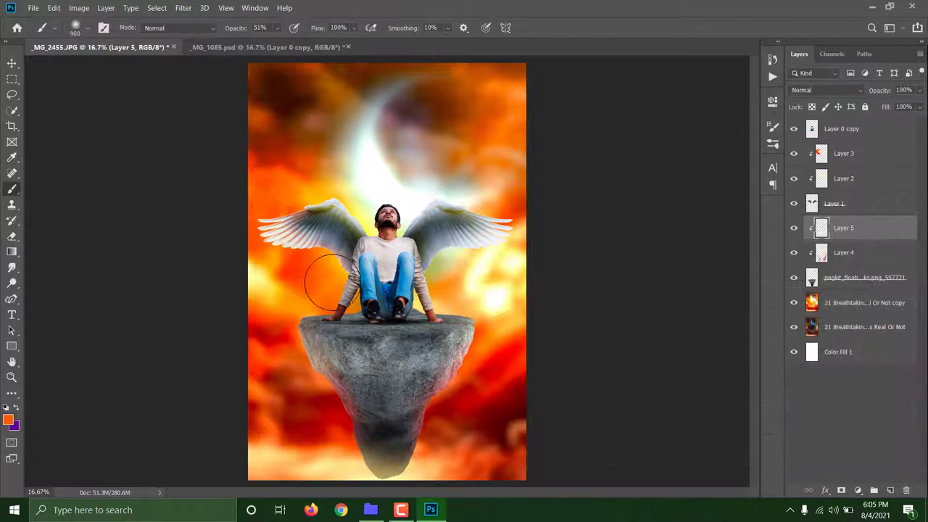
{"action": "left_click_drag", "start_coordinate": [443, 296], "coordinate": [497, 301]}
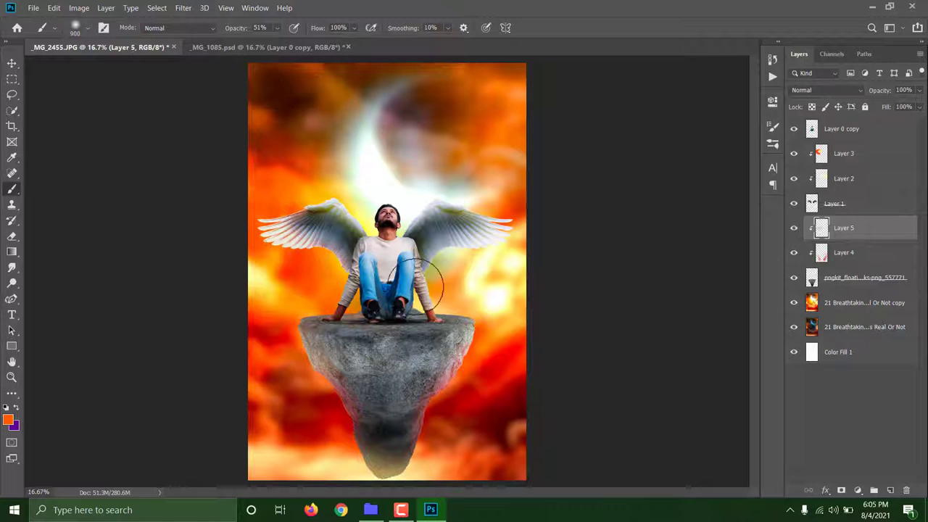
{"action": "scroll", "coordinate": [634, 290], "scroll_direction": "up", "scroll_amount": 2}
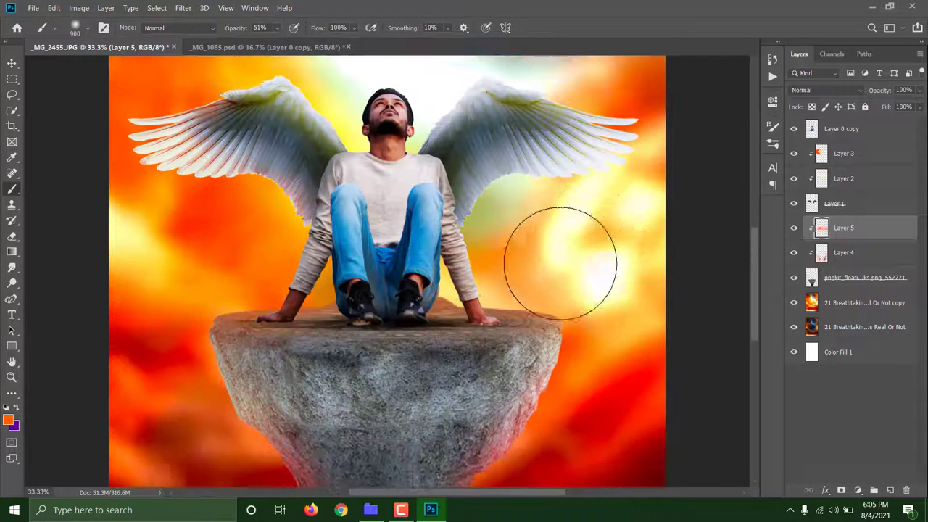
{"action": "left_click", "coordinate": [842, 279]}
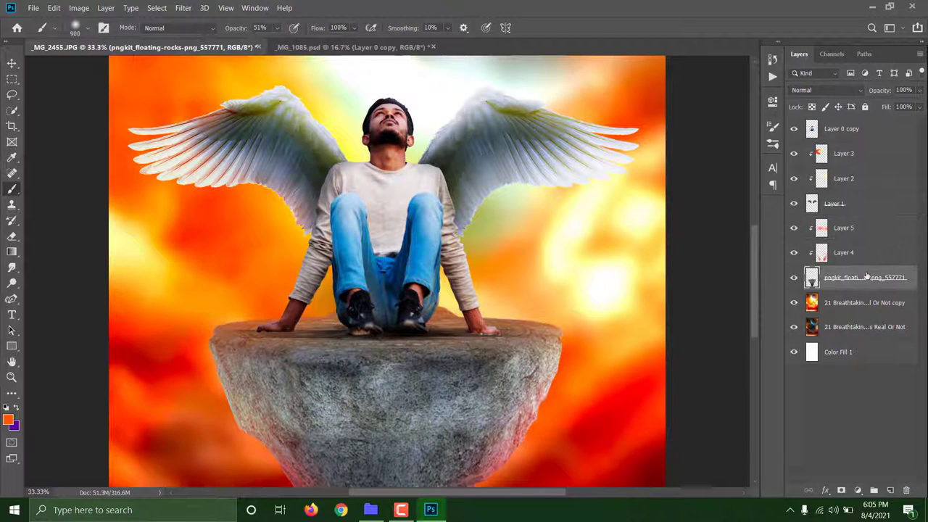
{"action": "left_click", "coordinate": [855, 229], "text": "shift"}
Step: Merge the glow layers into the rock, add a new layer, and set the painting colour to black (000000)
{"action": "key", "text": "ctrl+e"}
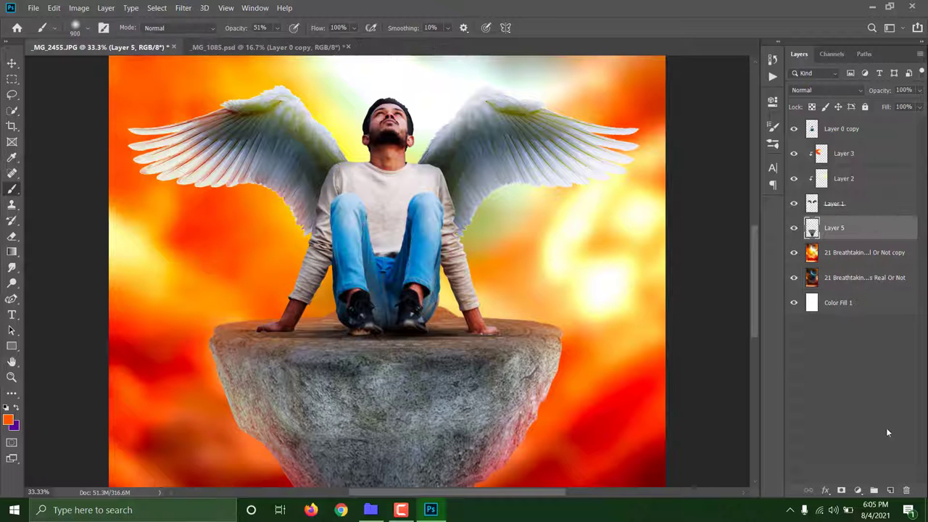
{"action": "left_click", "coordinate": [890, 490]}
{"action": "key", "text": "i"}
{"action": "left_click", "coordinate": [8, 419]}
{"action": "type", "text": "000000"}
{"action": "left_click", "coordinate": [879, 258]}
{"action": "key", "text": "b"}
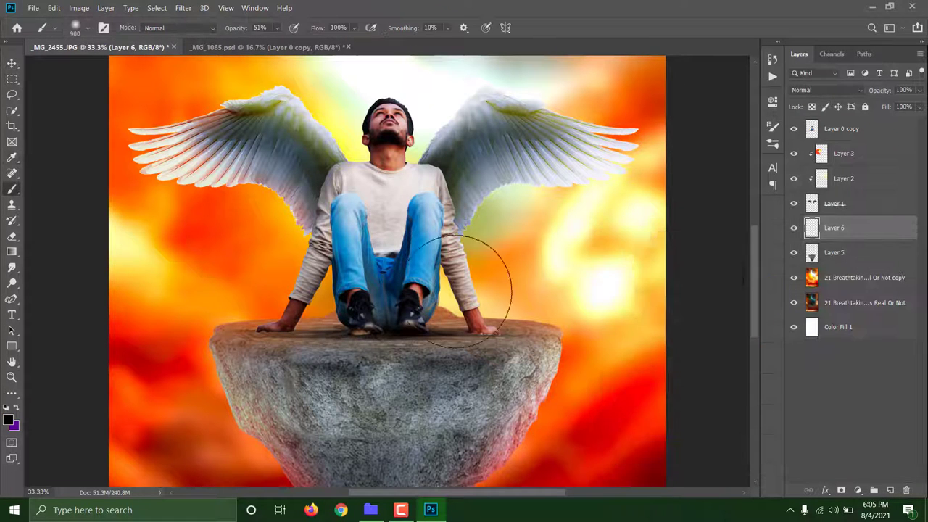
Step: Re-create the empty layer above Layer 5 and set a soft brush at 500 px, about 14% opacity
{"action": "left_click", "coordinate": [81, 28]}
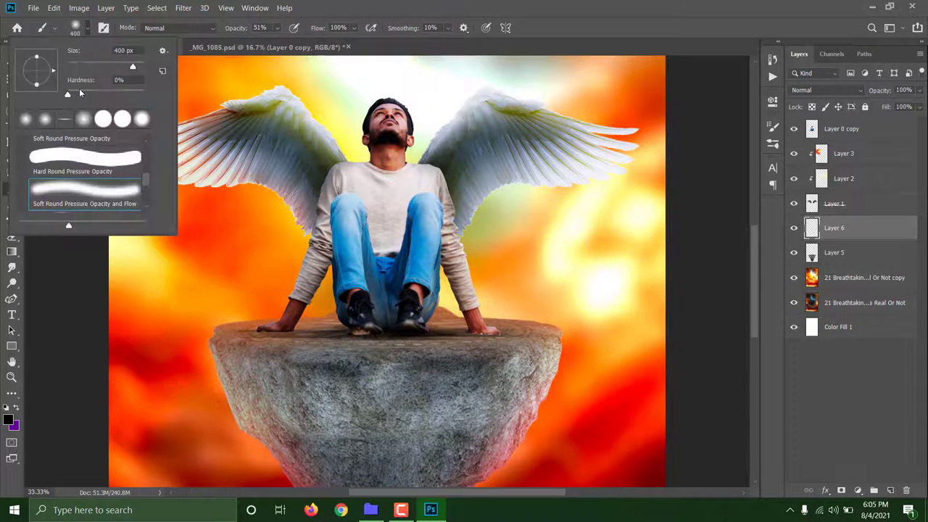
{"action": "key", "text": "Return"}
{"action": "key", "text": "ctrl+z"}
{"action": "left_click", "coordinate": [890, 490]}
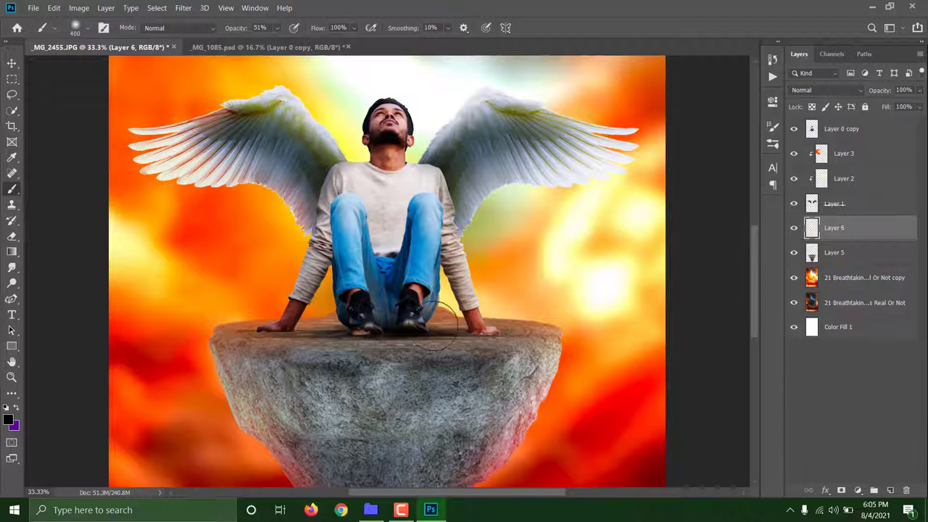
{"action": "left_click", "coordinate": [75, 28]}
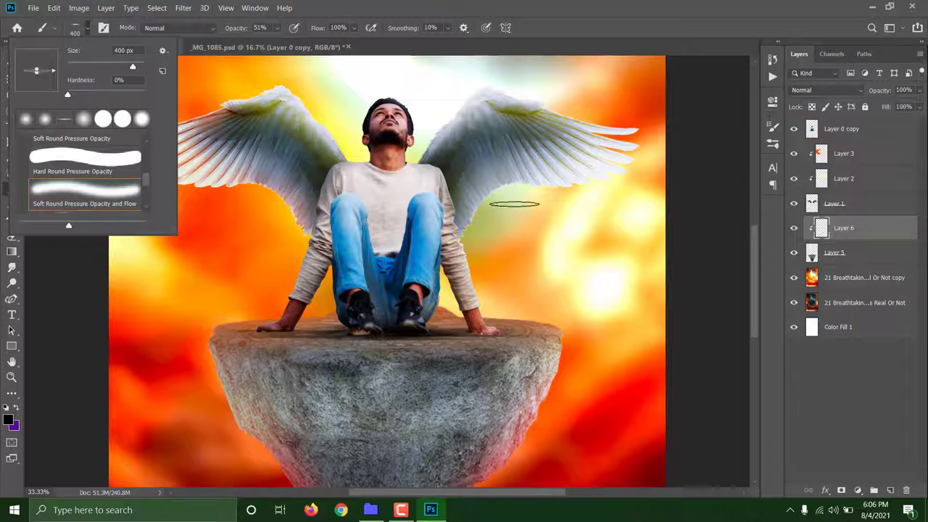
{"action": "key", "text": "Return"}
{"action": "left_click", "coordinate": [87, 29]}
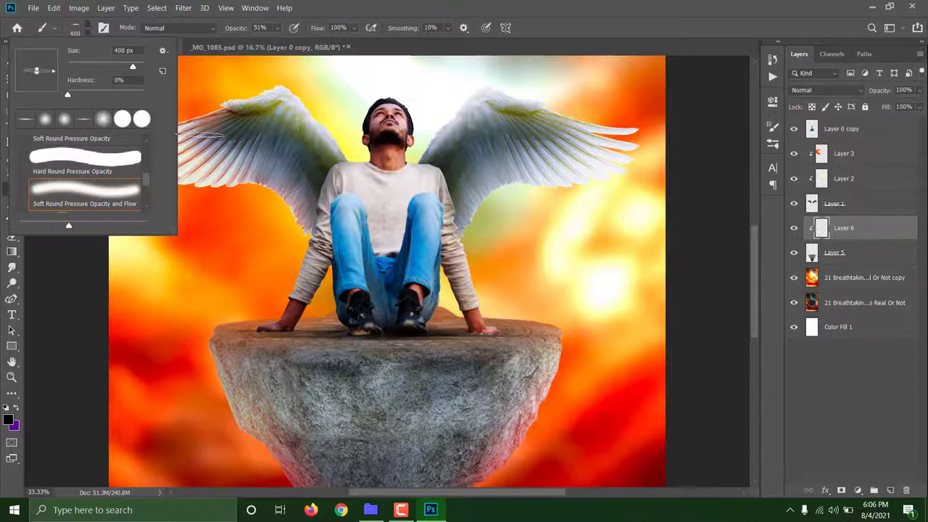
{"action": "key", "text": "Return"}
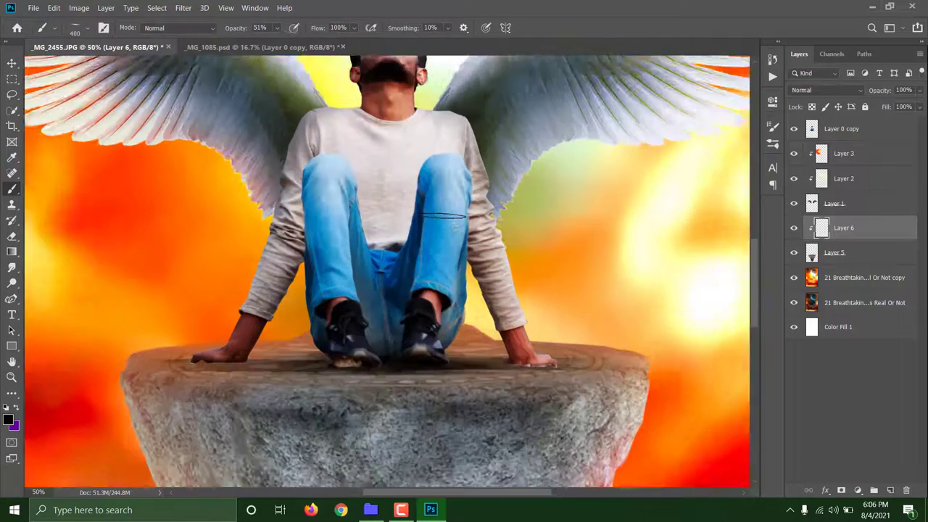
{"action": "key", "text": "bracketright"}
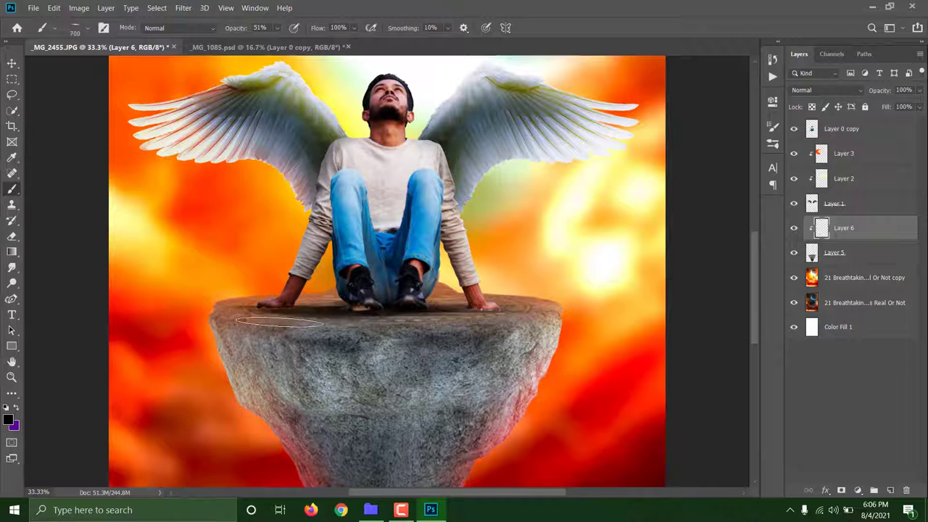
{"action": "key", "text": "bracketleft"}
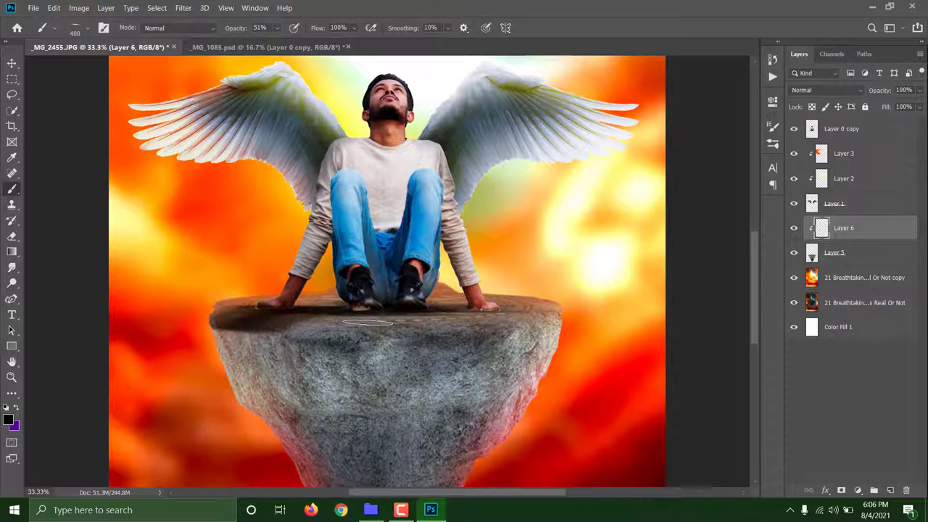
Step: Shade the rock's top edge and sides with soft black strokes, then add a clipped layer at the top
{"action": "left_click_drag", "start_coordinate": [237, 28], "coordinate": [203, 31]}
{"action": "left_click_drag", "start_coordinate": [240, 341], "coordinate": [569, 441]}
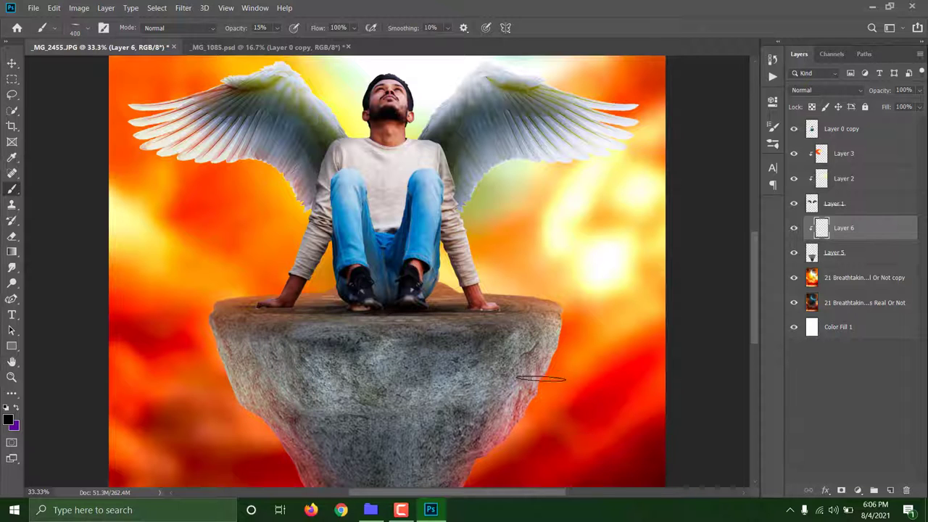
{"action": "left_click_drag", "start_coordinate": [540, 378], "coordinate": [449, 312]}
{"action": "left_click_drag", "start_coordinate": [332, 316], "coordinate": [189, 384]}
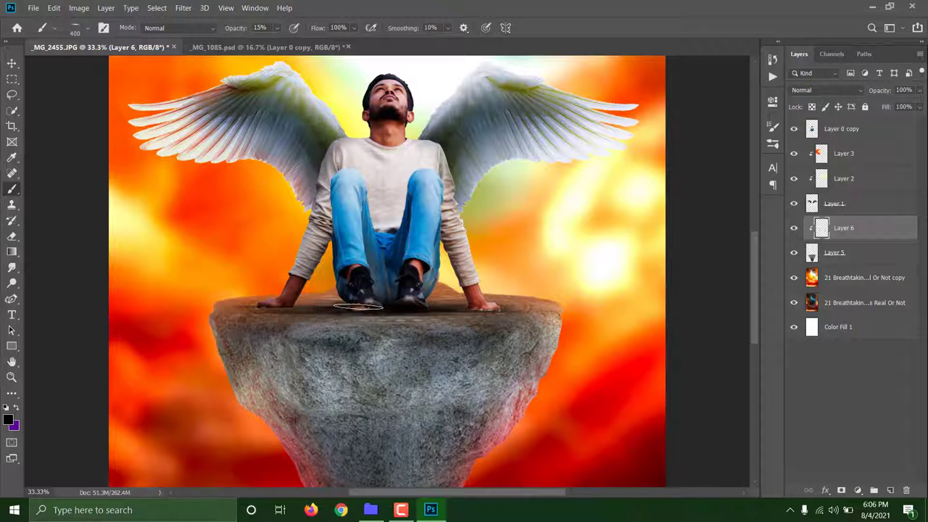
{"action": "mouse_move", "coordinate": [232, 326]}
{"action": "left_mouse_down"}
{"action": "mouse_move", "coordinate": [463, 318]}
{"action": "mouse_move", "coordinate": [551, 399]}
{"action": "left_mouse_up"}
{"action": "key", "text": "ctrl+minus"}
{"action": "key", "text": "ctrl+minus"}
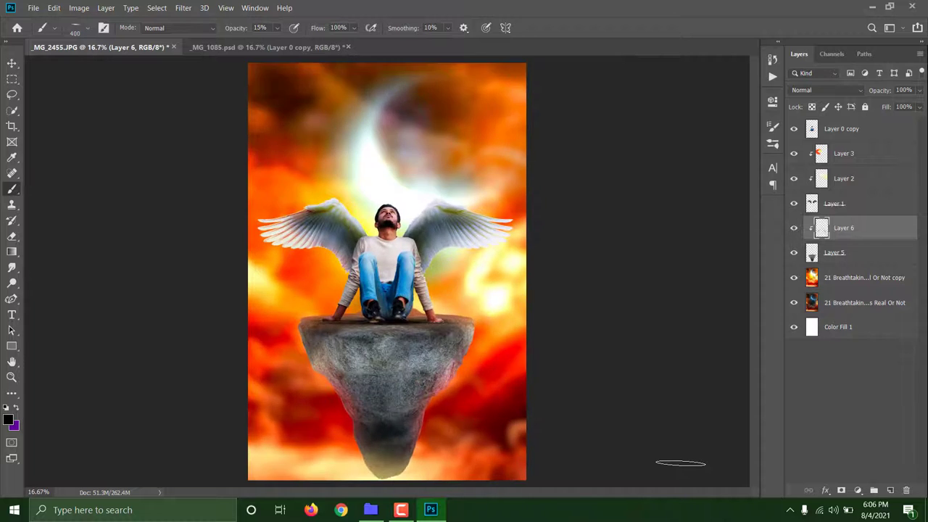
{"action": "key", "text": "ctrl+plus"}
{"action": "key", "text": "ctrl+minus"}
{"action": "key", "text": "ctrl+minus"}
{"action": "key", "text": "ctrl+plus"}
{"action": "key", "text": "ctrl+plus"}
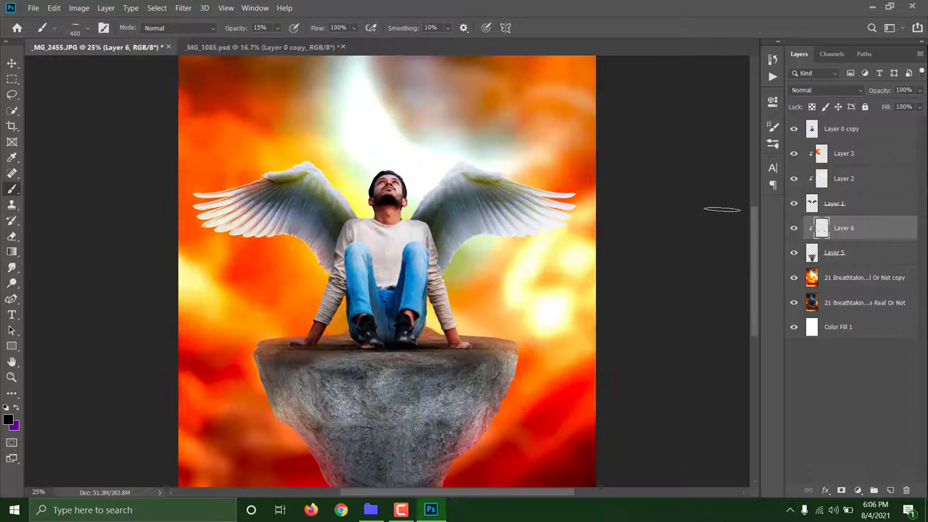
{"action": "left_click", "coordinate": [845, 128]}
{"action": "key", "text": "ctrl+shift+alt+n"}
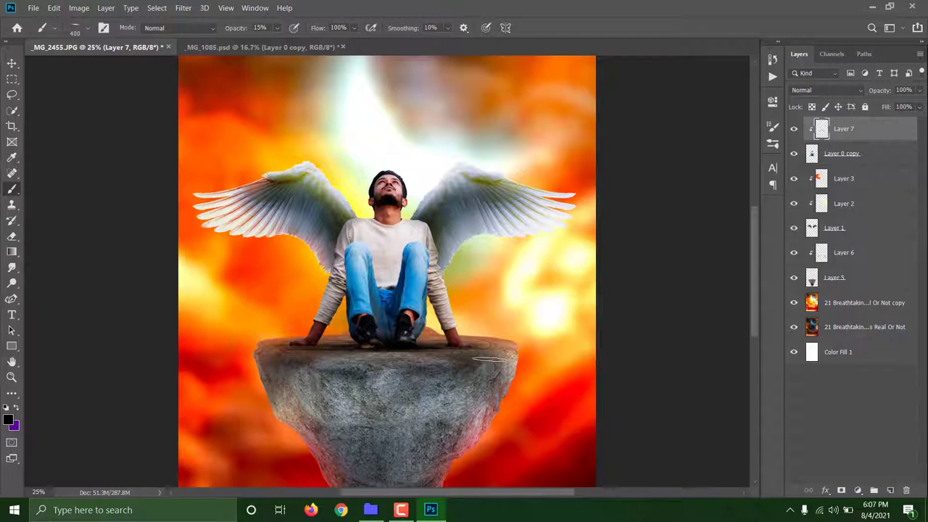
Step: Add a new layer above Layer 5 in Color Dodge mode with a red (ff0000) foreground
{"action": "key", "text": "ctrl+minus"}
{"action": "key", "text": "ctrl+minus"}
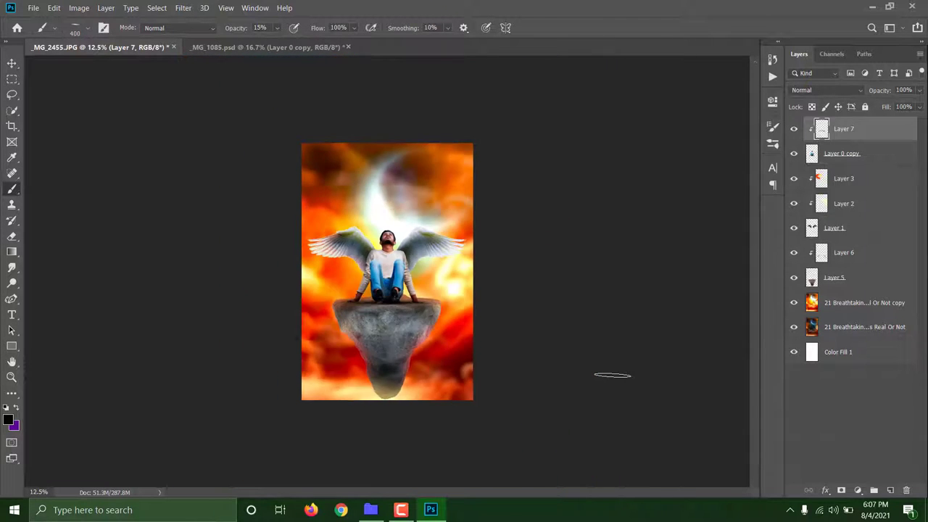
{"action": "key", "text": "ctrl+plus"}
{"action": "left_click", "coordinate": [843, 283]}
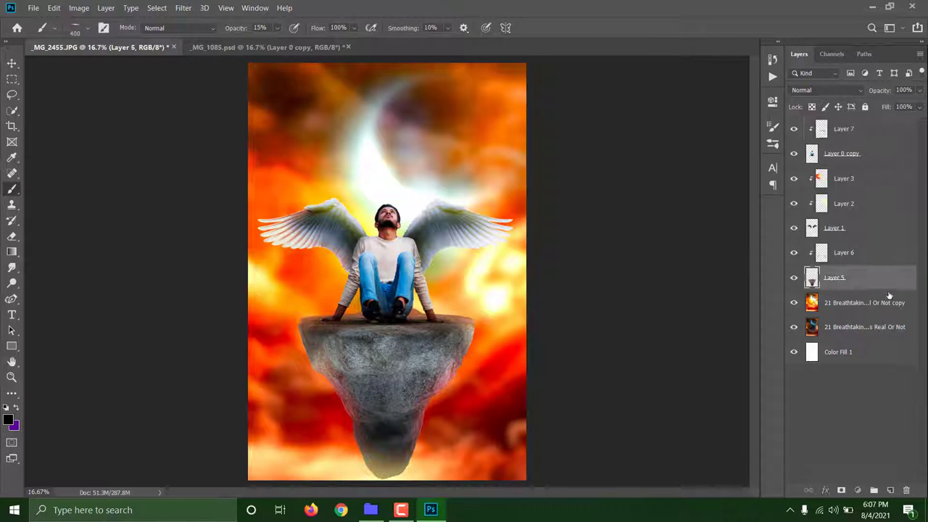
{"action": "left_click", "coordinate": [890, 490]}
{"action": "left_click", "coordinate": [8, 419]}
{"action": "type", "text": "ffdd88"}
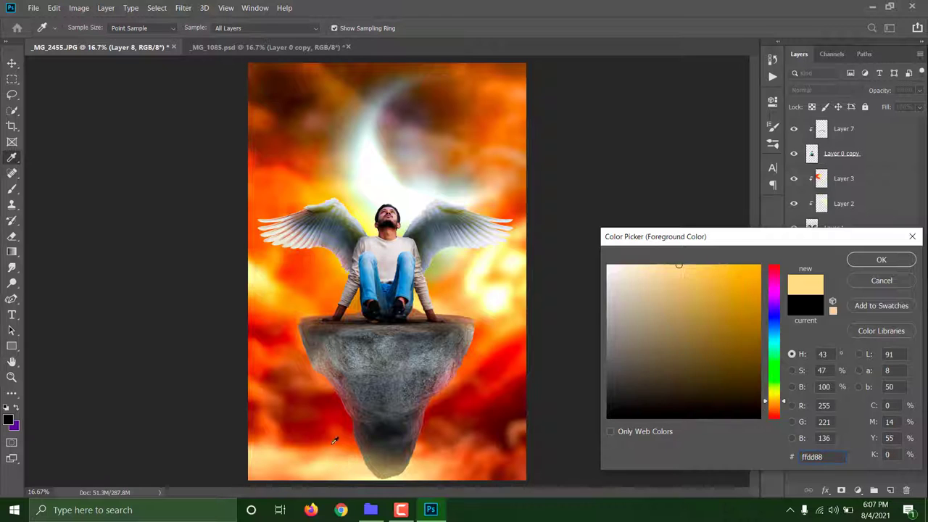
{"action": "type", "text": "ff0000"}
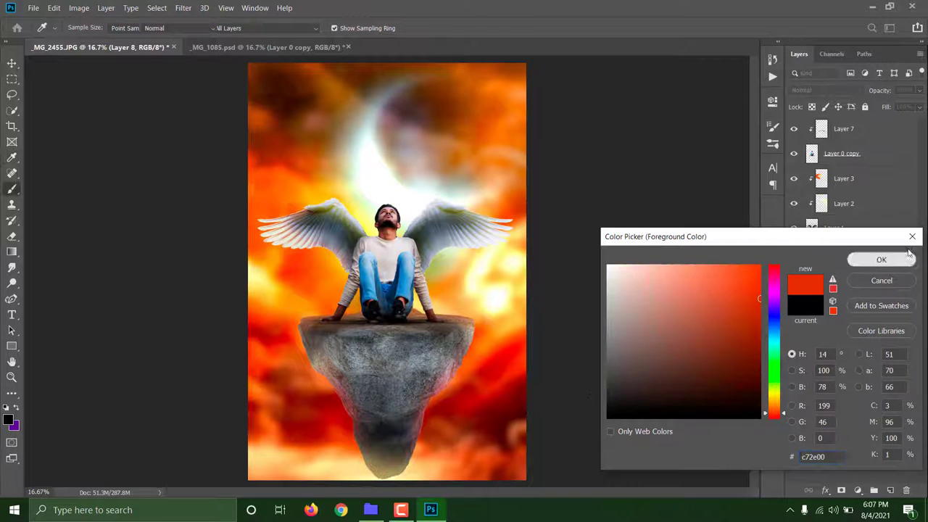
{"action": "left_click", "coordinate": [881, 259]}
{"action": "key", "text": "b"}
{"action": "left_click", "coordinate": [826, 90]}
{"action": "left_click", "coordinate": [828, 182]}
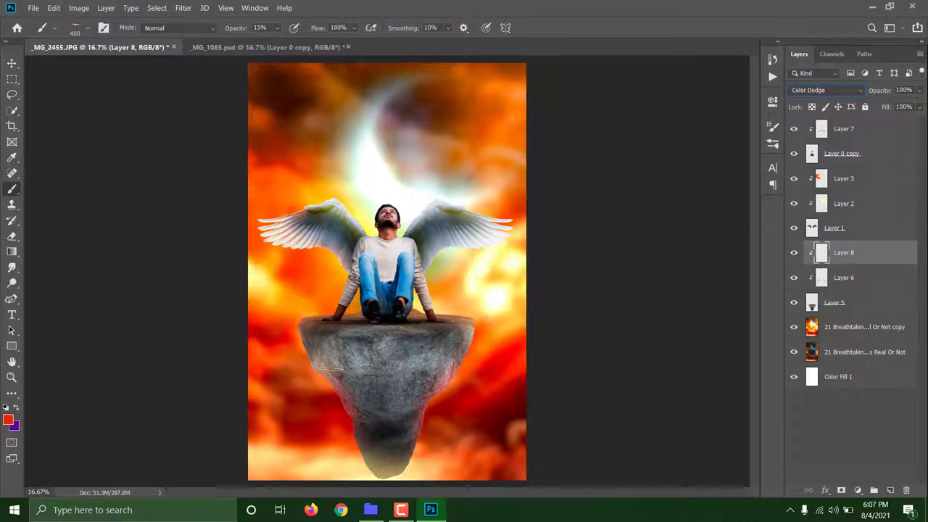
Step: Paint a red glow on the rock with a 700 px brush at 58% opacity, then scale up the moon image
{"action": "left_click", "coordinate": [88, 32]}
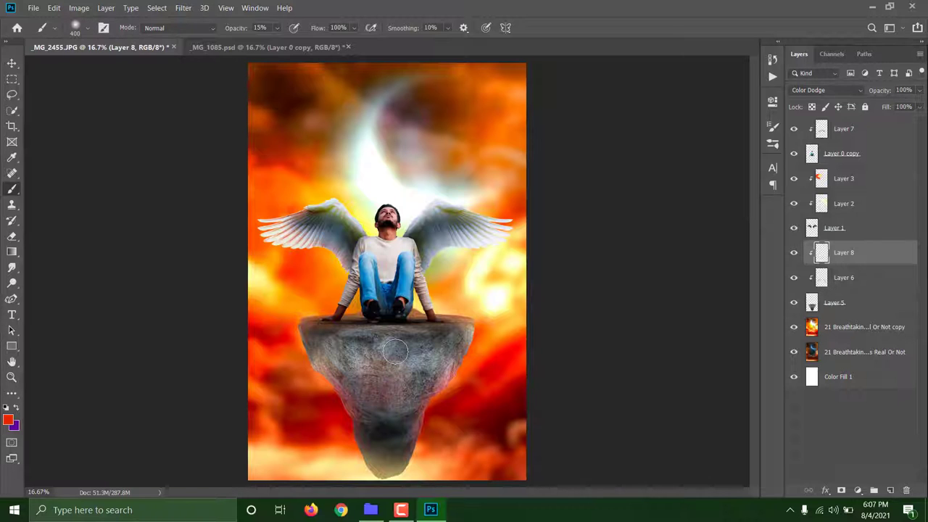
{"action": "mouse_move", "coordinate": [384, 384]}
{"action": "left_mouse_down"}
{"action": "mouse_move", "coordinate": [440, 352]}
{"action": "mouse_move", "coordinate": [387, 380]}
{"action": "mouse_move", "coordinate": [377, 417]}
{"action": "mouse_move", "coordinate": [424, 353]}
{"action": "mouse_move", "coordinate": [417, 379]}
{"action": "left_mouse_up"}
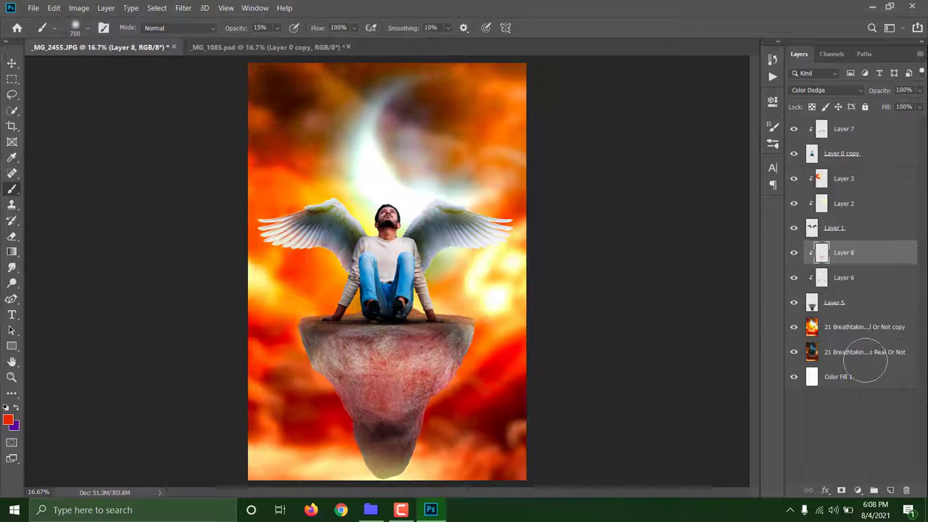
{"action": "left_click_drag", "start_coordinate": [875, 91], "coordinate": [852, 89]}
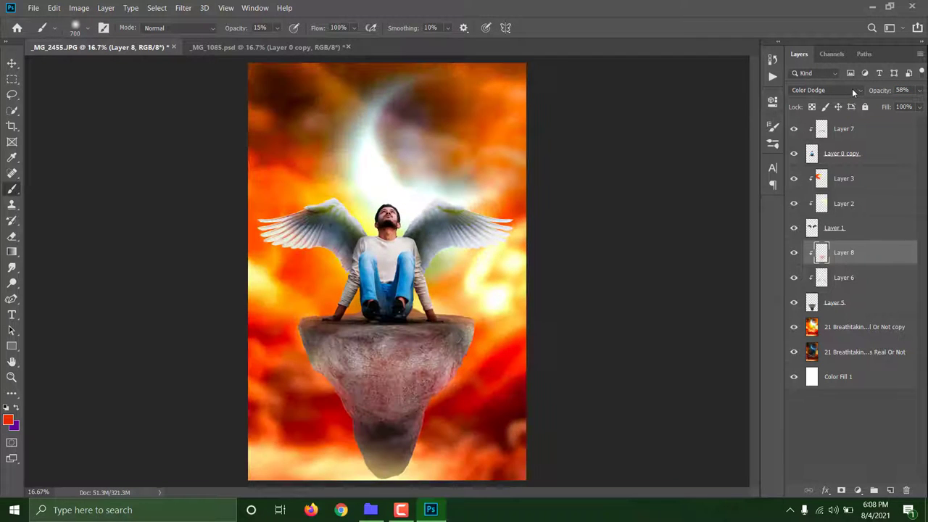
{"action": "key", "text": "ctrl+minus"}
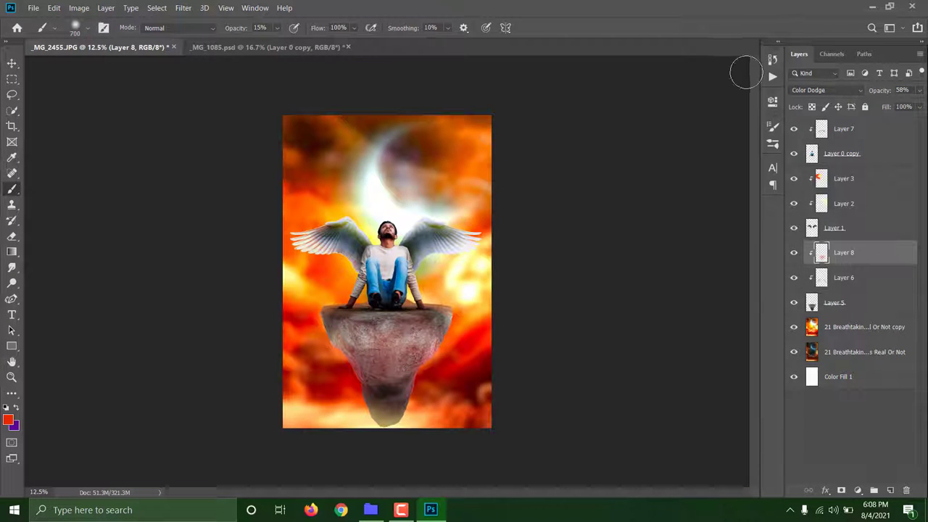
{"action": "key", "text": "ctrl+plus"}
{"action": "key", "text": "ctrl+plus"}
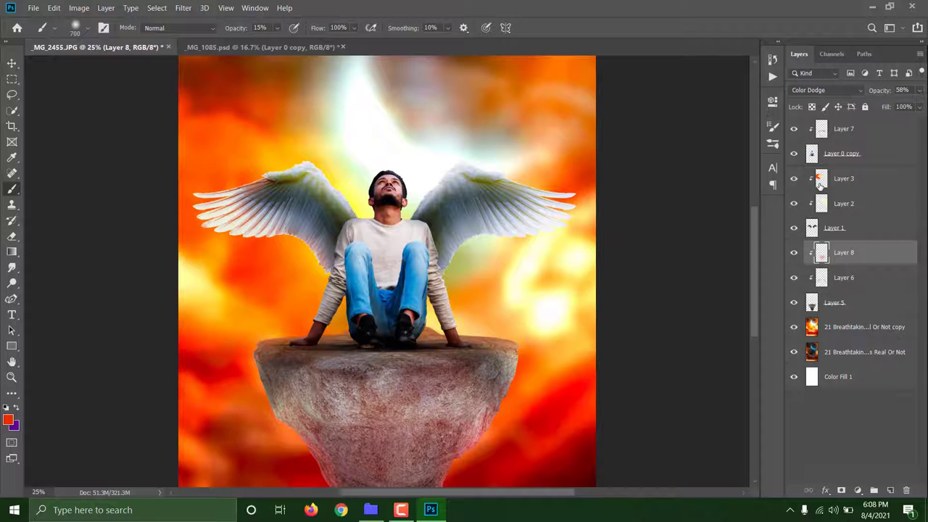
{"action": "key", "text": "ctrl+minus"}
{"action": "key", "text": "ctrl+minus"}
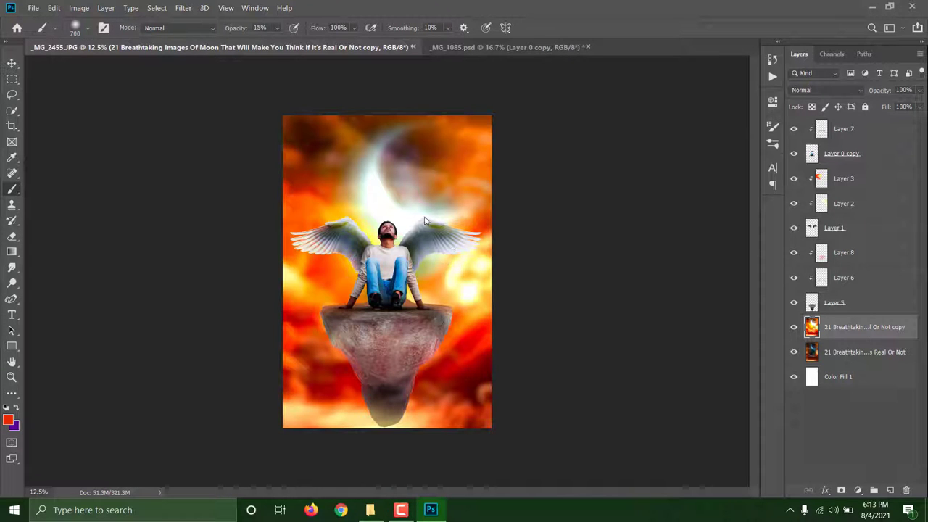
{"action": "key", "text": "ctrl+t"}
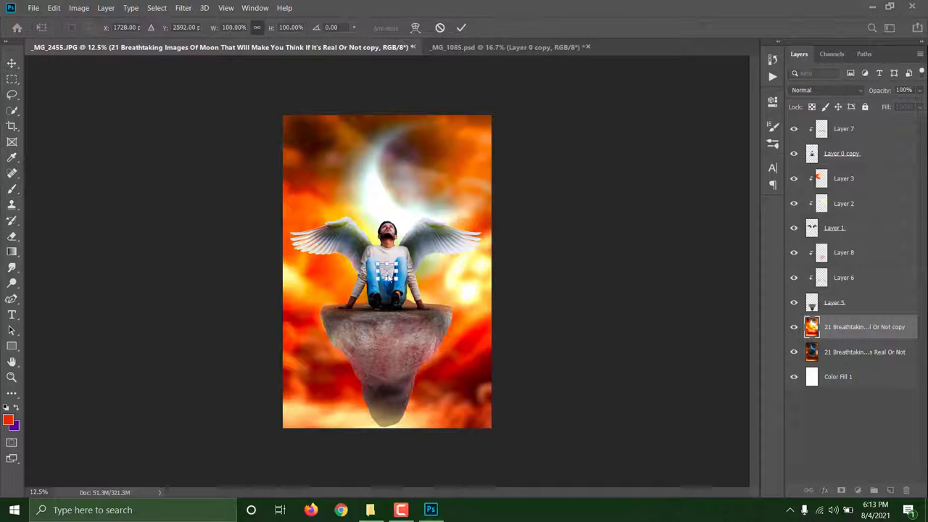
{"action": "left_click_drag", "start_coordinate": [413, 217], "coordinate": [490, 141]}
Step: Commit the moon's size, rasterize the moon layer, and hide the man and wings layer
{"action": "key", "text": "Return"}
{"action": "key", "text": "b"}
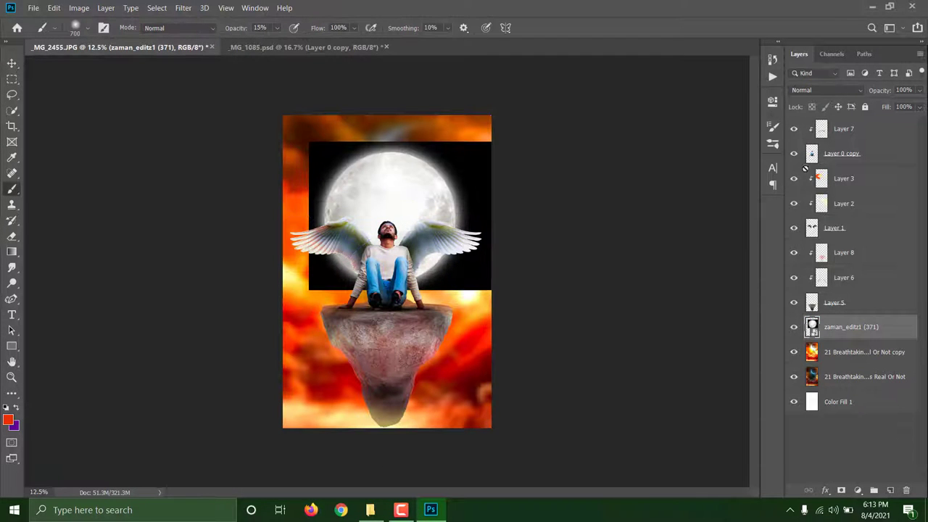
{"action": "right_click", "coordinate": [830, 326]}
{"action": "left_click", "coordinate": [725, 204]}
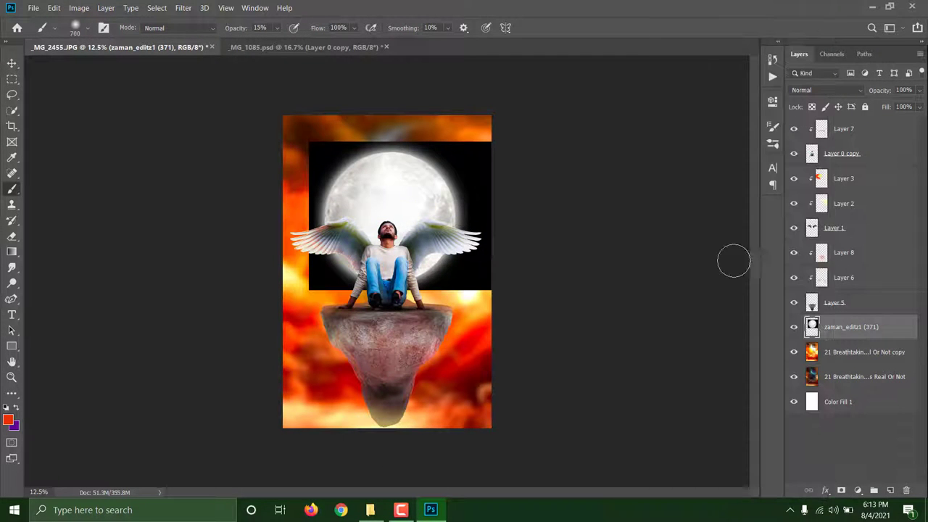
{"action": "left_click", "coordinate": [793, 153]}
{"action": "key", "text": "ctrl+plus"}
Step: Trace the moon's outline with a Pen path and turn it into a feathered selection (feather 11)
{"action": "left_click", "coordinate": [268, 273]}
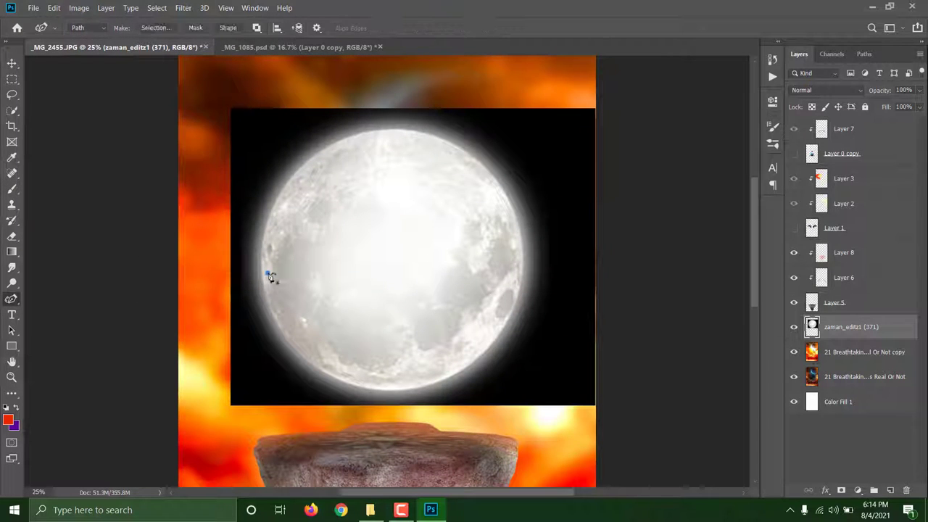
{"action": "left_click", "coordinate": [519, 263]}
{"action": "left_click", "coordinate": [406, 380]}
{"action": "left_click_drag", "start_coordinate": [267, 273], "coordinate": [387, 139]}
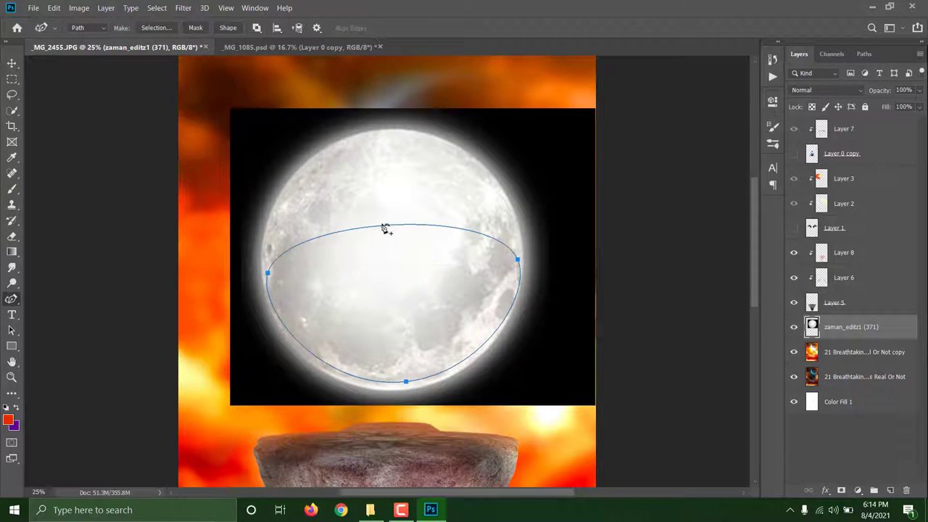
{"action": "left_click", "coordinate": [386, 137]}
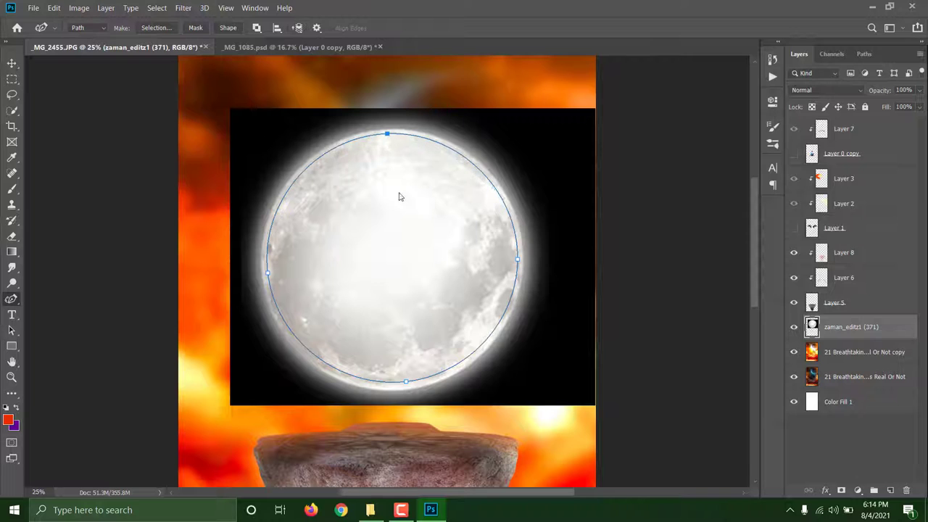
{"action": "right_click", "coordinate": [398, 195]}
{"action": "left_click", "coordinate": [449, 245]}
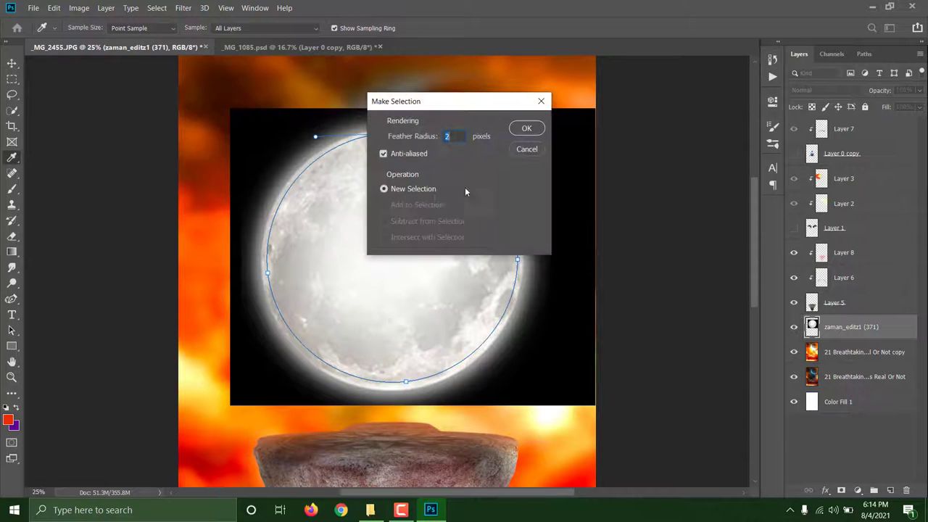
{"action": "left_click", "coordinate": [526, 129]}
Step: Mask away the black background, apply the mask, and move the smaller moon to the upper right
{"action": "left_click", "coordinate": [841, 489]}
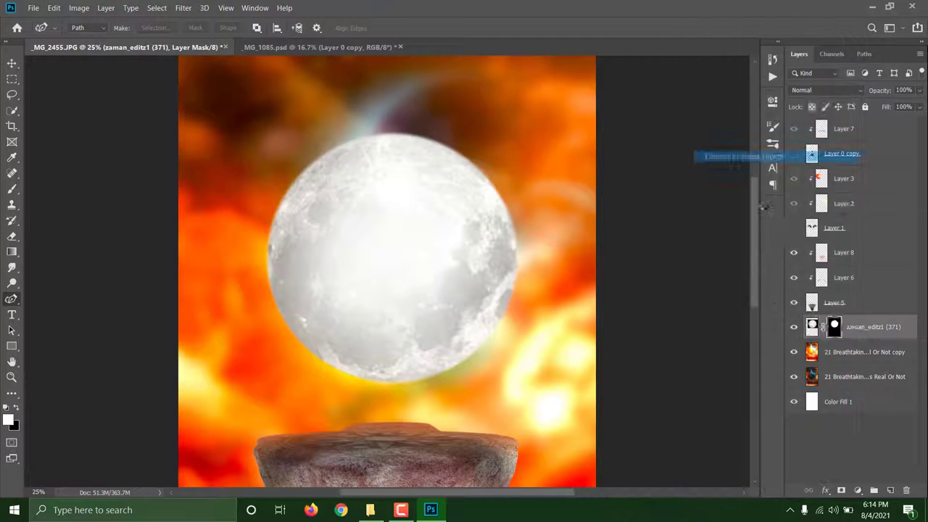
{"action": "right_click", "coordinate": [833, 327]}
{"action": "left_click", "coordinate": [725, 304]}
{"action": "key", "text": "ctrl+minus"}
{"action": "key", "text": "ctrl+minus"}
{"action": "key", "text": "ctrl+minus"}
{"action": "key", "text": "ctrl+t"}
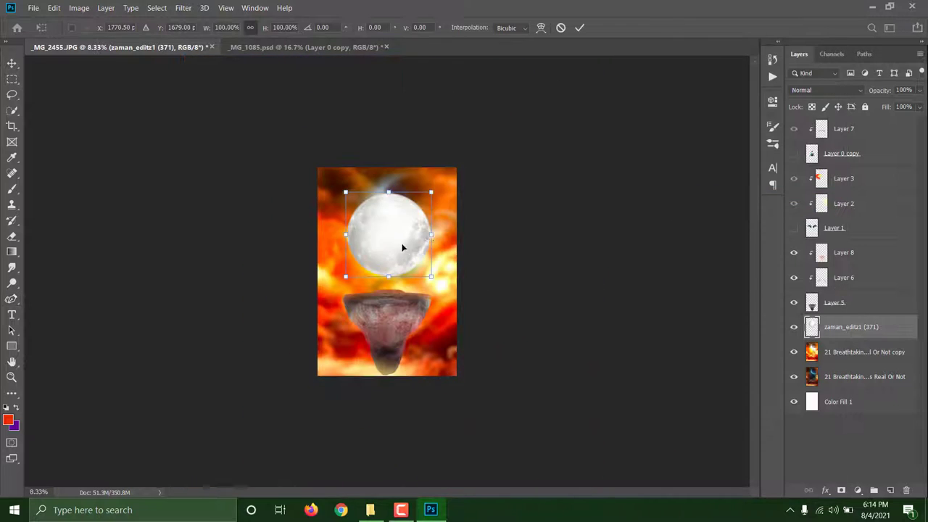
{"action": "left_click_drag", "start_coordinate": [402, 248], "coordinate": [430, 220]}
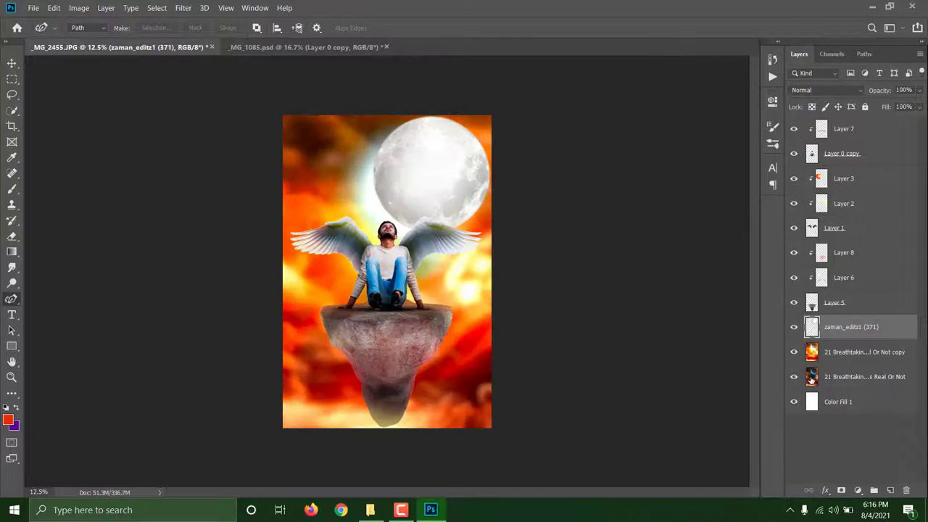
Step: Colorize the moon with a clipped Hue/Saturation (hue about 53, saturation 100) and merge it down
{"action": "left_click", "coordinate": [858, 490]}
{"action": "left_click", "coordinate": [863, 379]}
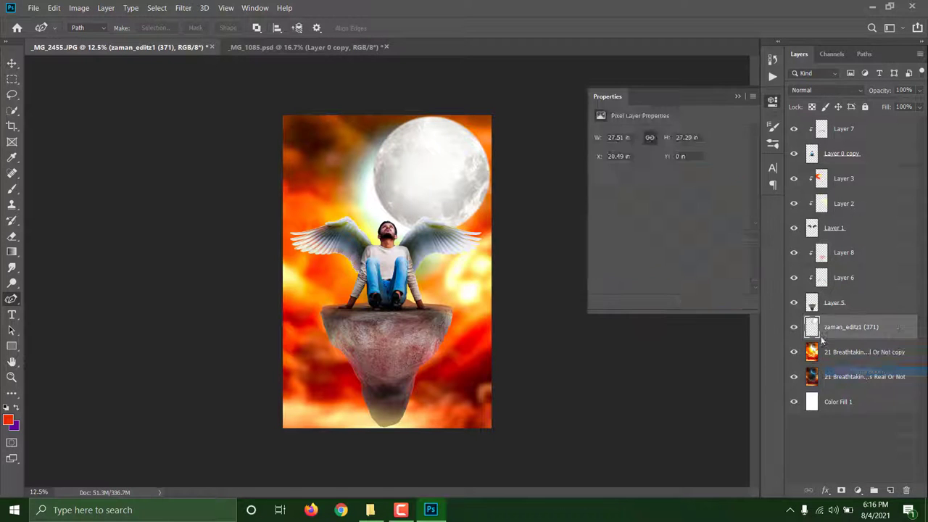
{"action": "left_click", "coordinate": [656, 245]}
{"action": "left_click", "coordinate": [668, 302]}
{"action": "left_click_drag", "start_coordinate": [607, 186], "coordinate": [742, 178]}
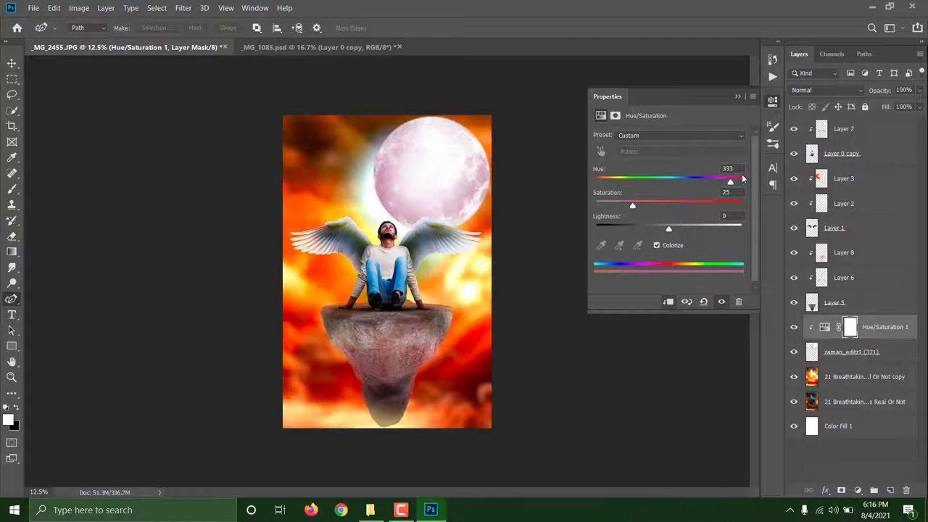
{"action": "mouse_move", "coordinate": [651, 205]}
{"action": "left_mouse_down"}
{"action": "mouse_move", "coordinate": [740, 206]}
{"action": "mouse_move", "coordinate": [613, 182]}
{"action": "left_mouse_up"}
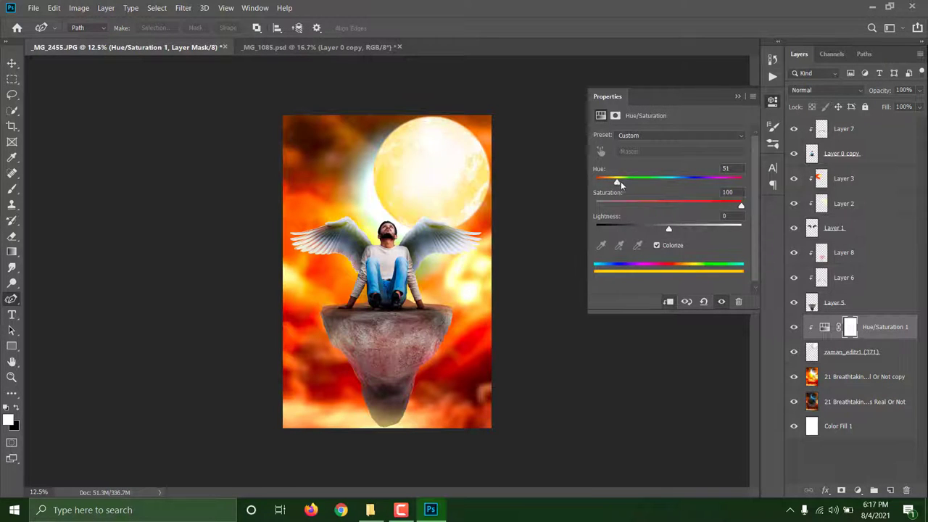
{"action": "mouse_move", "coordinate": [614, 182]}
{"action": "left_mouse_down"}
{"action": "mouse_move", "coordinate": [593, 184]}
{"action": "mouse_move", "coordinate": [623, 182]}
{"action": "left_mouse_up"}
{"action": "left_click", "coordinate": [897, 191]}
{"action": "key", "text": "Delete"}
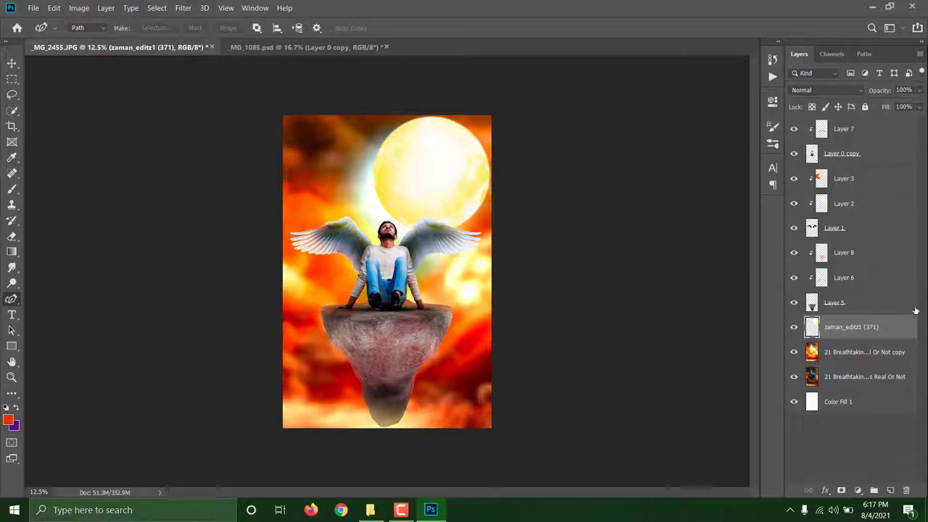
Step: Add a Lighten layer and brush at 77% over the dark clouds left of the moon
{"action": "key", "text": "b"}
{"action": "key", "text": "bracketright"}
{"action": "key", "text": "bracketright"}
{"action": "key", "text": "bracketright"}
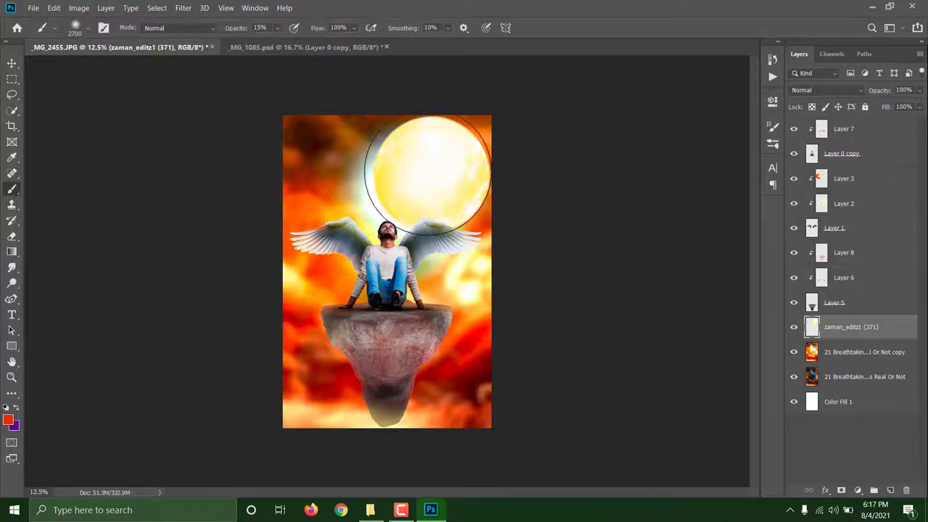
{"action": "left_click", "coordinate": [890, 489]}
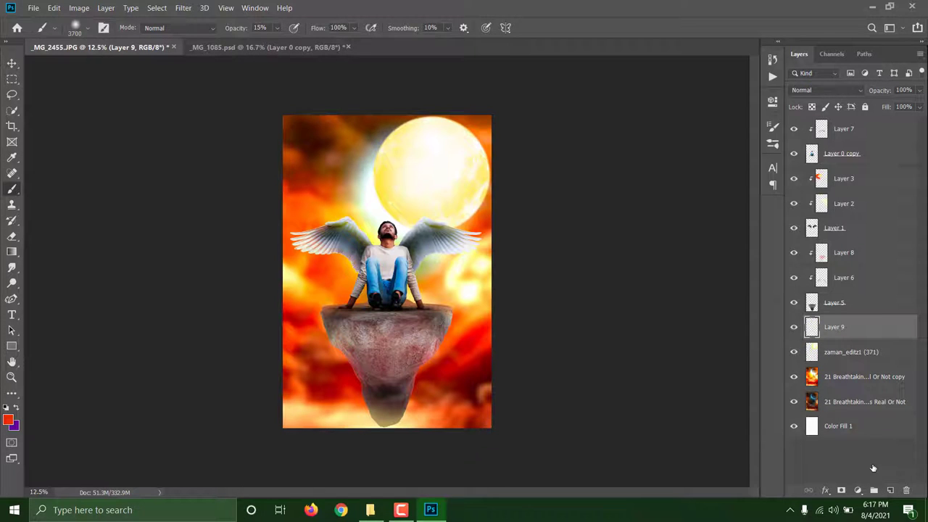
{"action": "left_click", "coordinate": [796, 92]}
{"action": "left_click", "coordinate": [805, 177]}
{"action": "key", "text": "7"}
{"action": "key", "text": "7"}
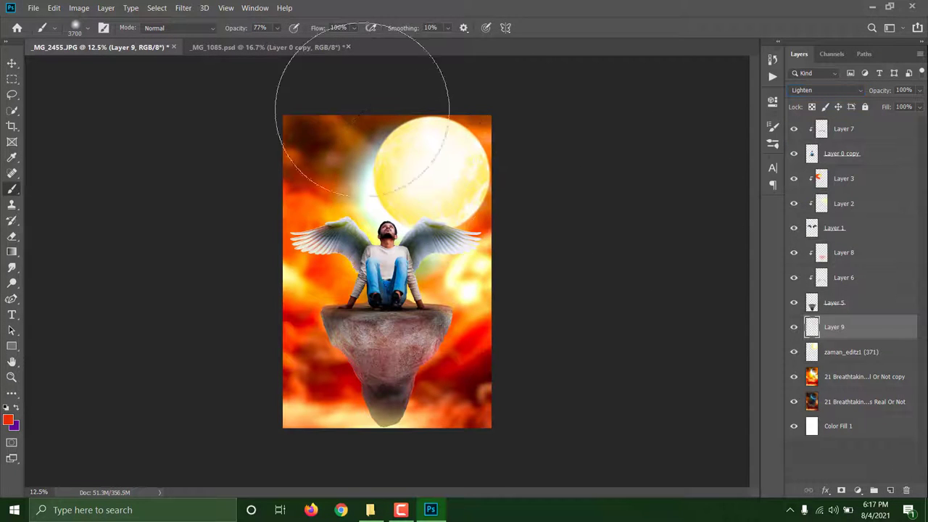
{"action": "left_click_drag", "start_coordinate": [361, 109], "coordinate": [384, 138]}
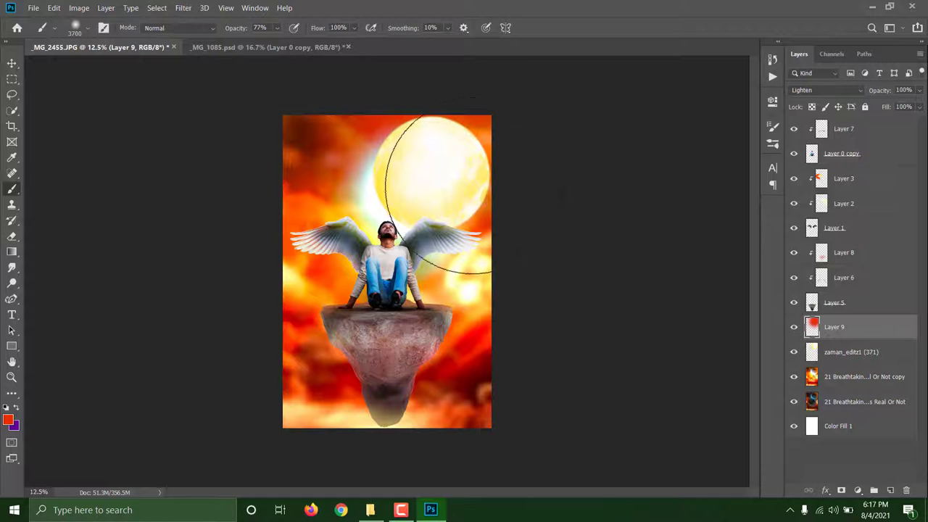
Step: Undo the cloud stroke, sample yellow from the moon as paint colour, and use full brush opacity
{"action": "key", "text": "ctrl+z"}
{"action": "key", "text": "ctrl+z"}
{"action": "key", "text": "ctrl+z"}
{"action": "key", "text": "ctrl+shift+z"}
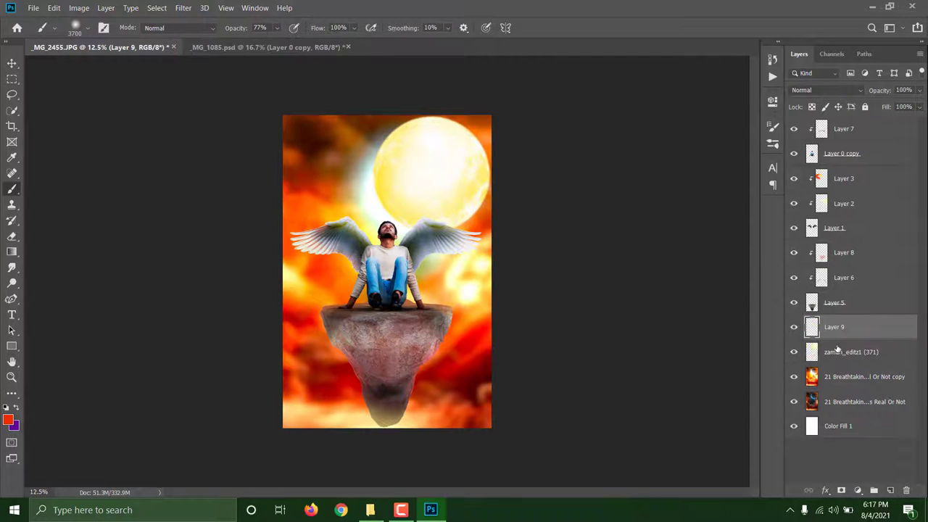
{"action": "left_click", "coordinate": [8, 419]}
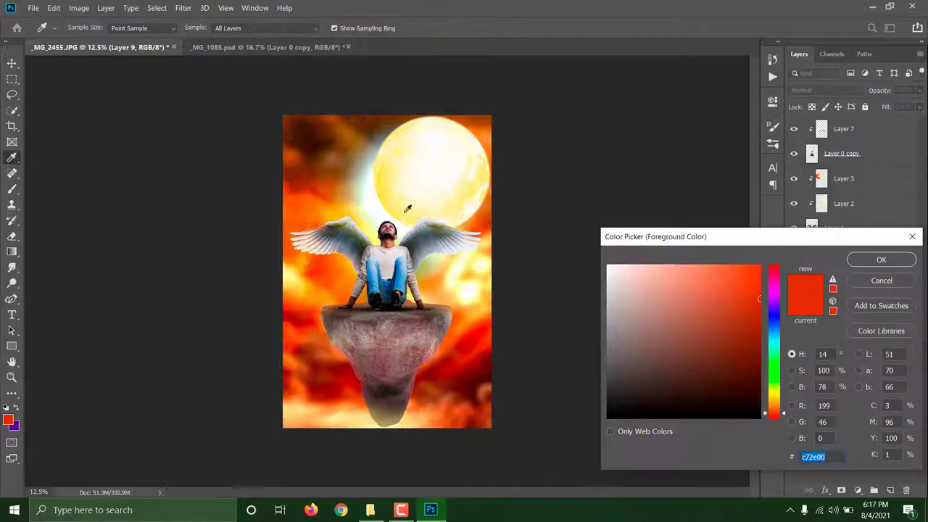
{"action": "left_click", "coordinate": [359, 212]}
{"action": "left_click", "coordinate": [881, 259]}
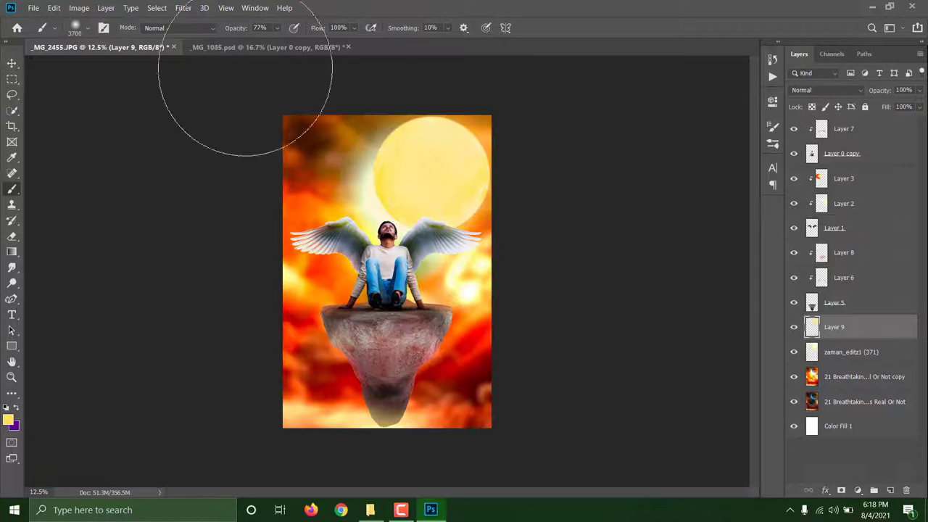
{"action": "key", "text": "0"}
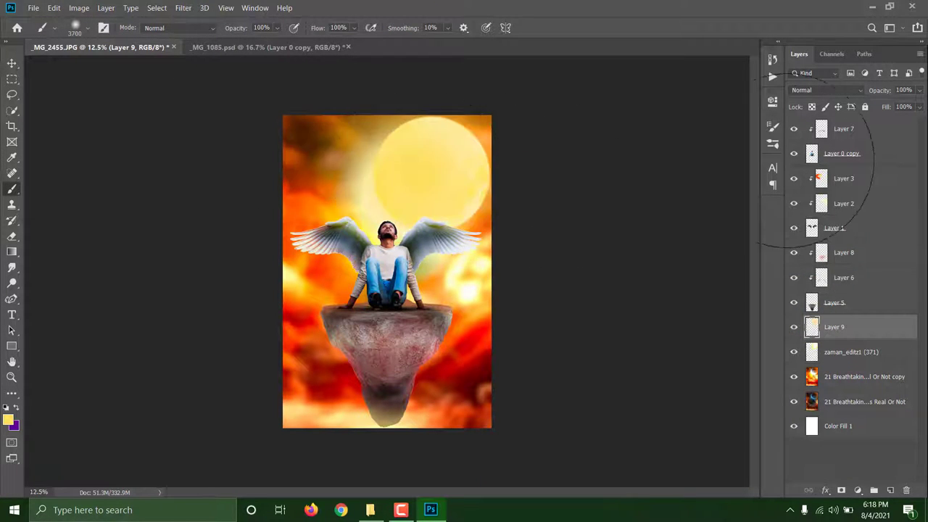
Step: Set Layer 9 to Color Dodge below zaman_editz1 (371), then add an empty layer above it
{"action": "left_click", "coordinate": [825, 90]}
{"action": "left_click", "coordinate": [809, 202]}
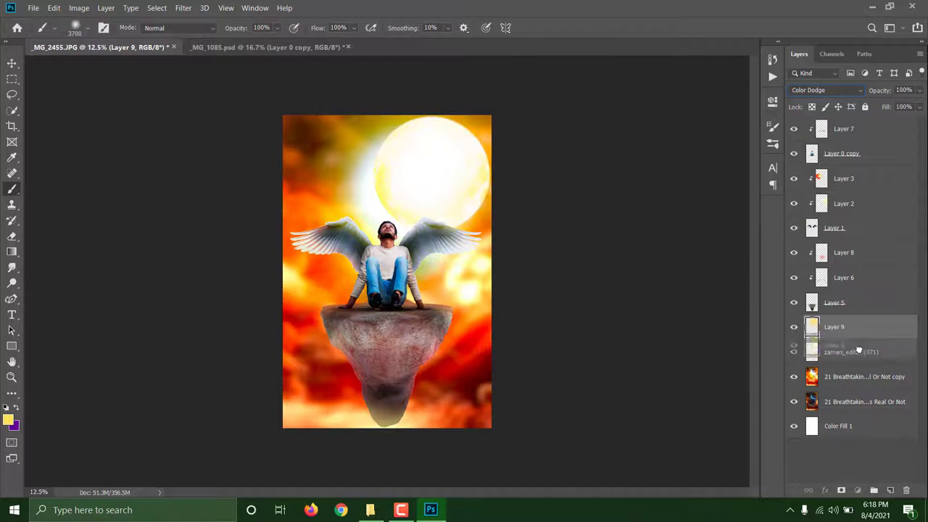
{"action": "left_click_drag", "start_coordinate": [863, 373], "coordinate": [864, 356]}
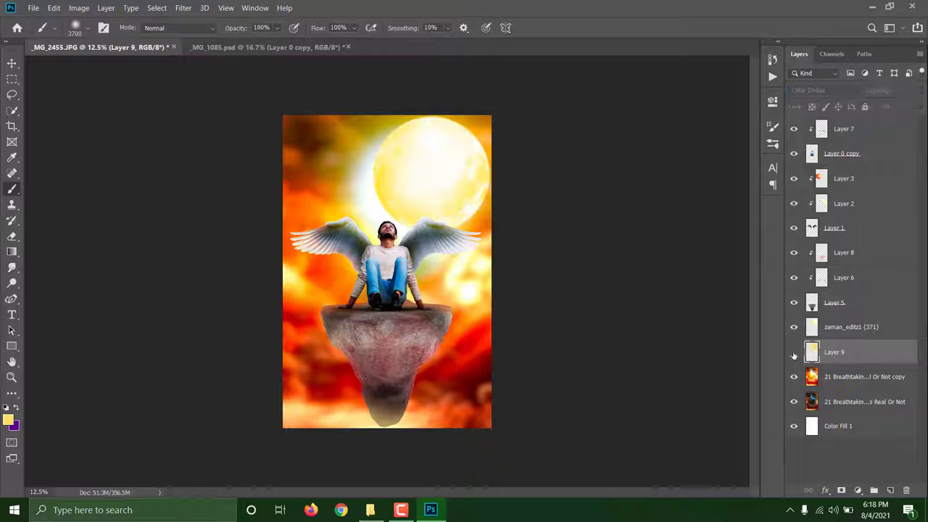
{"action": "left_click", "coordinate": [862, 327]}
{"action": "key", "text": "ctrl+shift+alt+n"}
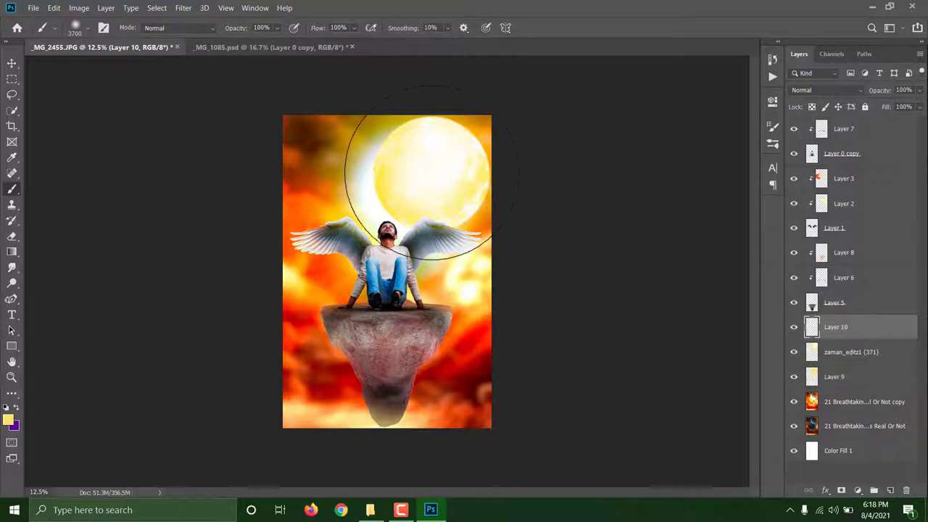
Step: Set Layer 10 to Color Dodge at a reduced opacity
{"action": "left_click", "coordinate": [444, 178]}
{"action": "left_click", "coordinate": [826, 90]}
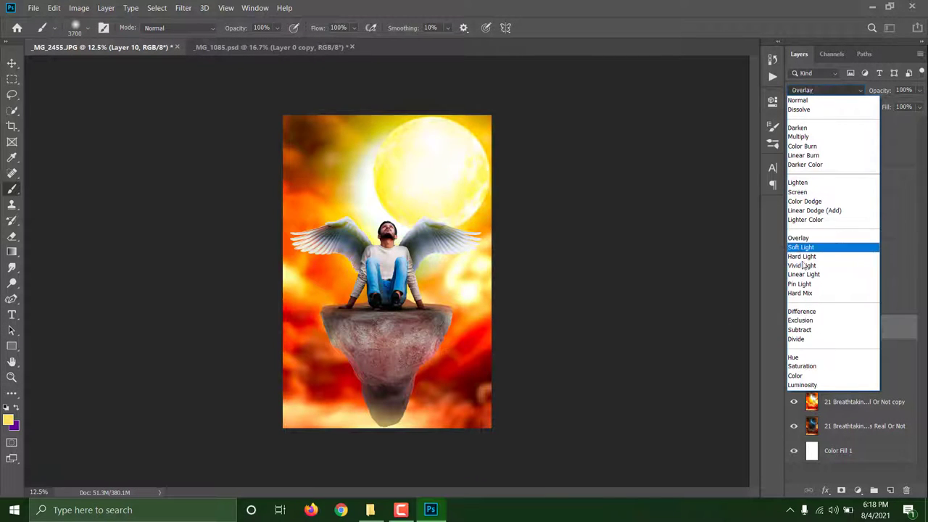
{"action": "left_click", "coordinate": [804, 201]}
{"action": "type", "text": "3350"}
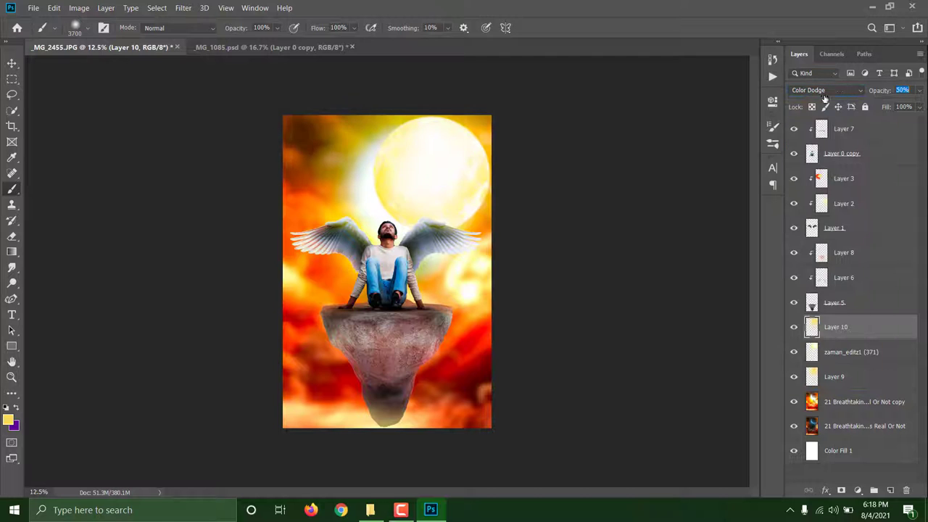
Step: Merge wing Layers 2 and 1 into Layer 3
{"action": "left_click", "coordinate": [861, 154]}
{"action": "left_click", "coordinate": [853, 183]}
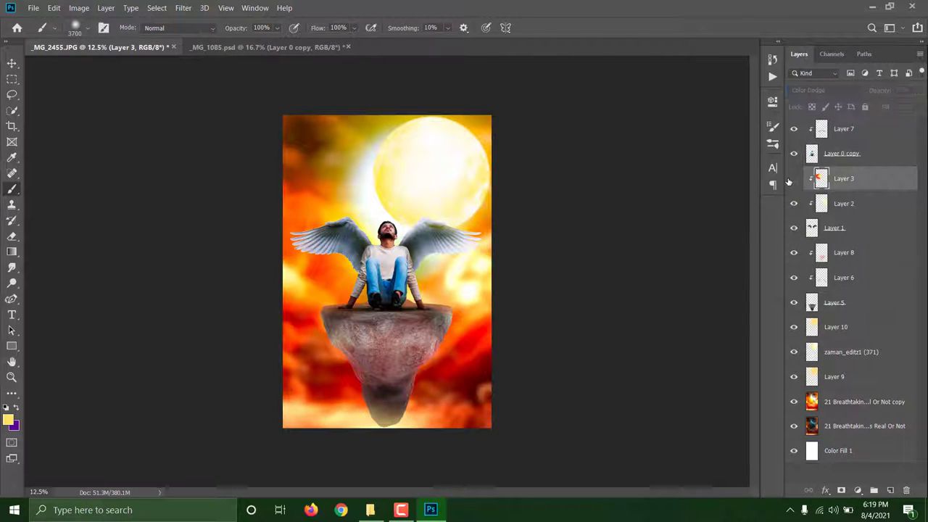
{"action": "left_click", "coordinate": [869, 204], "text": "shift"}
{"action": "key", "text": "ctrl+e"}
{"action": "left_click", "coordinate": [866, 205], "text": "shift"}
{"action": "key", "text": "ctrl+e"}
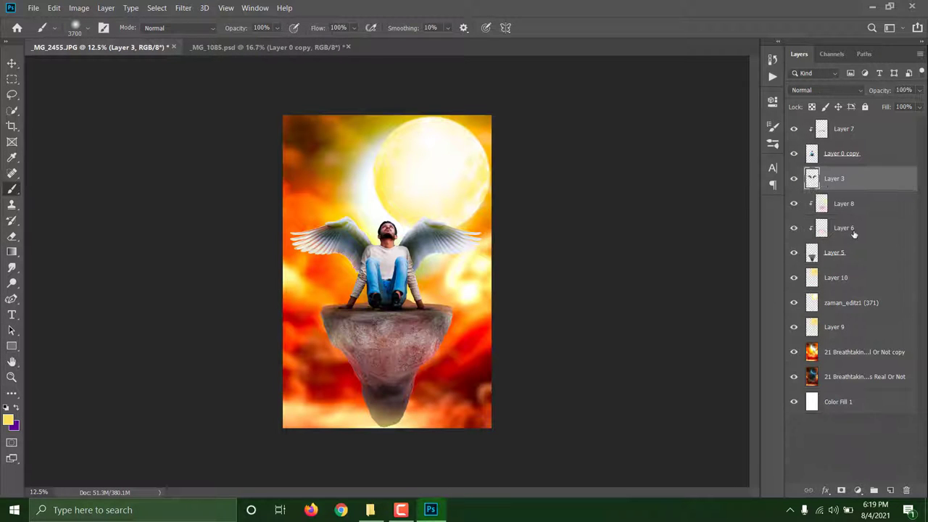
Step: Add Color Dodge Layer 11 above Layer 3 and paint a brighter glow across the moon
{"action": "left_click", "coordinate": [890, 489]}
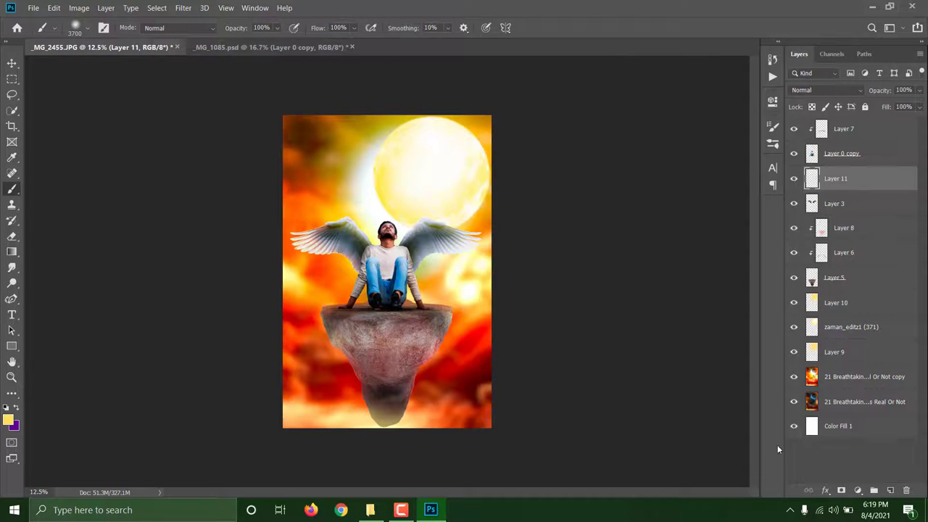
{"action": "left_click", "coordinate": [833, 89]}
{"action": "left_click", "coordinate": [804, 201]}
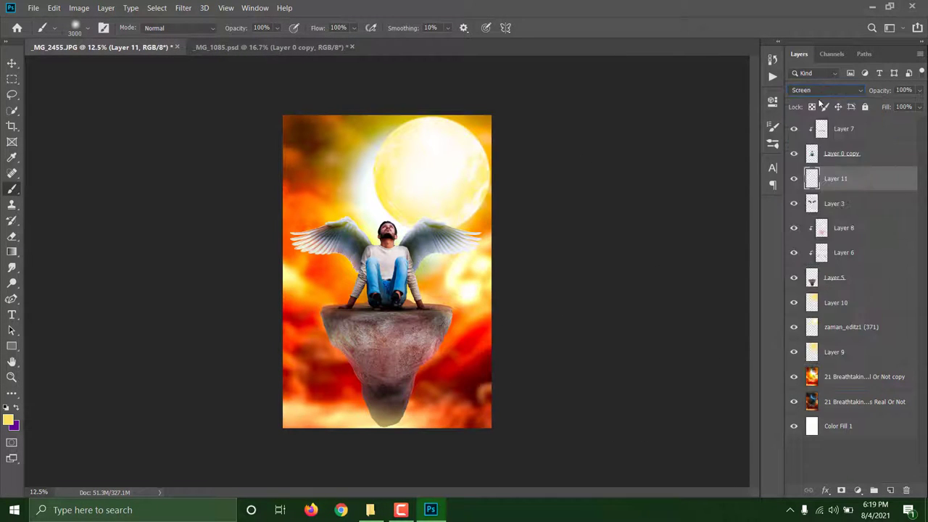
{"action": "left_click", "coordinate": [424, 183]}
{"action": "key", "text": "bracketleft"}
{"action": "key", "text": "bracketleft"}
{"action": "key", "text": "bracketleft"}
{"action": "key", "text": "ctrl+z"}
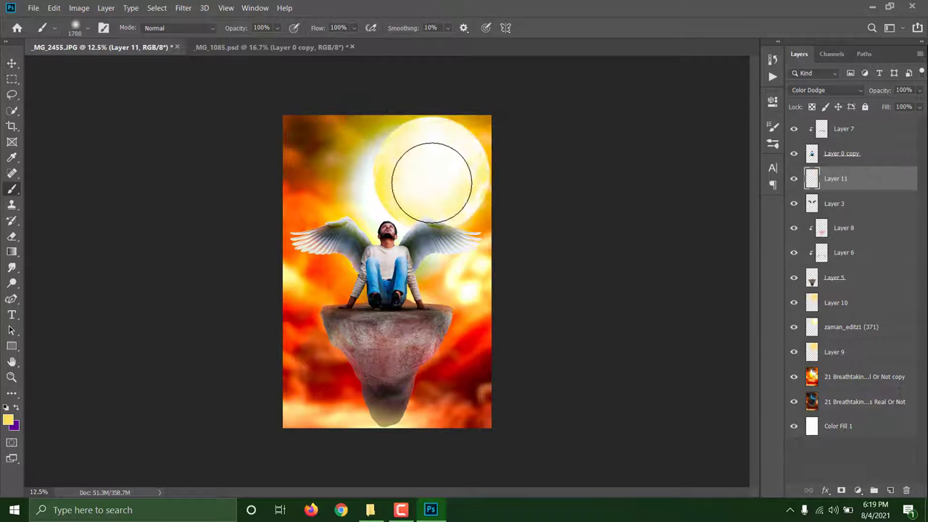
{"action": "left_click_drag", "start_coordinate": [424, 197], "coordinate": [585, 195]}
Step: Clip Layer 11 to the wings, brighten the right wing, and add a layer above Layer 7
{"action": "left_click", "coordinate": [851, 186], "text": "alt"}
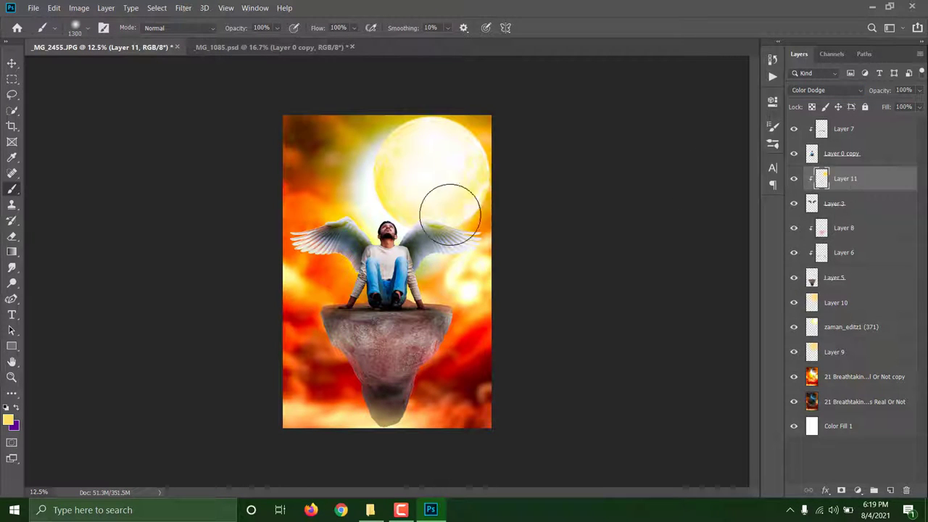
{"action": "left_click_drag", "start_coordinate": [451, 215], "coordinate": [363, 176]}
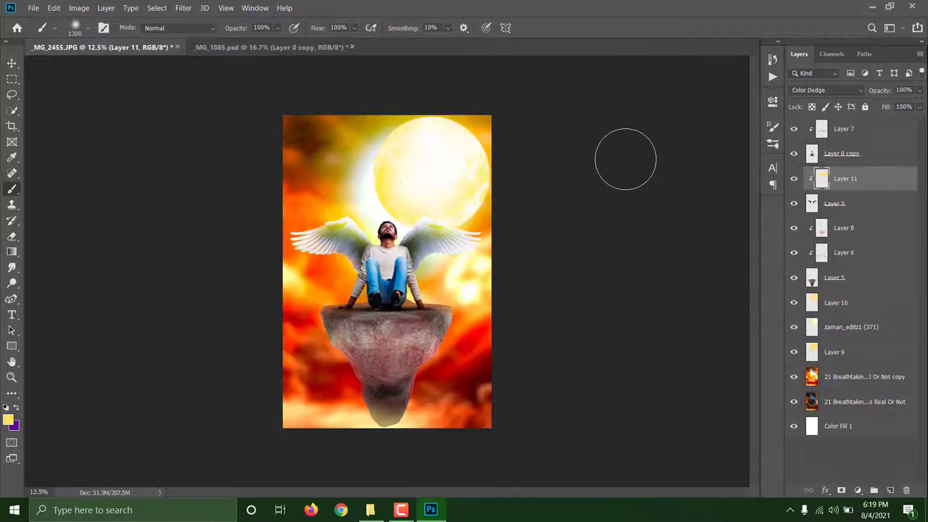
{"action": "key", "text": "ctrl+plus"}
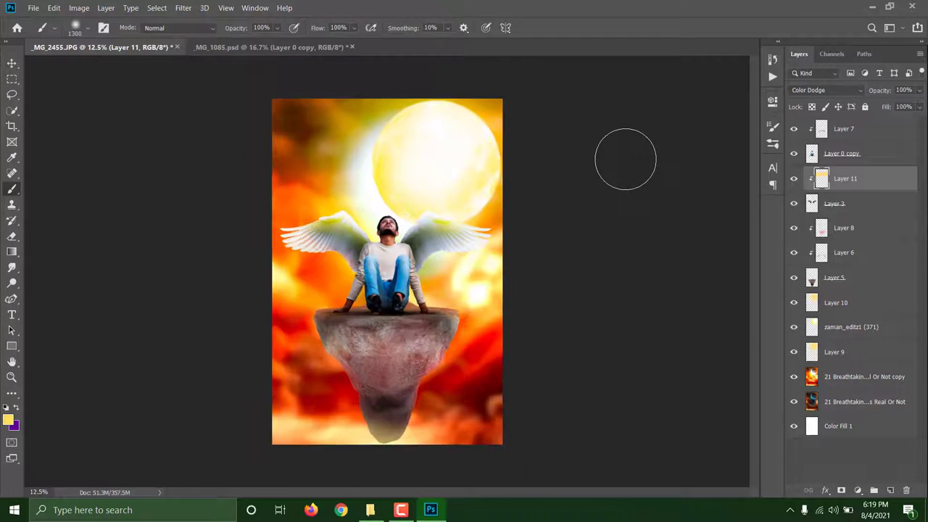
{"action": "left_click", "coordinate": [840, 153]}
{"action": "left_click", "coordinate": [906, 490]}
Step: Set Layer 12 to Color Dodge at 22% opacity and shrink the brush for the man
{"action": "left_click", "coordinate": [826, 89]}
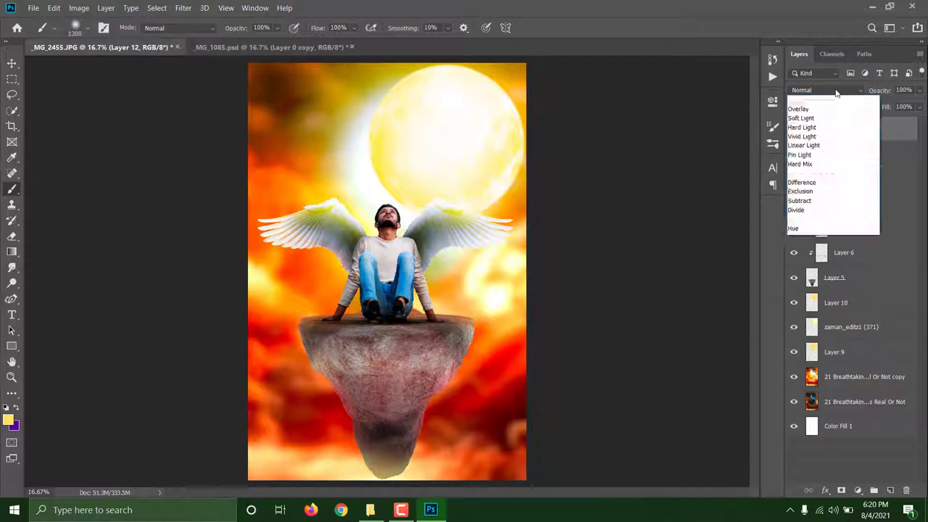
{"action": "left_click", "coordinate": [815, 168]}
{"action": "type", "text": "22"}
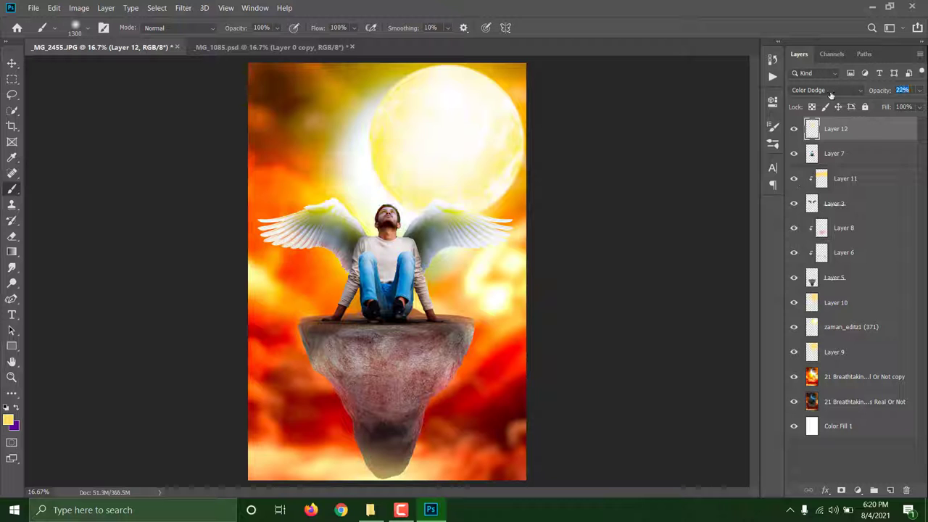
{"action": "key", "text": "ctrl+plus"}
{"action": "key", "text": "ctrl+plus"}
{"action": "key", "text": "ctrl+plus"}
{"action": "key", "text": "bracketleft"}
{"action": "key", "text": "bracketleft"}
{"action": "key", "text": "bracketleft"}
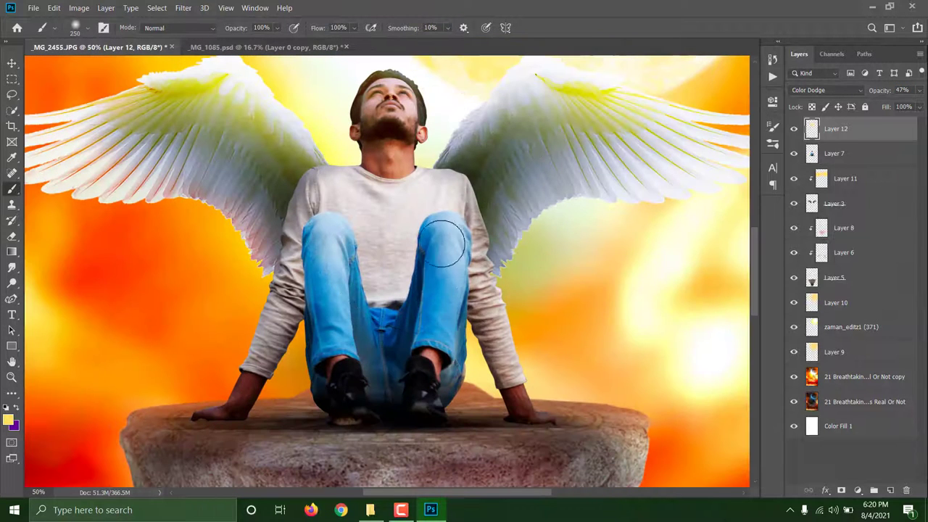
Step: Add Layer 13 in Linear Dodge (Add) at 49% and brighten the jeans down both legs
{"action": "left_click", "coordinate": [890, 490]}
{"action": "left_click", "coordinate": [826, 90]}
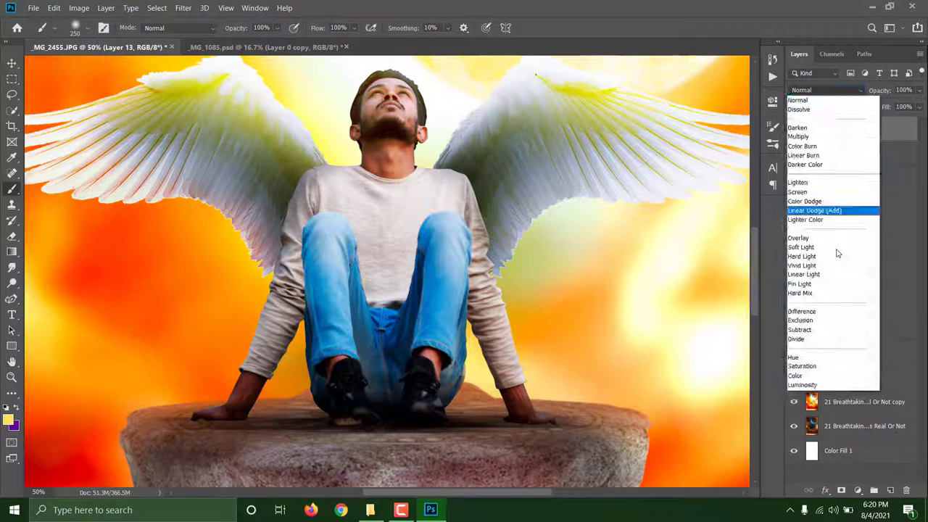
{"action": "left_click", "coordinate": [819, 242]}
{"action": "left_click", "coordinate": [827, 90]}
{"action": "left_click", "coordinate": [819, 214]}
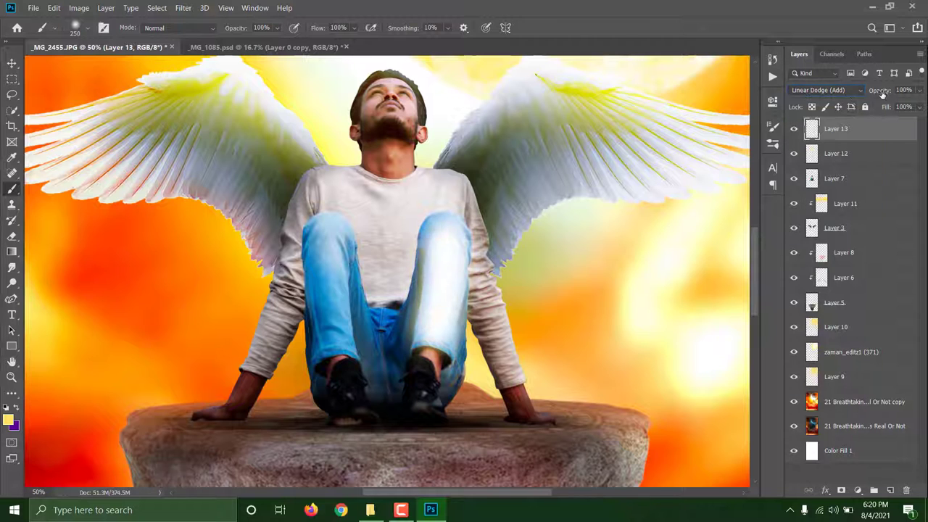
{"action": "left_click_drag", "start_coordinate": [881, 91], "coordinate": [845, 94]}
{"action": "left_click_drag", "start_coordinate": [353, 239], "coordinate": [432, 350]}
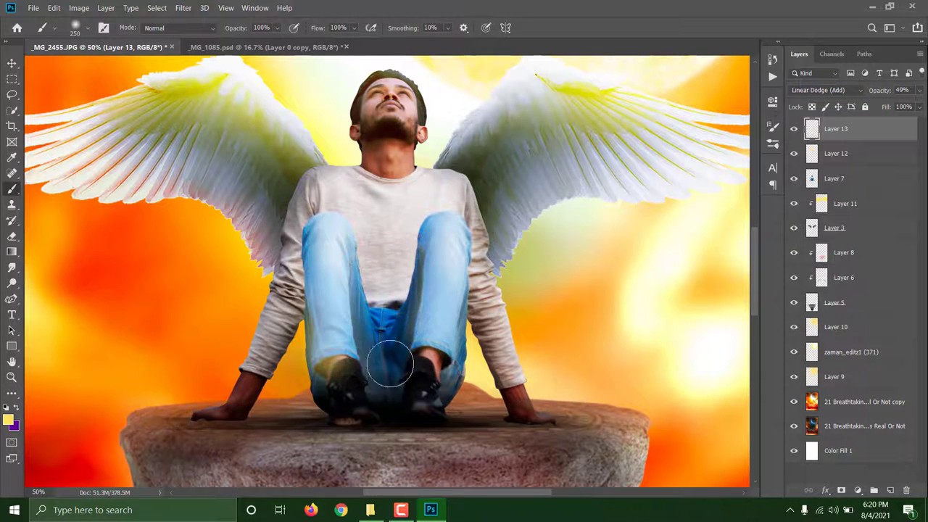
Step: Clip Layers 12 and 13 to the man's layer and brighten the right arm's edge
{"action": "scroll", "coordinate": [505, 238], "scroll_direction": "down", "scroll_amount": 3}
{"action": "scroll", "coordinate": [505, 237], "scroll_direction": "up", "scroll_amount": 2}
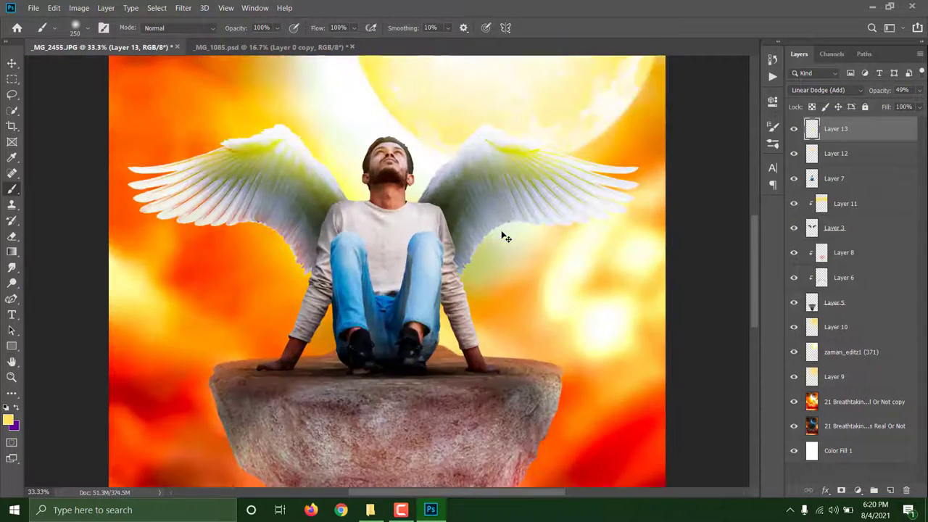
{"action": "left_click", "coordinate": [792, 129]}
{"action": "left_click", "coordinate": [793, 128]}
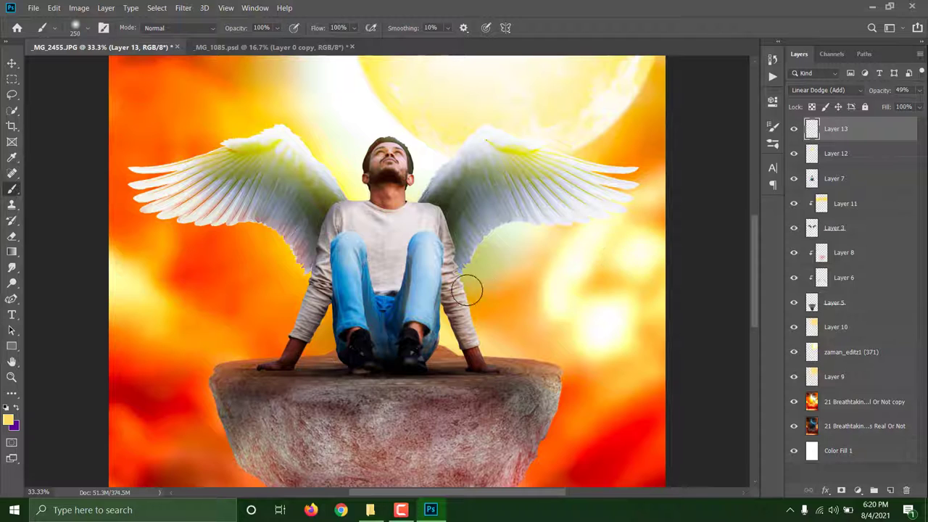
{"action": "left_click", "coordinate": [792, 153]}
{"action": "left_click", "coordinate": [859, 163], "text": "alt"}
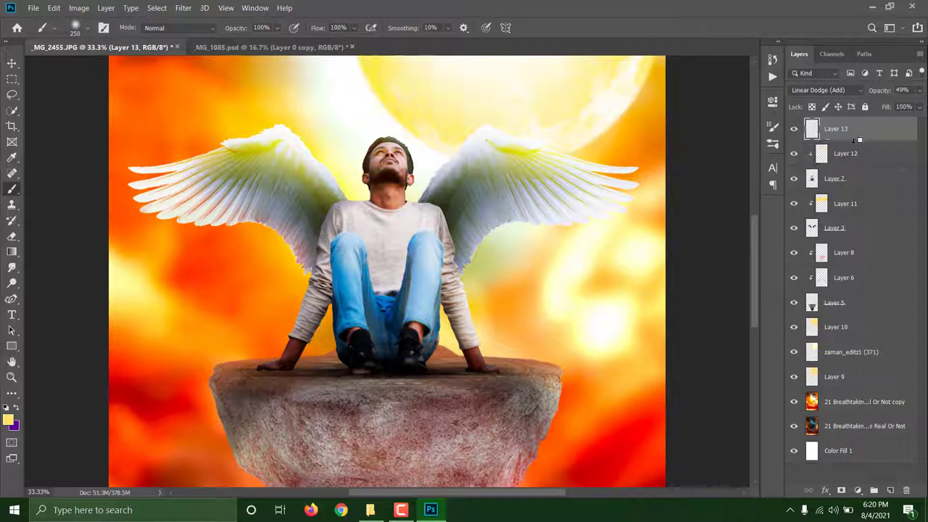
{"action": "left_click", "coordinate": [855, 141], "text": "alt"}
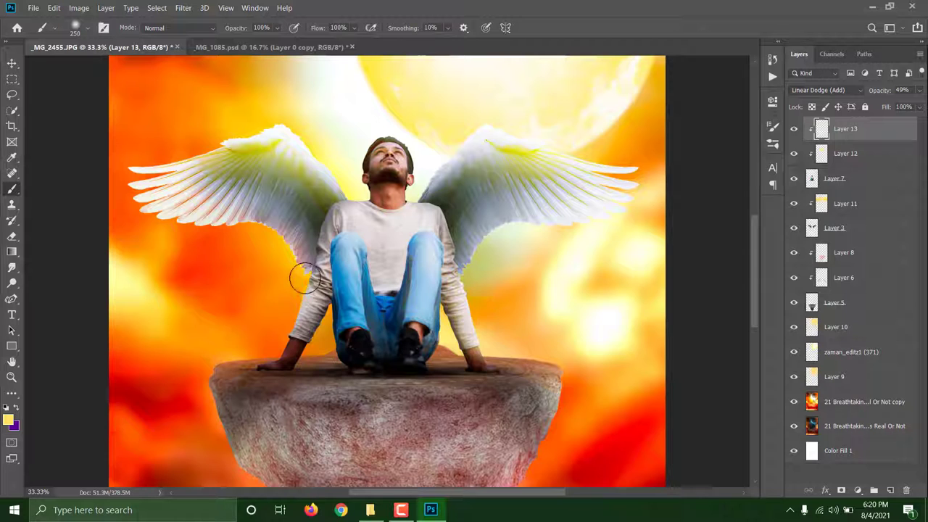
{"action": "left_click_drag", "start_coordinate": [334, 316], "coordinate": [443, 319]}
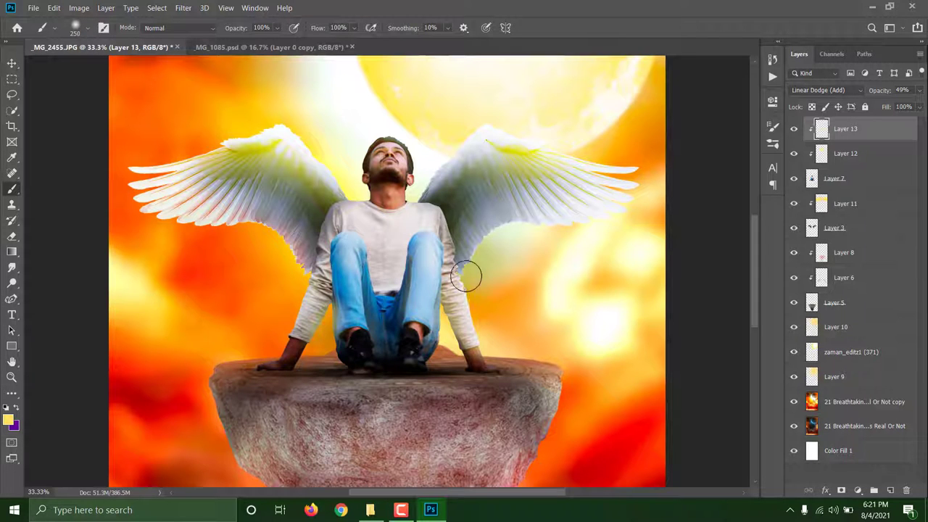
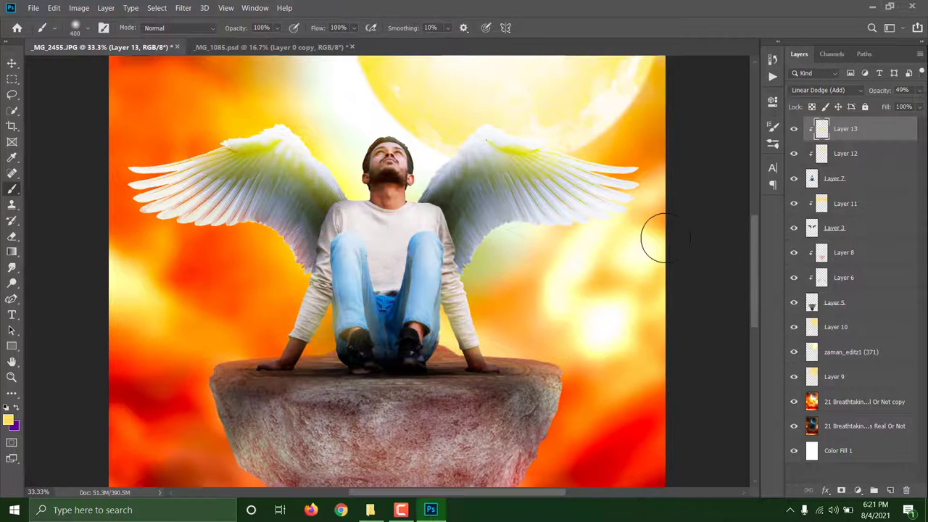
Step: Merge every composite layer into Layer 13 and drop the 'images' sparks file onto the canvas
{"action": "key", "text": "ctrl+minus"}
{"action": "key", "text": "ctrl+minus"}
{"action": "key", "text": "ctrl+minus"}
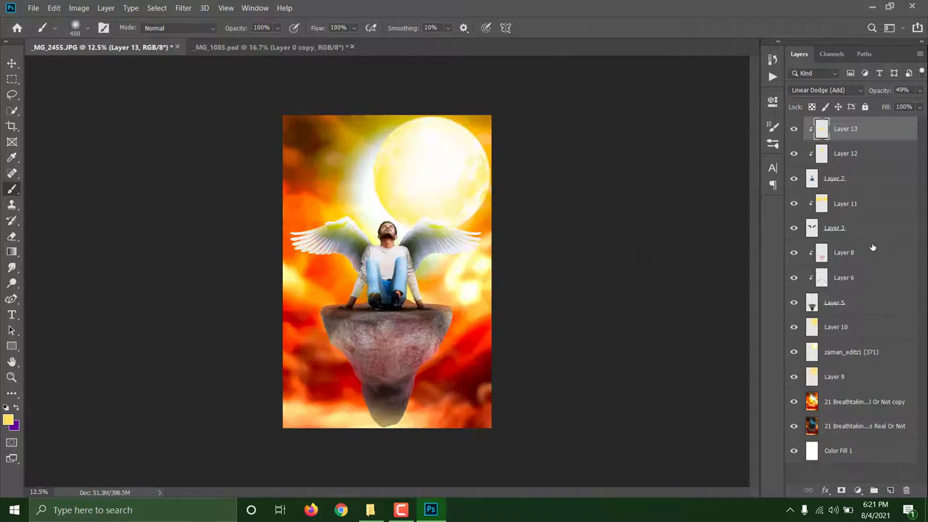
{"action": "mouse_move", "coordinate": [845, 448]}
{"action": "left_mouse_down"}
{"action": "mouse_move", "coordinate": [878, 249]}
{"action": "mouse_move", "coordinate": [877, 142]}
{"action": "mouse_move", "coordinate": [856, 223]}
{"action": "left_mouse_up"}
{"action": "key", "text": "ctrl+e"}
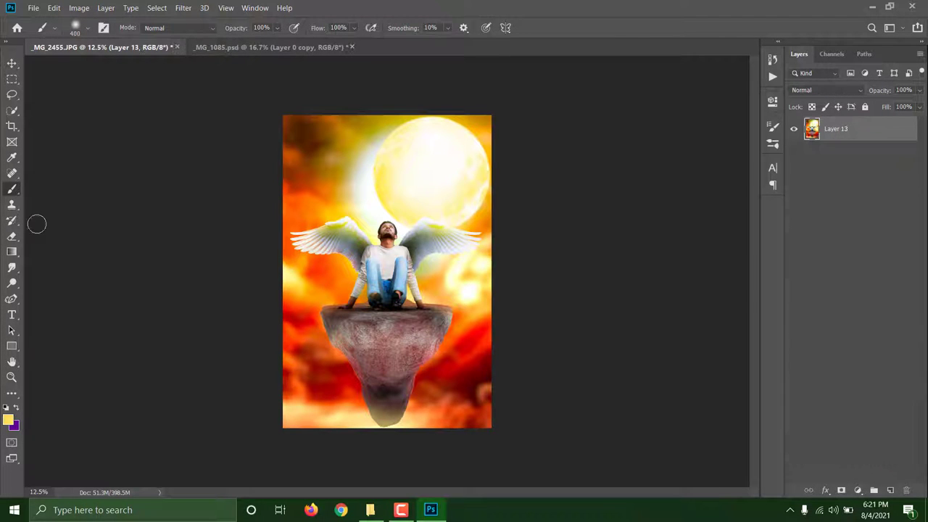
{"action": "key", "text": "c"}
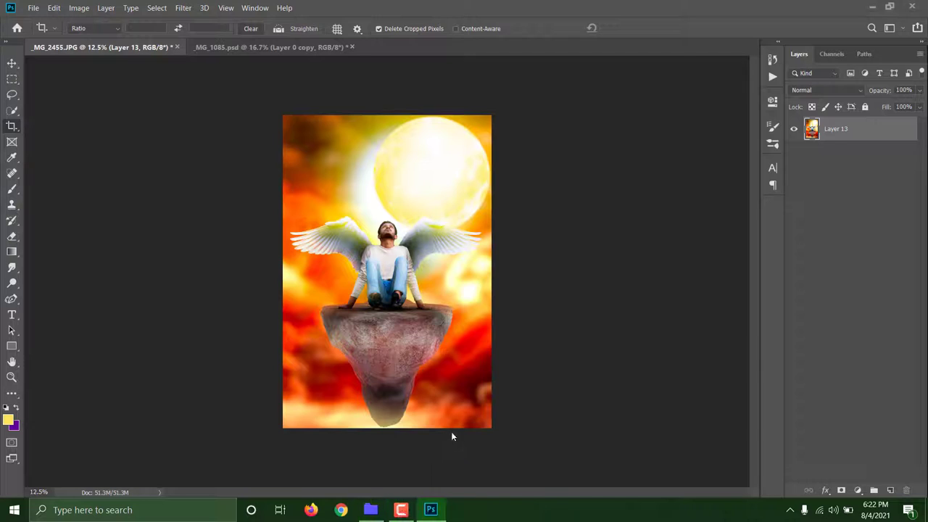
{"action": "left_click_drag", "start_coordinate": [340, 337], "coordinate": [450, 431]}
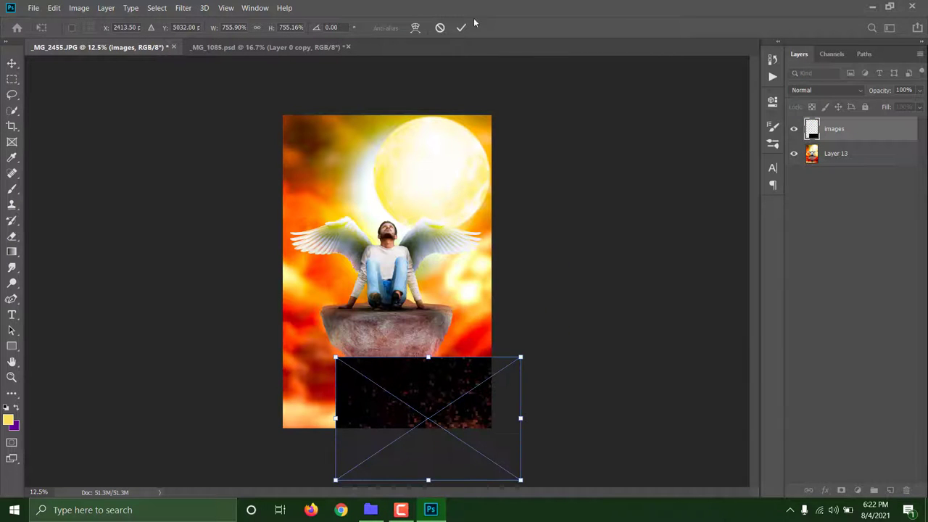
Step: Commit the sparks image in Screen blend mode, crop it to the canvas and rasterize it
{"action": "left_click", "coordinate": [461, 27]}
{"action": "left_click", "coordinate": [826, 89]}
{"action": "left_click", "coordinate": [827, 190]}
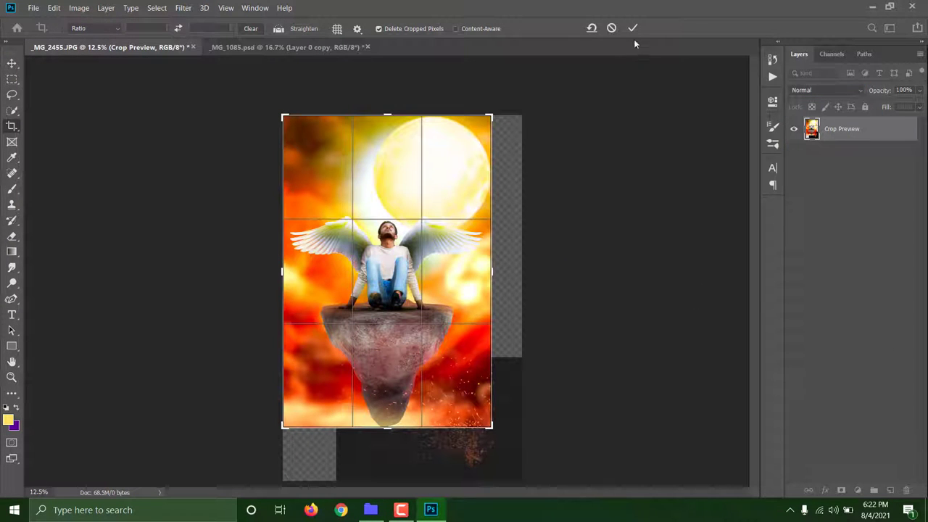
{"action": "key", "text": "Return"}
{"action": "right_click", "coordinate": [695, 223]}
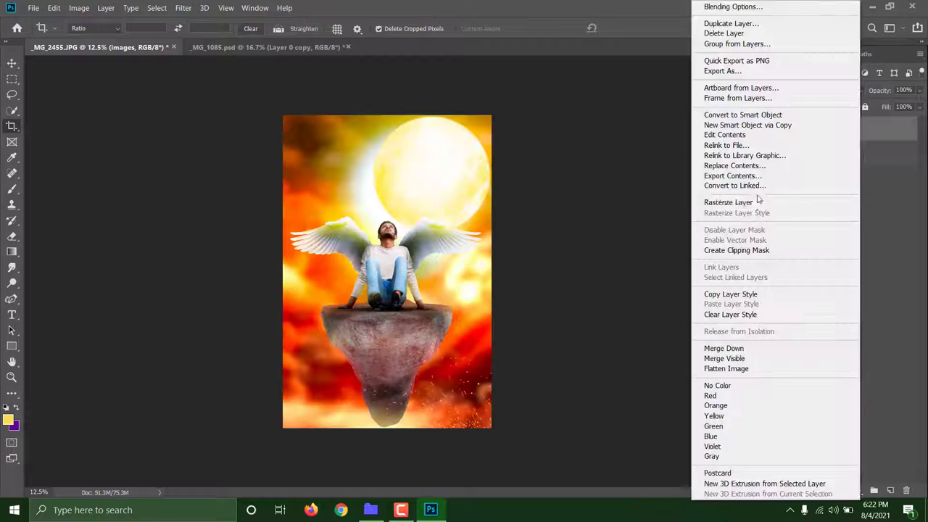
{"action": "left_click", "coordinate": [715, 201]}
Step: Shrink the sparks layer and reposition it over the rock's lower right
{"action": "key", "text": "ctrl+t"}
{"action": "left_click_drag", "start_coordinate": [532, 401], "coordinate": [601, 395]}
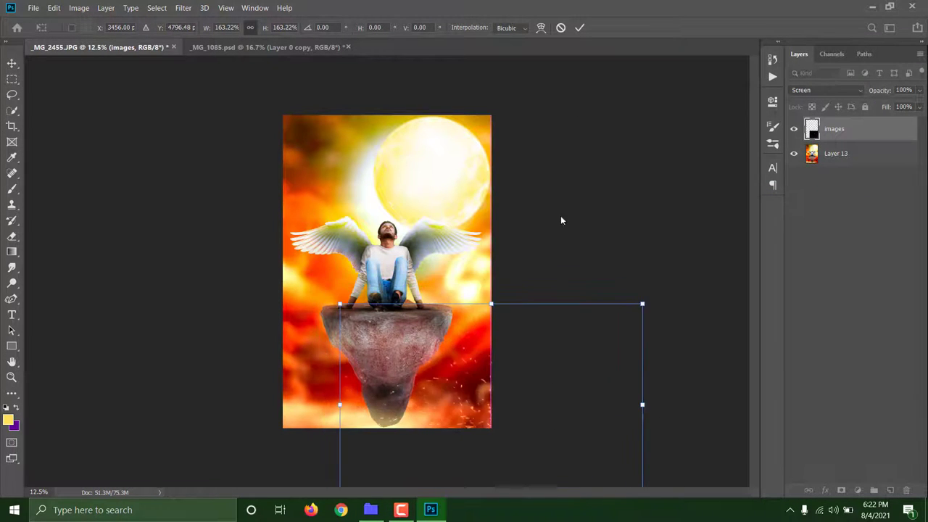
{"action": "key", "text": "Return"}
{"action": "key", "text": "c"}
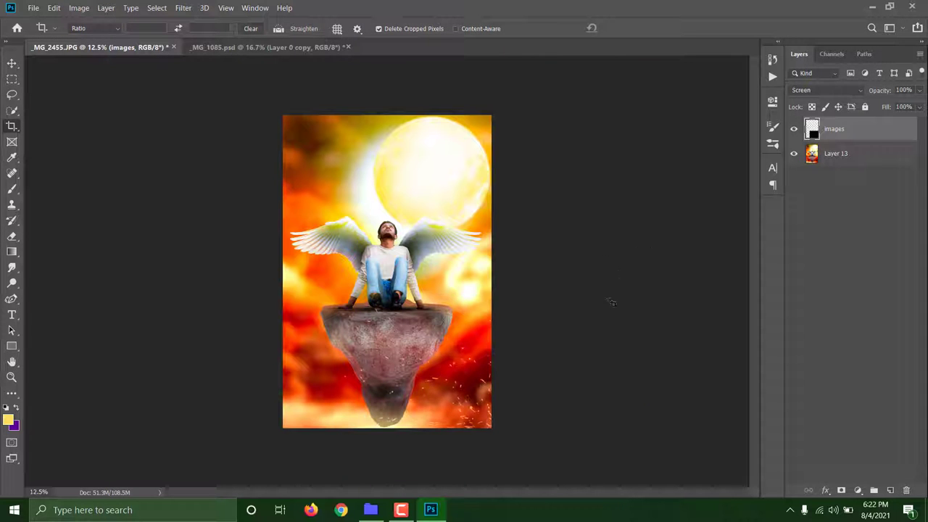
{"action": "key", "text": "ctrl+t"}
{"action": "left_click_drag", "start_coordinate": [642, 304], "coordinate": [694, 326]}
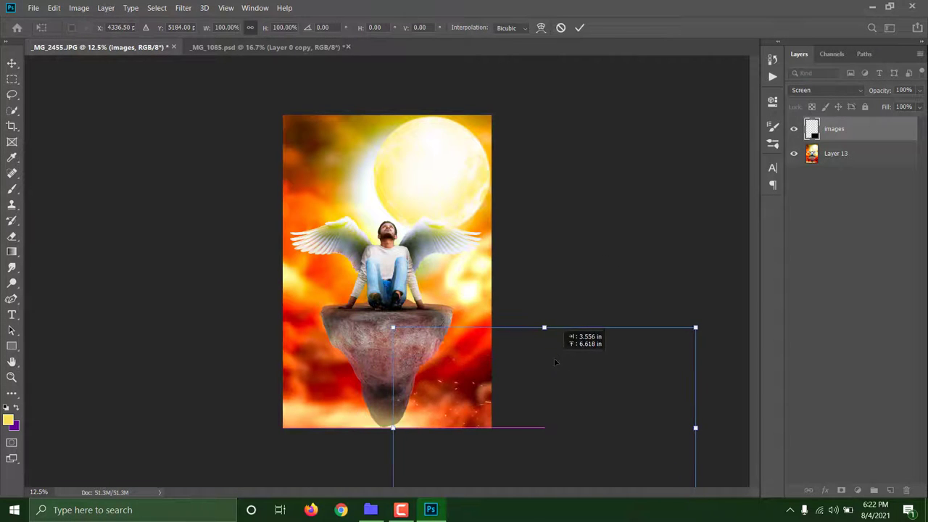
{"action": "key", "text": "Return"}
{"action": "right_click", "coordinate": [868, 137]}
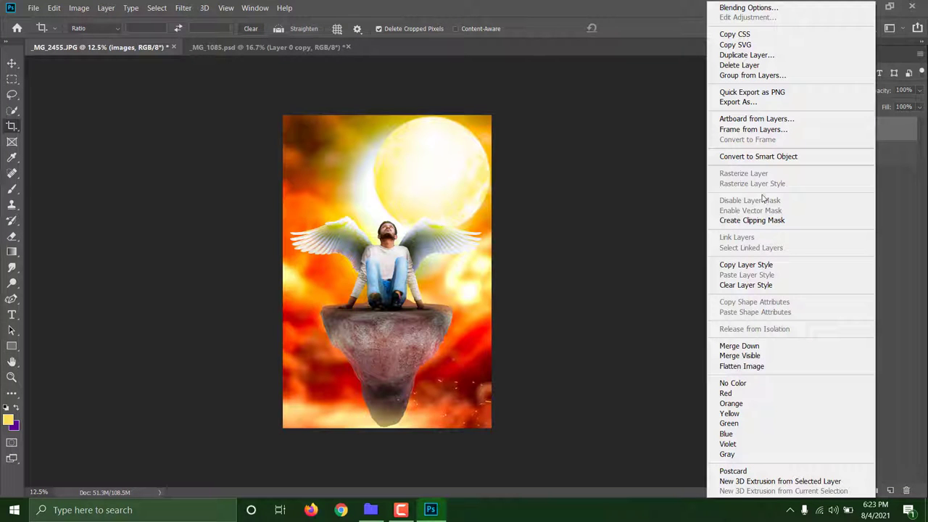
{"action": "left_click", "coordinate": [888, 129]}
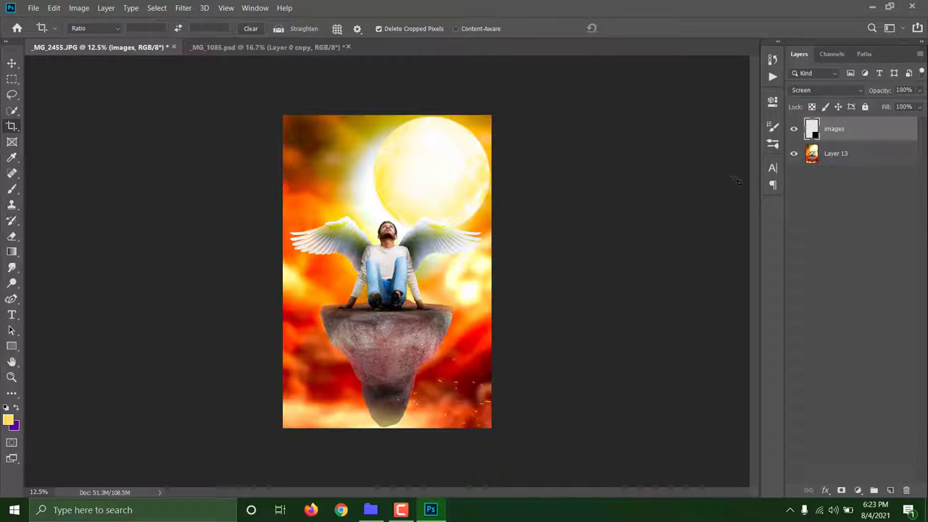
Step: Duplicate the sparks layer and enlarge the copy across the lower left
{"action": "key", "text": "ctrl+j"}
{"action": "key", "text": "ctrl+t"}
{"action": "left_click_drag", "start_coordinate": [612, 395], "coordinate": [185, 451]}
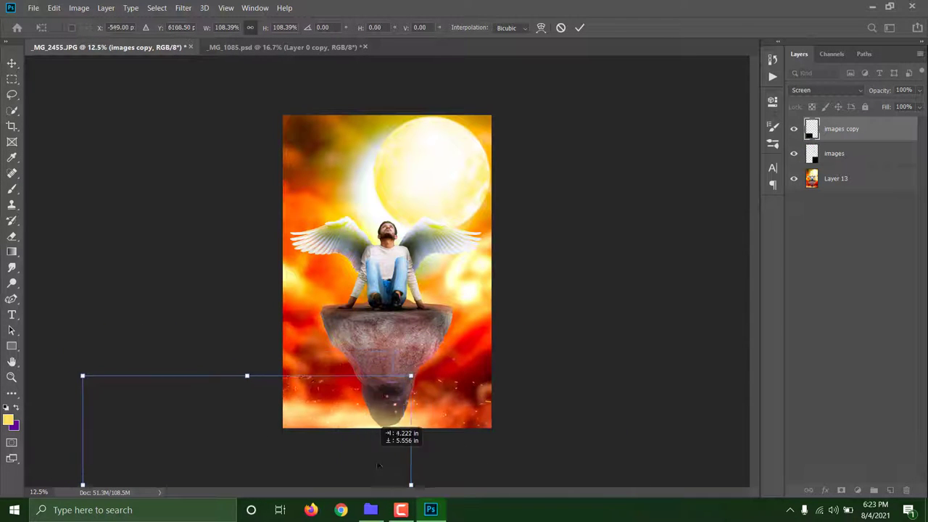
{"action": "left_click_drag", "start_coordinate": [366, 455], "coordinate": [427, 480]}
{"action": "key", "text": "c"}
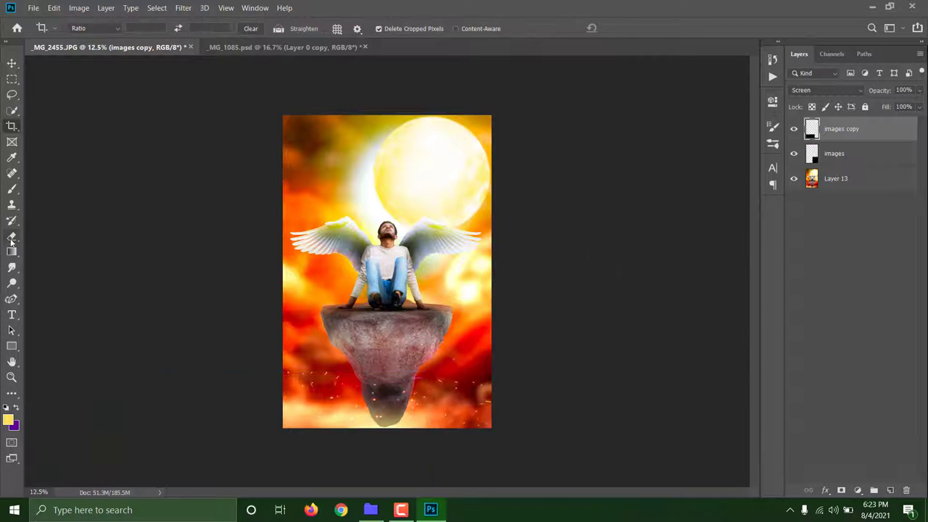
{"action": "left_click", "coordinate": [11, 239]}
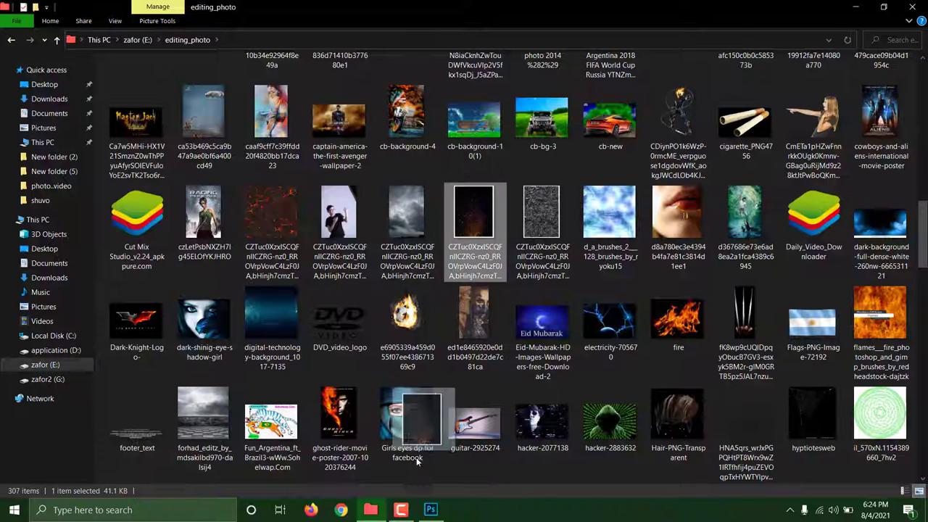
Step: Place a second particle image, mask it to a rectangle, rasterize it and apply the mask
{"action": "left_click_drag", "start_coordinate": [393, 435], "coordinate": [443, 370]}
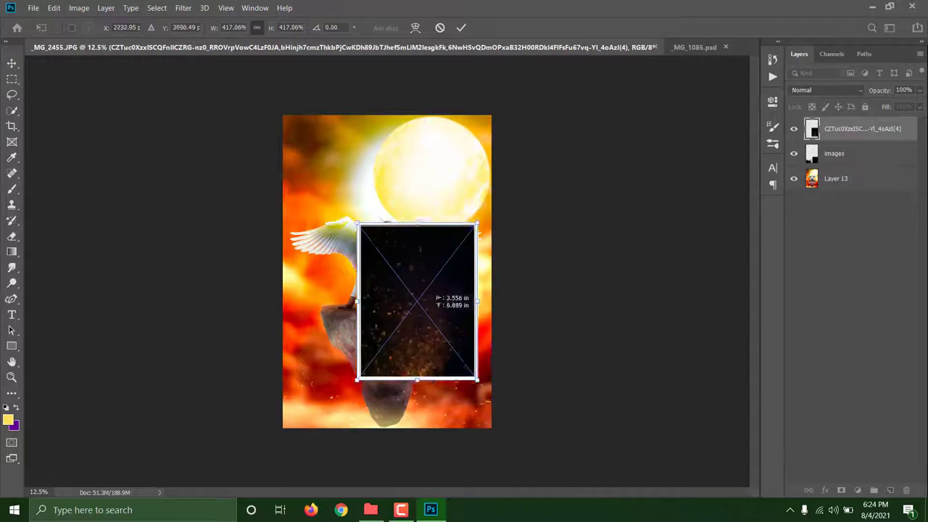
{"action": "key", "text": "Return"}
{"action": "key", "text": "m"}
{"action": "left_click_drag", "start_coordinate": [346, 221], "coordinate": [454, 366]}
{"action": "left_click", "coordinate": [840, 490]}
{"action": "right_click", "coordinate": [862, 131]}
{"action": "left_click", "coordinate": [777, 203]}
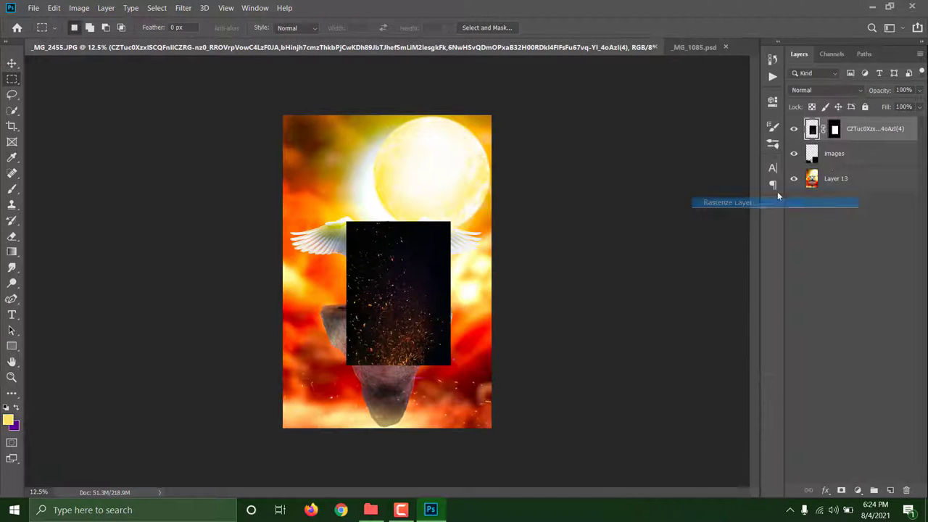
{"action": "right_click", "coordinate": [862, 131]}
{"action": "left_click", "coordinate": [753, 209]}
Step: Blend the particle layer in Screen mode and widen it to the canvas's left edge
{"action": "key", "text": "ctrl+t"}
{"action": "left_click_drag", "start_coordinate": [450, 292], "coordinate": [510, 293]}
{"action": "left_click", "coordinate": [579, 27]}
{"action": "left_click", "coordinate": [826, 90]}
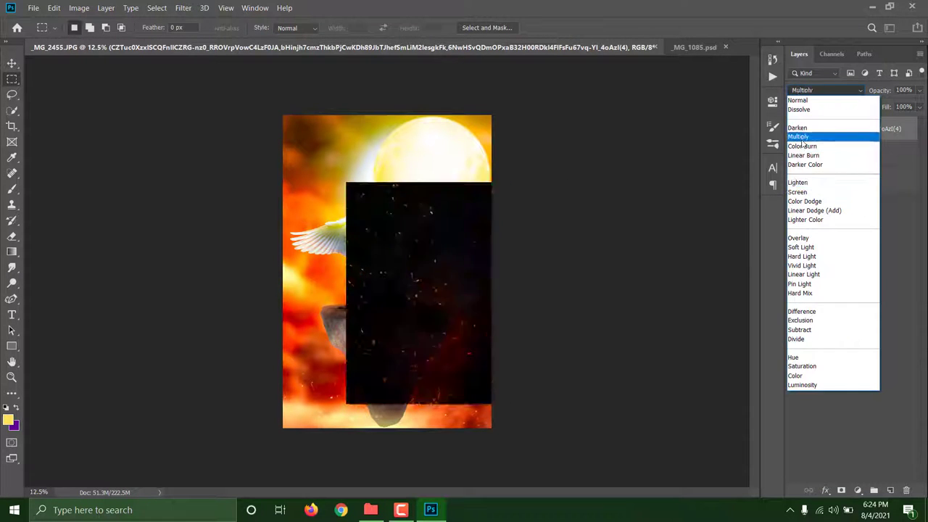
{"action": "left_click", "coordinate": [797, 191]}
{"action": "key", "text": "ctrl+t"}
{"action": "left_click_drag", "start_coordinate": [506, 292], "coordinate": [730, 290]}
{"action": "mouse_move", "coordinate": [544, 305]}
{"action": "left_mouse_down"}
{"action": "mouse_move", "coordinate": [481, 304]}
{"action": "mouse_move", "coordinate": [623, 330]}
{"action": "left_mouse_up"}
{"action": "left_click", "coordinate": [579, 27]}
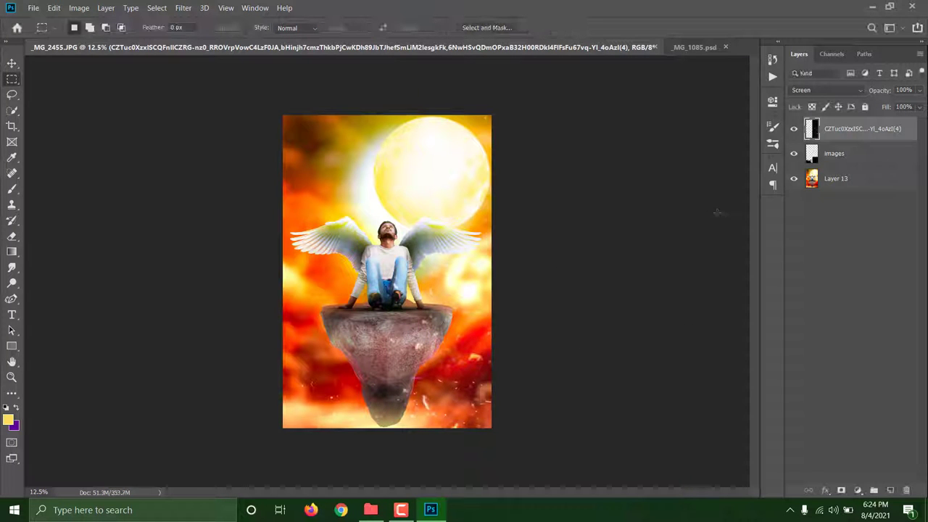
Step: Scale the particle overlay to about 106% over the canvas and erase it off the rock
{"action": "key", "text": "e"}
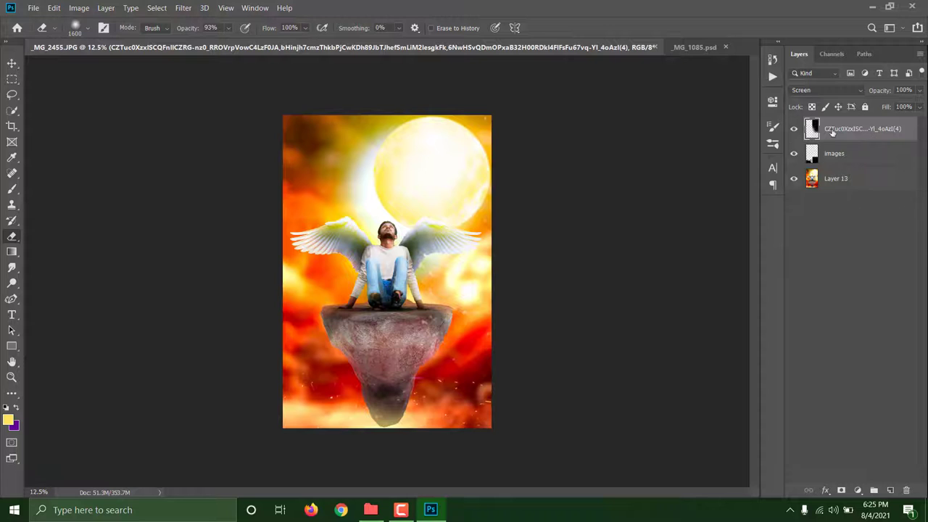
{"action": "key", "text": "ctrl+t"}
{"action": "mouse_move", "coordinate": [372, 298]}
{"action": "left_mouse_down"}
{"action": "mouse_move", "coordinate": [340, 330]}
{"action": "mouse_move", "coordinate": [347, 348]}
{"action": "left_mouse_up"}
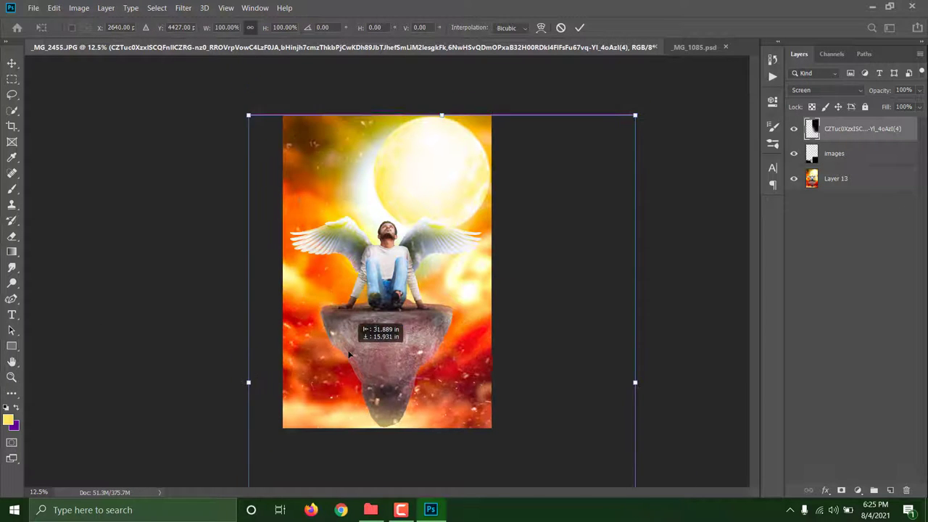
{"action": "left_click_drag", "start_coordinate": [633, 379], "coordinate": [655, 382]}
{"action": "left_click", "coordinate": [579, 27]}
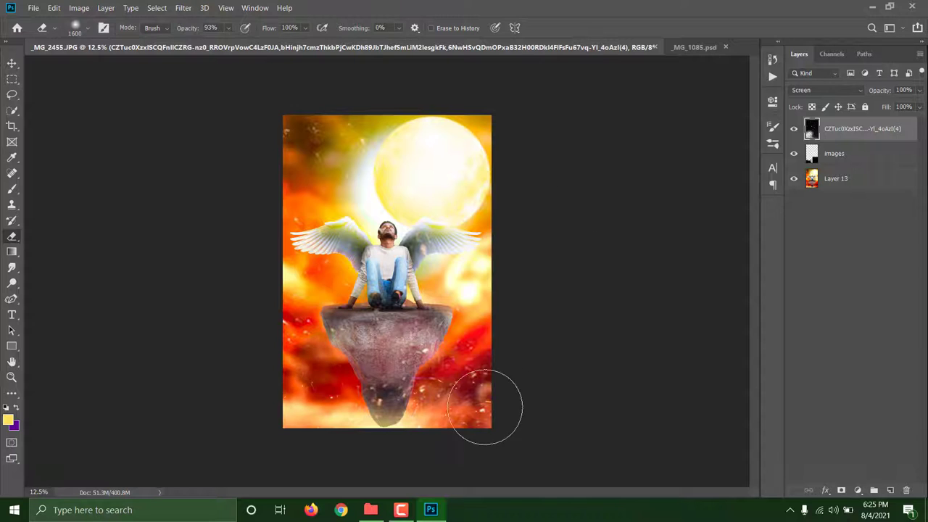
{"action": "left_click_drag", "start_coordinate": [488, 410], "coordinate": [404, 391]}
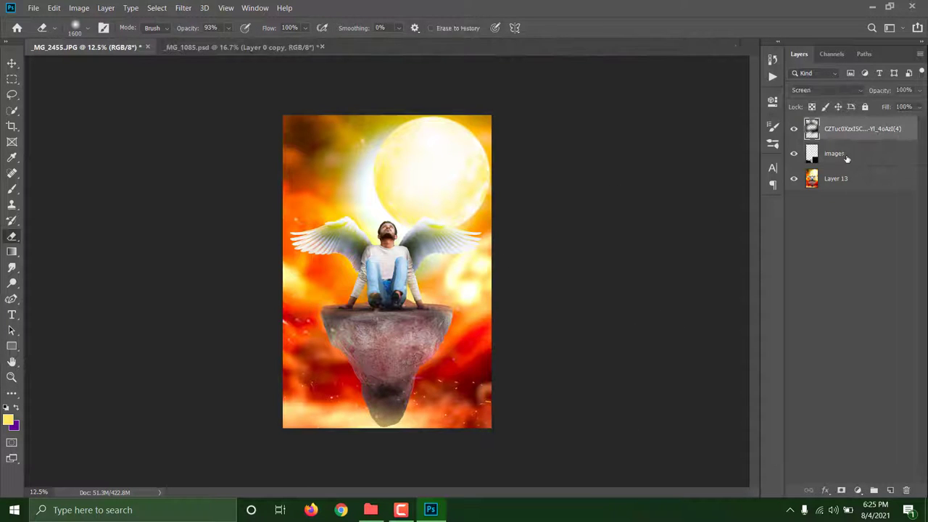
Step: Merge all layers, duplicate the result, and shift the green and blue primary hues fully down in Camera Raw
{"action": "key", "text": "ctrl+e"}
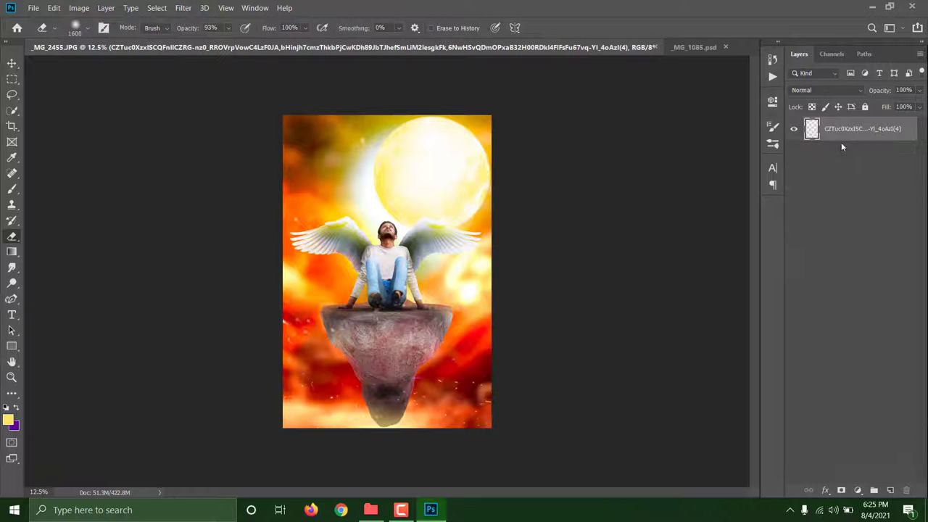
{"action": "key", "text": "ctrl+j"}
{"action": "left_click", "coordinate": [187, 7]}
{"action": "left_click", "coordinate": [206, 76]}
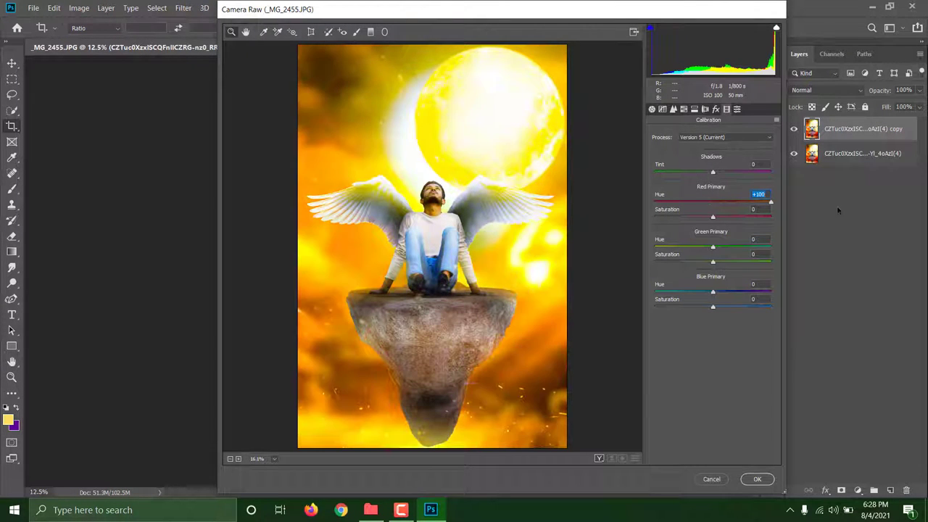
{"action": "left_click_drag", "start_coordinate": [712, 247], "coordinate": [637, 247]}
{"action": "left_click_drag", "start_coordinate": [712, 291], "coordinate": [637, 277]}
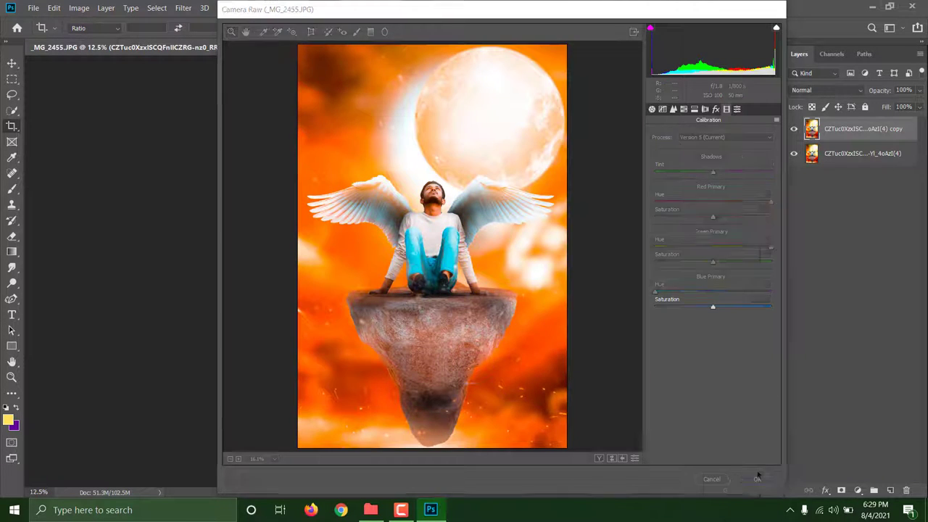
{"action": "key", "text": "Return"}
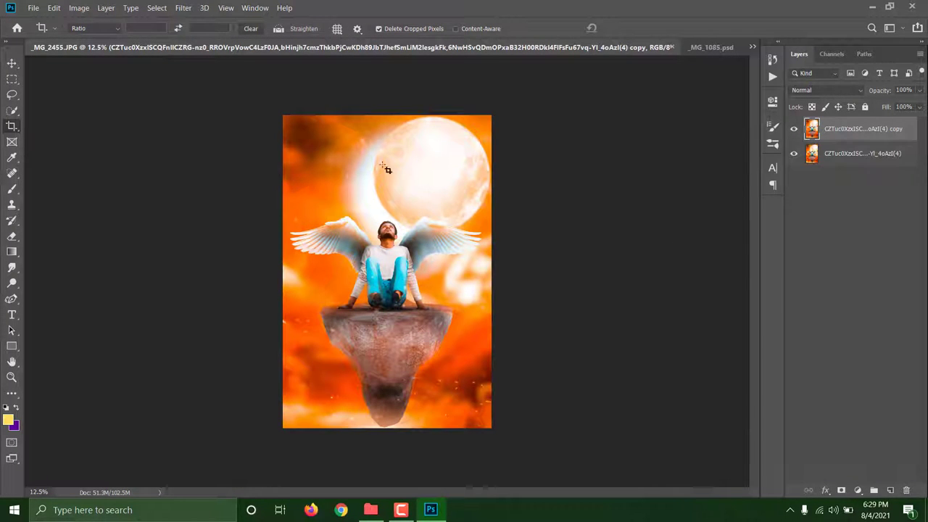
Step: Add a slight Post Crop Vignetting in Camera Raw's Effects panel
{"action": "left_click", "coordinate": [183, 8]}
{"action": "left_click", "coordinate": [217, 73]}
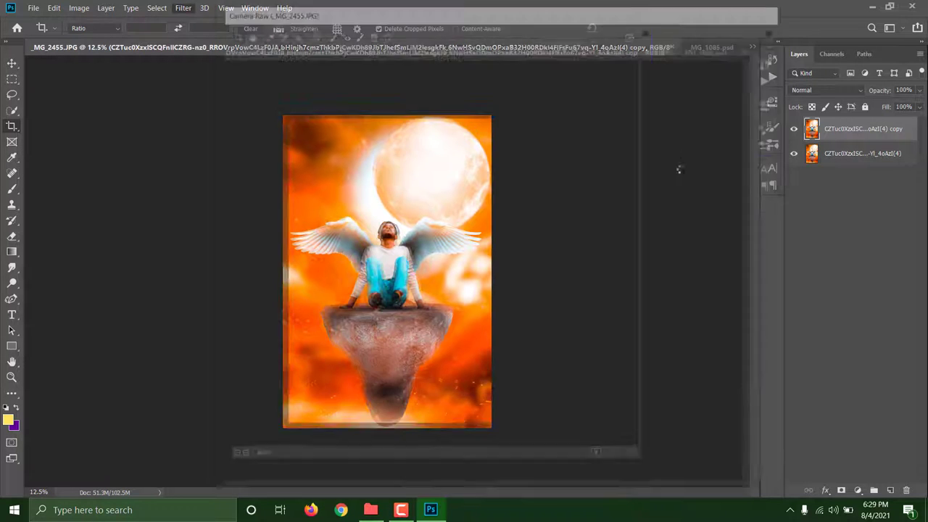
{"action": "left_click", "coordinate": [715, 108]}
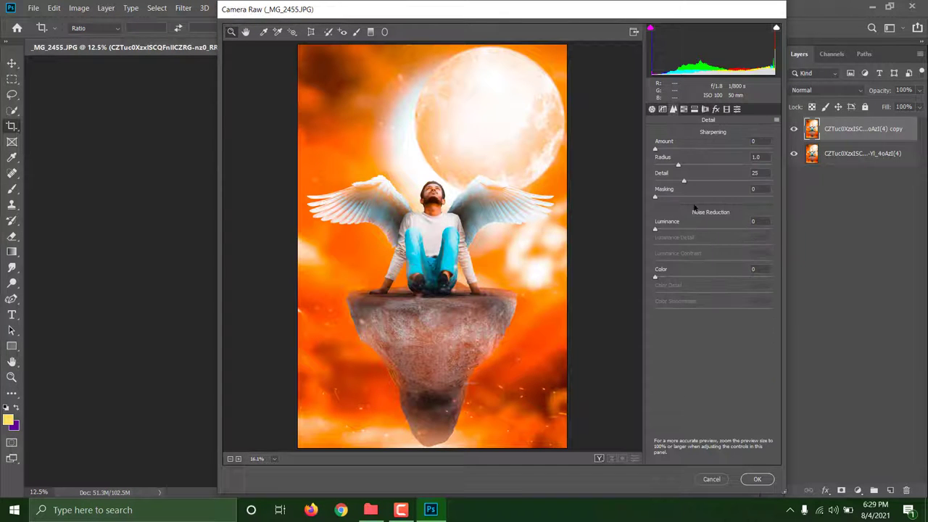
{"action": "mouse_move", "coordinate": [666, 230]}
{"action": "left_mouse_down"}
{"action": "mouse_move", "coordinate": [630, 241]}
{"action": "mouse_move", "coordinate": [705, 240]}
{"action": "mouse_move", "coordinate": [685, 239]}
{"action": "left_mouse_up"}
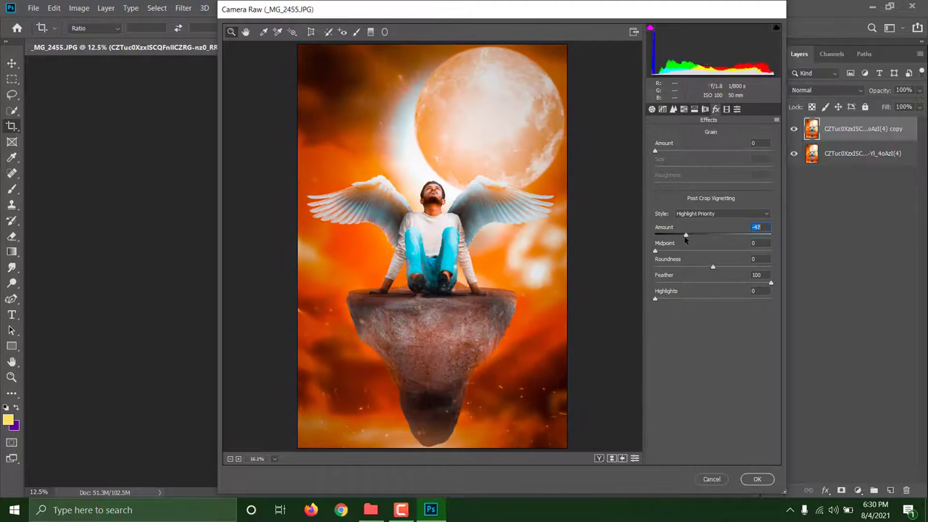
{"action": "left_click", "coordinate": [756, 479]}
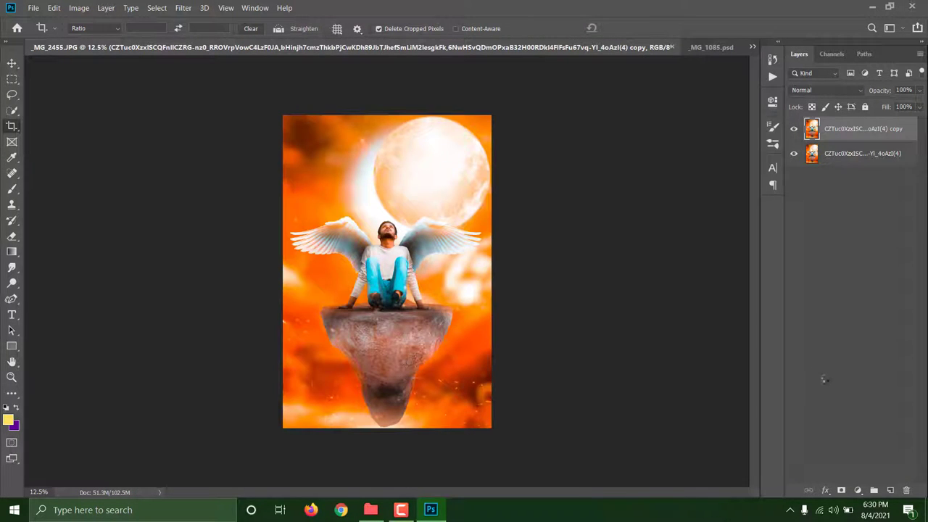
Step: Add a Curves layer and raise the RGB curve to lift shadows and brighten midtones
{"action": "left_click", "coordinate": [858, 489]}
{"action": "left_click", "coordinate": [844, 346]}
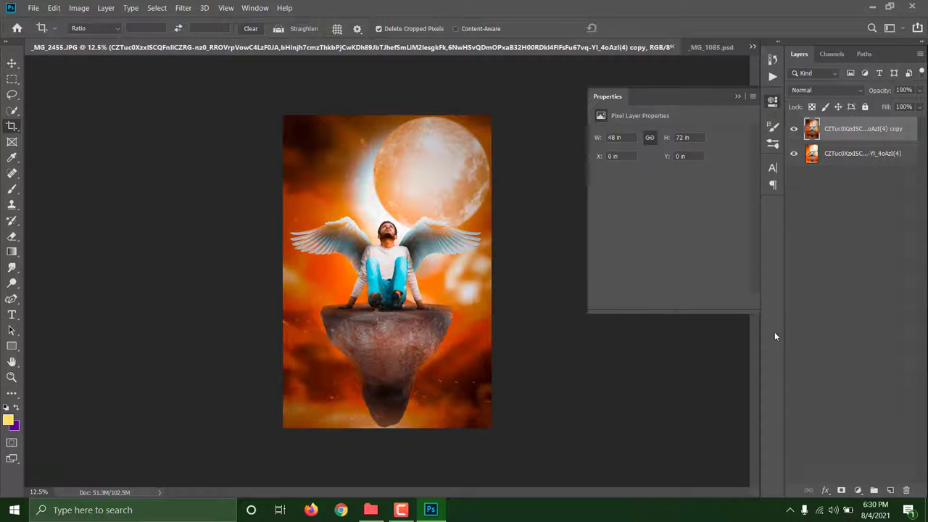
{"action": "left_click_drag", "start_coordinate": [622, 262], "coordinate": [621, 257]}
{"action": "mouse_move", "coordinate": [650, 239]}
{"action": "left_mouse_down"}
{"action": "mouse_move", "coordinate": [650, 253]}
{"action": "mouse_move", "coordinate": [621, 265]}
{"action": "left_mouse_up"}
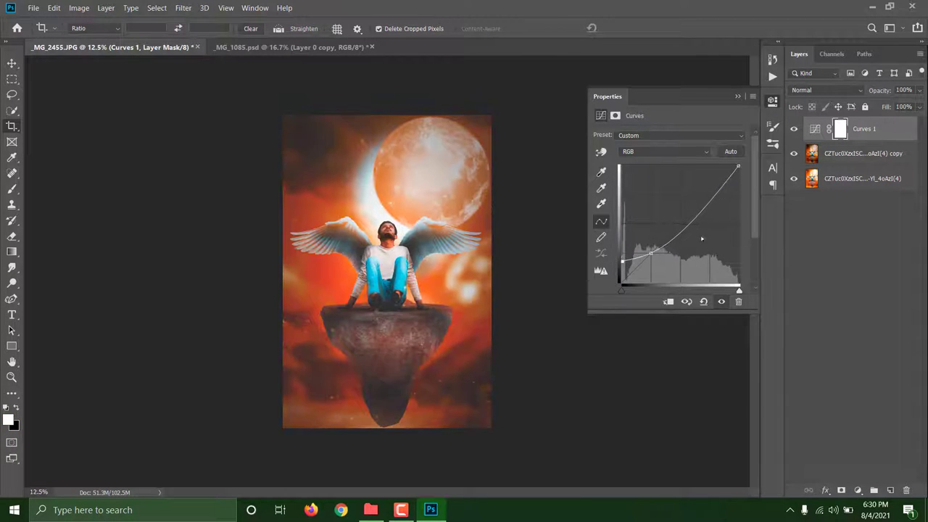
{"action": "left_click_drag", "start_coordinate": [677, 232], "coordinate": [679, 223]}
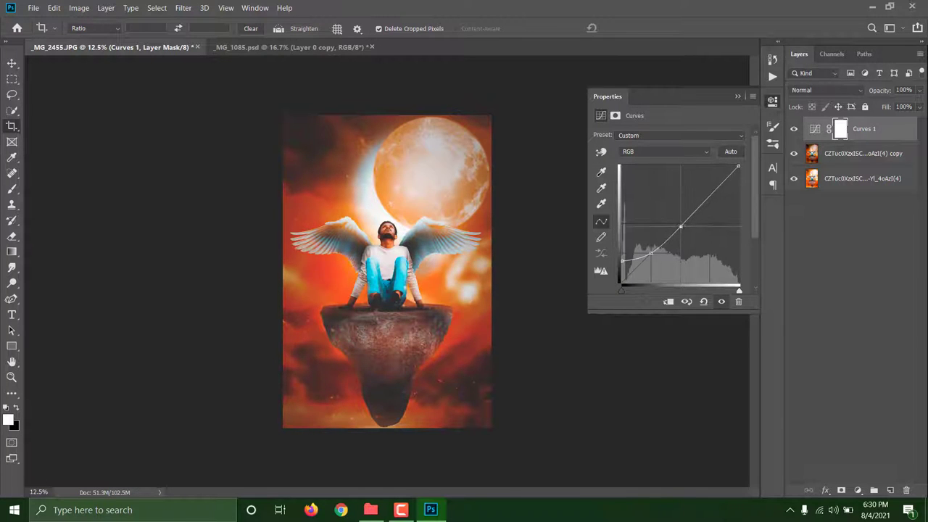
{"action": "left_click", "coordinate": [792, 129]}
Step: Lower the Blue curve in the darker tones and highlights for a warmer look
{"action": "left_click", "coordinate": [663, 151]}
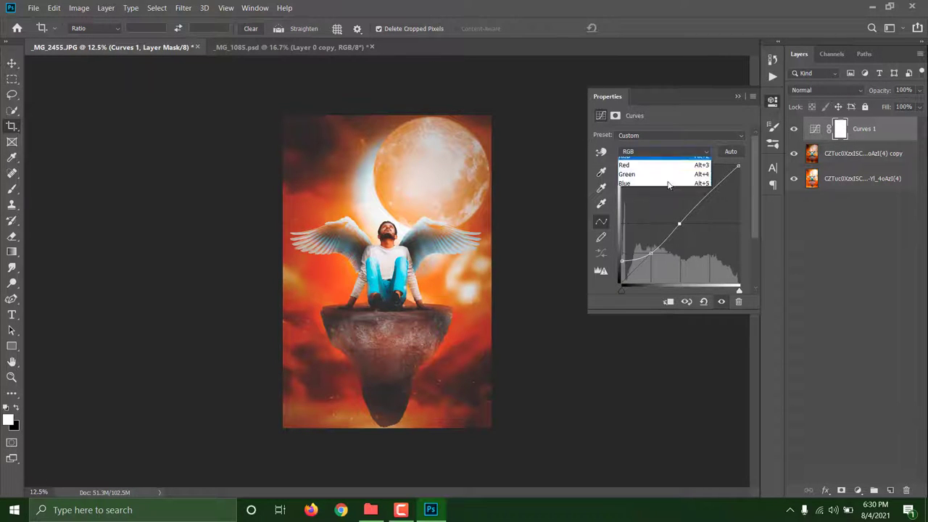
{"action": "left_click", "coordinate": [637, 184]}
{"action": "left_click_drag", "start_coordinate": [650, 252], "coordinate": [652, 255]}
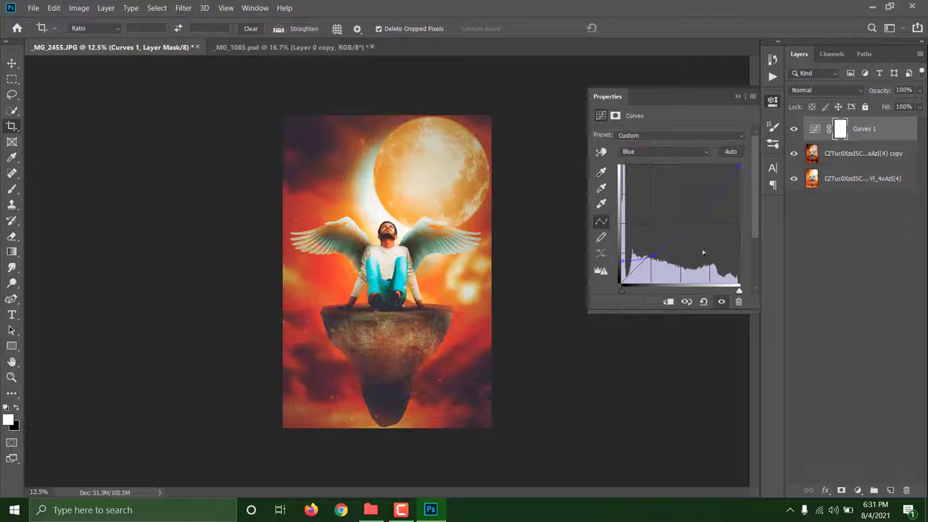
{"action": "left_click_drag", "start_coordinate": [738, 167], "coordinate": [741, 212]}
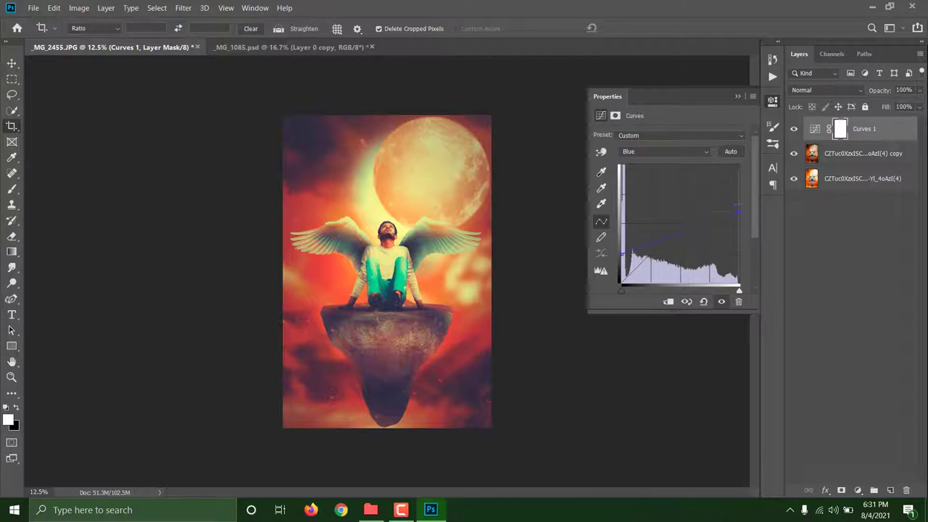
{"action": "mouse_move", "coordinate": [738, 214]}
{"action": "left_mouse_down"}
{"action": "mouse_move", "coordinate": [739, 230]}
{"action": "mouse_move", "coordinate": [739, 219]}
{"action": "left_mouse_up"}
{"action": "left_click_drag", "start_coordinate": [652, 250], "coordinate": [655, 259]}
Step: Warm the Red curve slightly and merge the curves into the image layer
{"action": "left_click", "coordinate": [666, 151]}
{"action": "left_click_drag", "start_coordinate": [738, 166], "coordinate": [712, 167]}
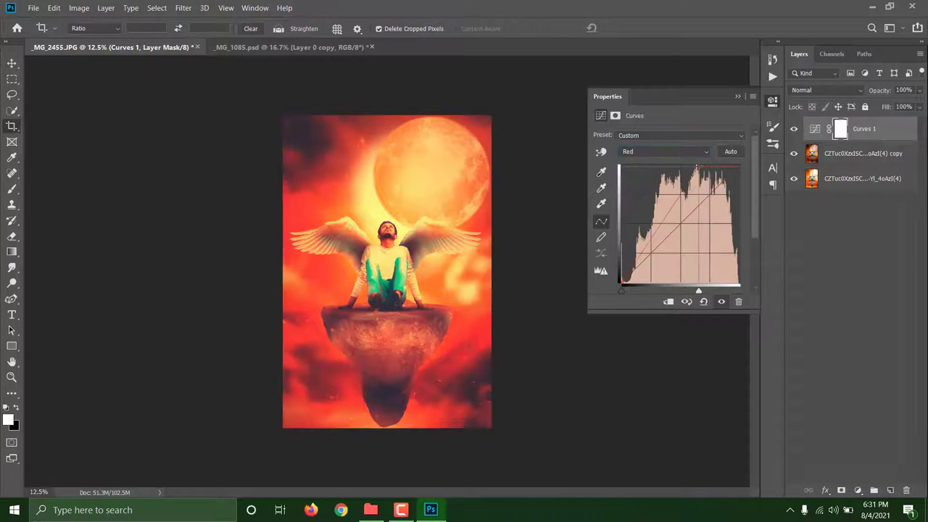
{"action": "key", "text": "ctrl+z"}
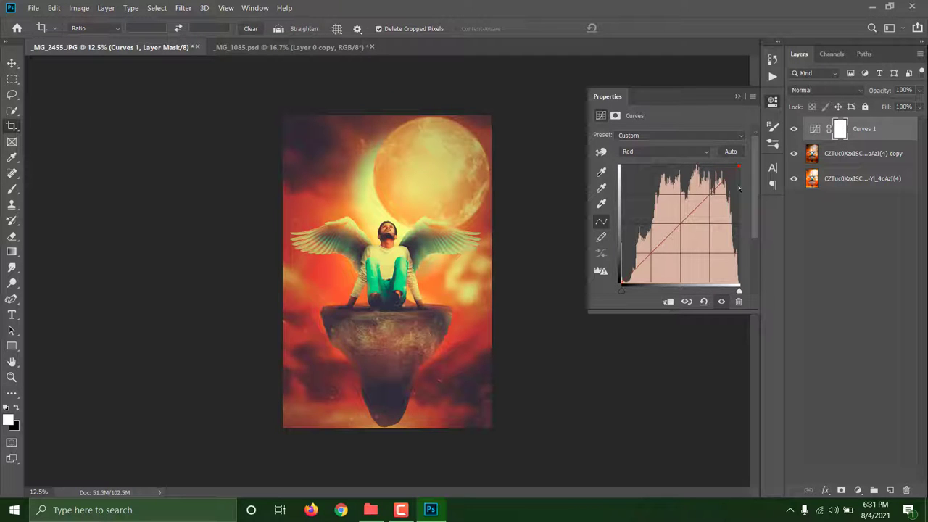
{"action": "left_click_drag", "start_coordinate": [667, 237], "coordinate": [718, 199]}
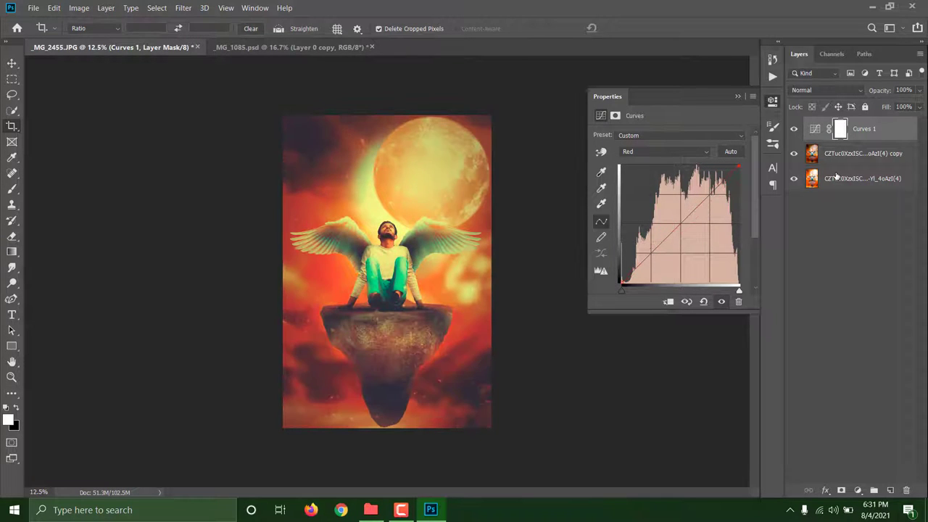
{"action": "key", "text": "ctrl+e"}
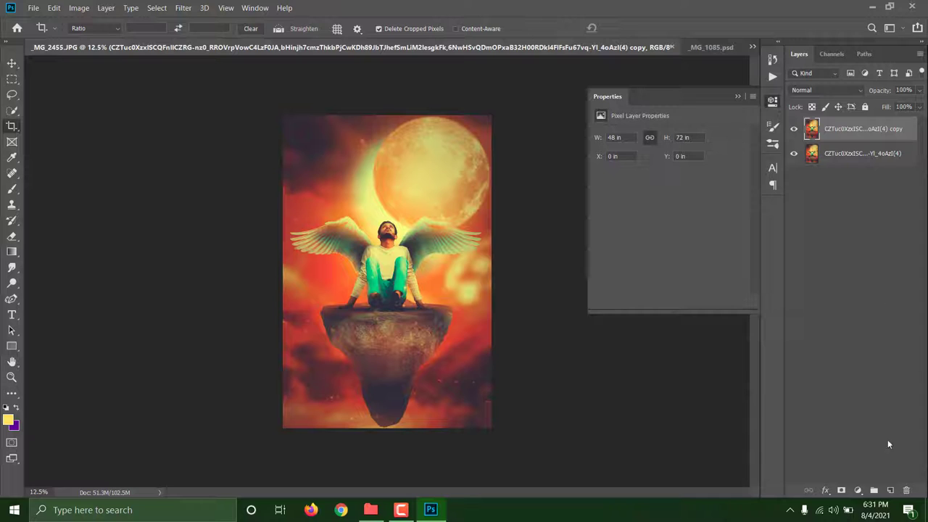
Step: Apply a Color Lookup with Soft_Warming.look and merge it into the image
{"action": "left_click", "coordinate": [857, 490]}
{"action": "left_click", "coordinate": [869, 418]}
{"action": "left_click", "coordinate": [700, 137]}
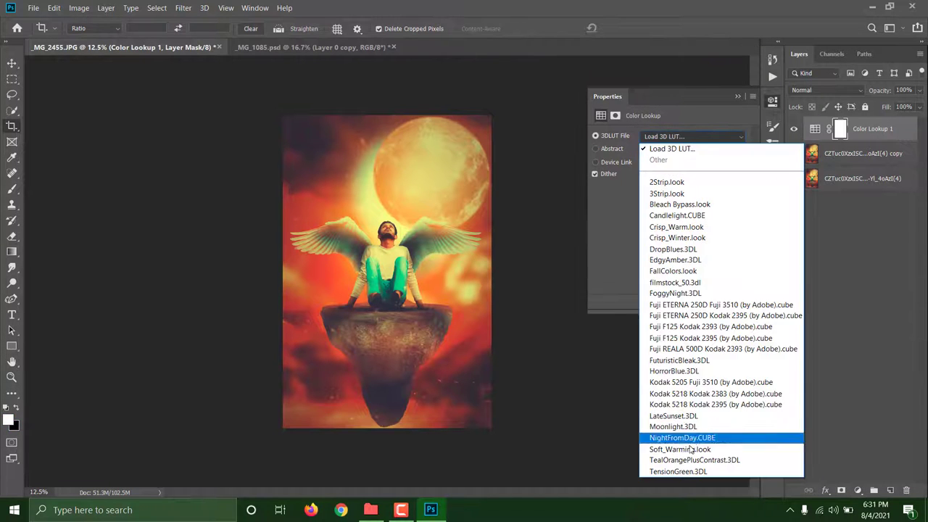
{"action": "left_click", "coordinate": [691, 449]}
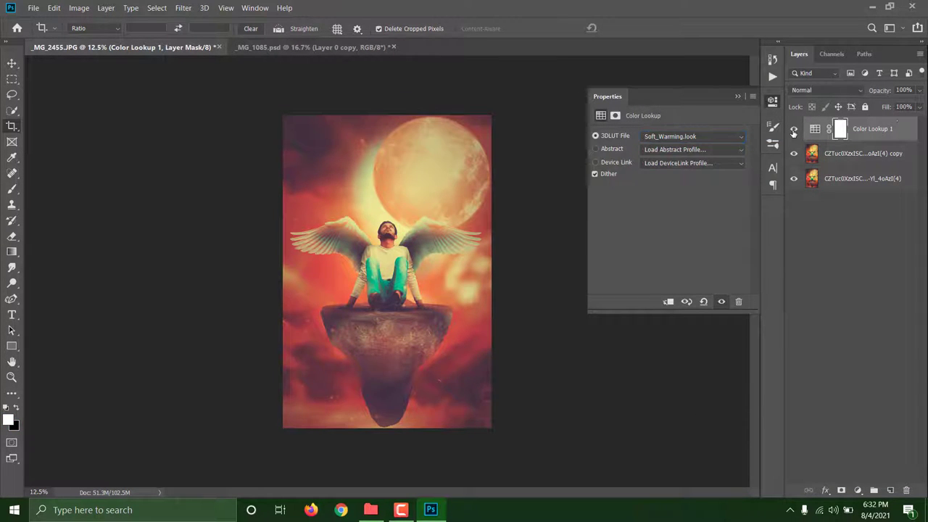
{"action": "key", "text": "ctrl+e"}
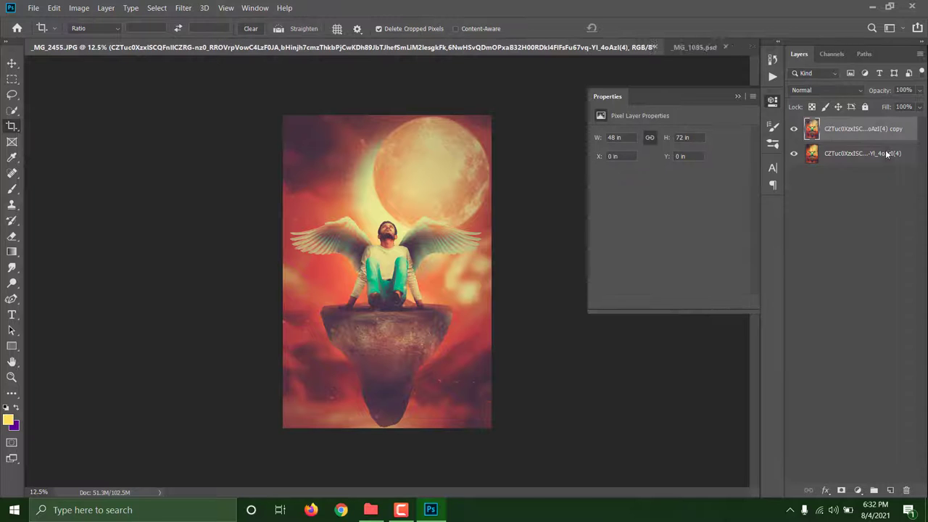
Step: Add a Color Balance with midtones +10, +15, -17 and select all layers
{"action": "left_click", "coordinate": [857, 490]}
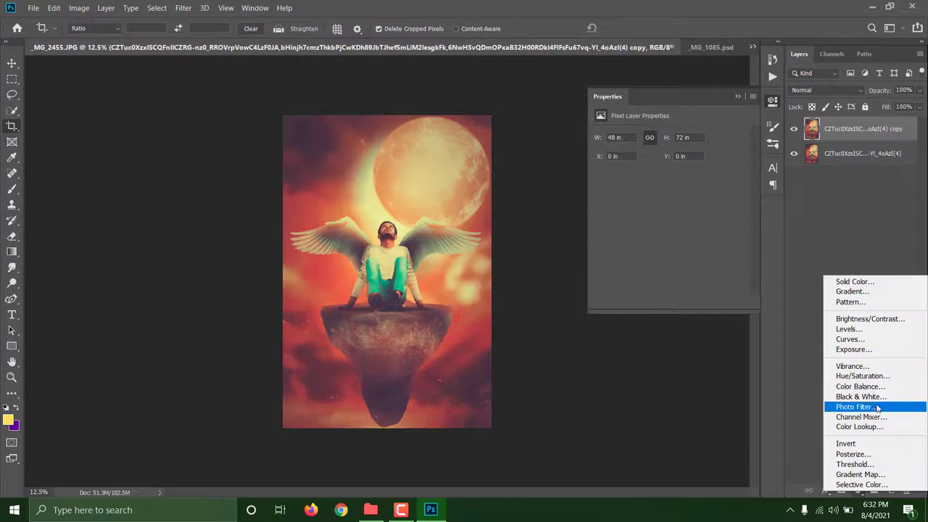
{"action": "left_click", "coordinate": [880, 386]}
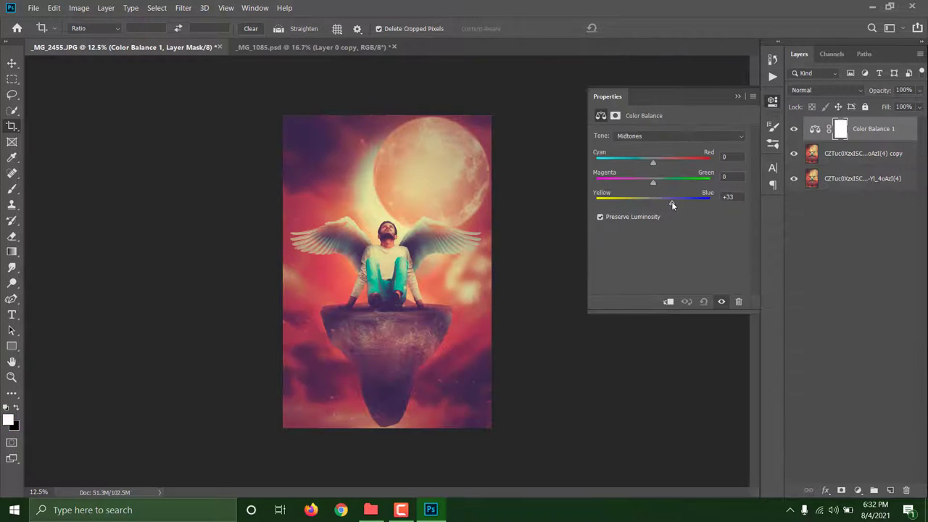
{"action": "left_click_drag", "start_coordinate": [671, 201], "coordinate": [652, 200]}
{"action": "mouse_move", "coordinate": [660, 162]}
{"action": "left_mouse_down"}
{"action": "mouse_move", "coordinate": [662, 183]}
{"action": "mouse_move", "coordinate": [642, 204]}
{"action": "left_mouse_up"}
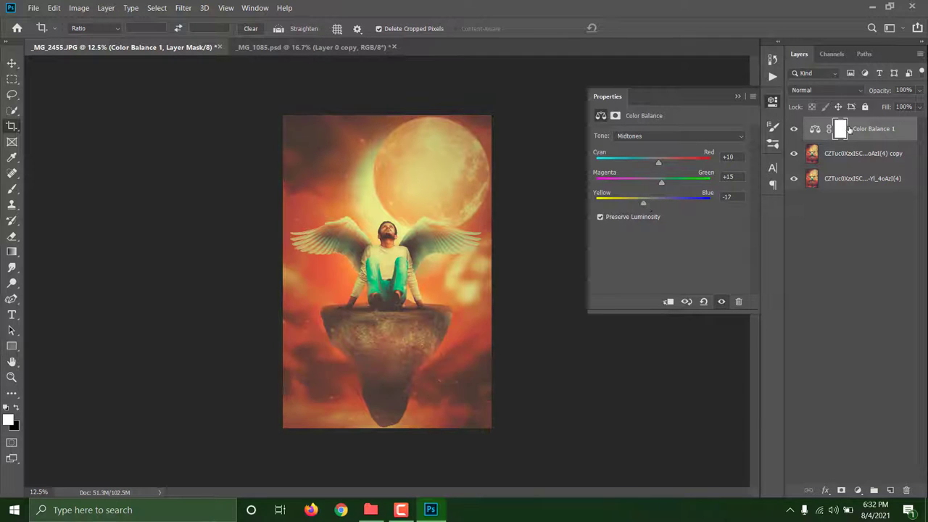
{"action": "left_click", "coordinate": [794, 129]}
{"action": "left_click", "coordinate": [848, 178], "text": "shift"}
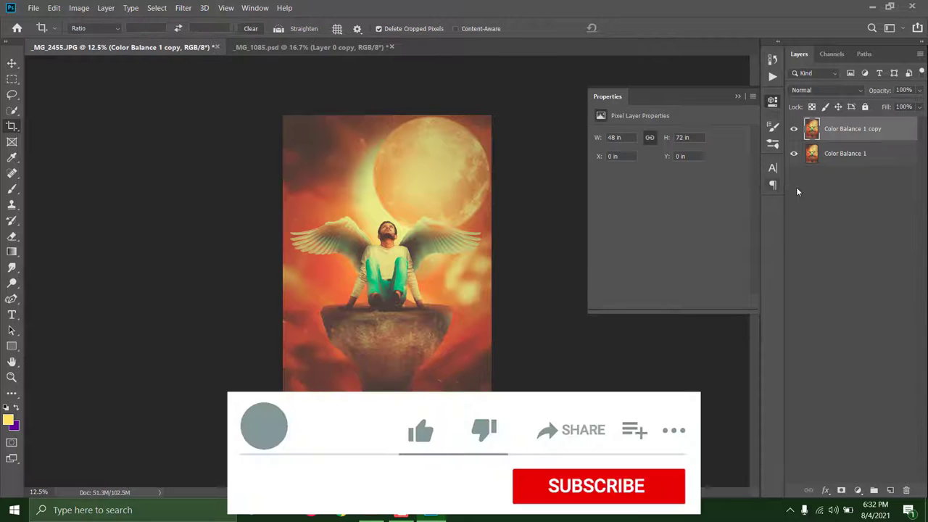
Step: Set Camera Raw Clarity to +100 and apply it to a duplicate image layer
{"action": "left_click", "coordinate": [213, 75]}
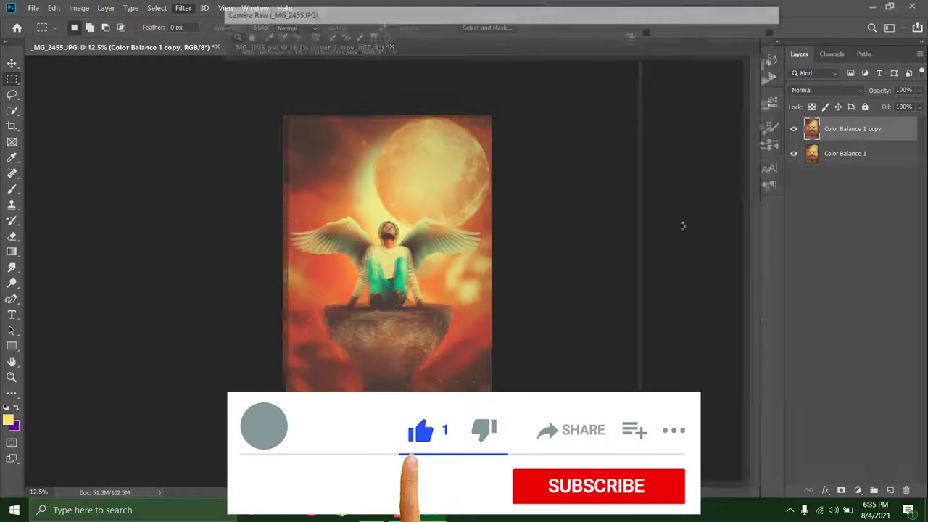
{"action": "left_click_drag", "start_coordinate": [728, 336], "coordinate": [819, 335]}
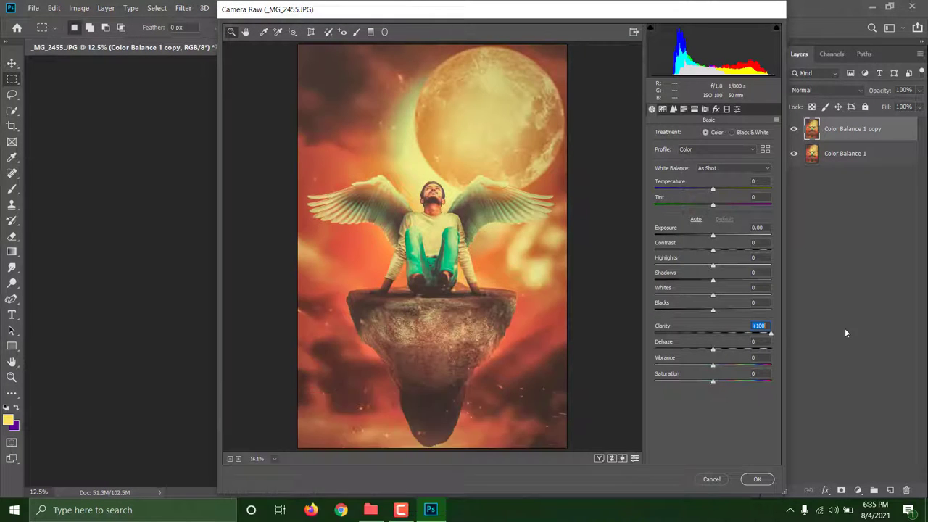
{"action": "left_click", "coordinate": [767, 481]}
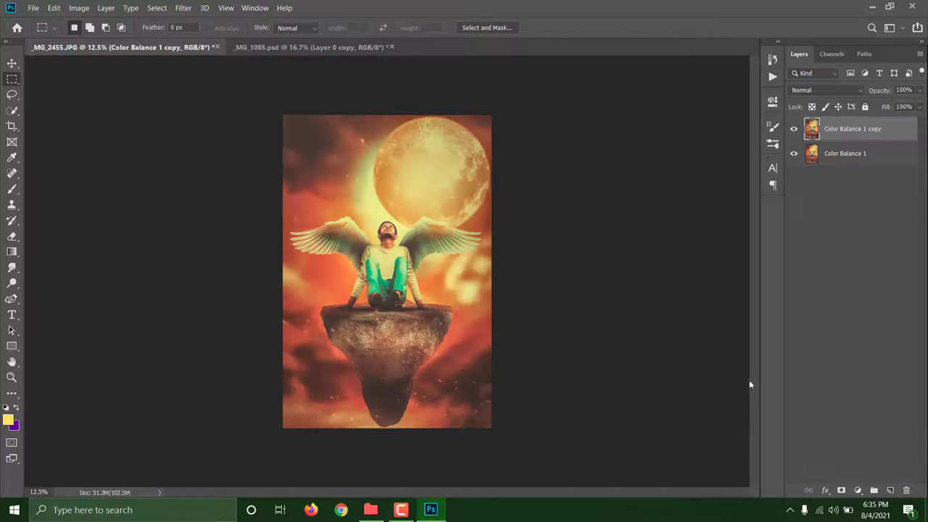
{"action": "key", "text": "ctrl+j"}
{"action": "left_click", "coordinate": [183, 8]}
{"action": "left_click", "coordinate": [217, 90]}
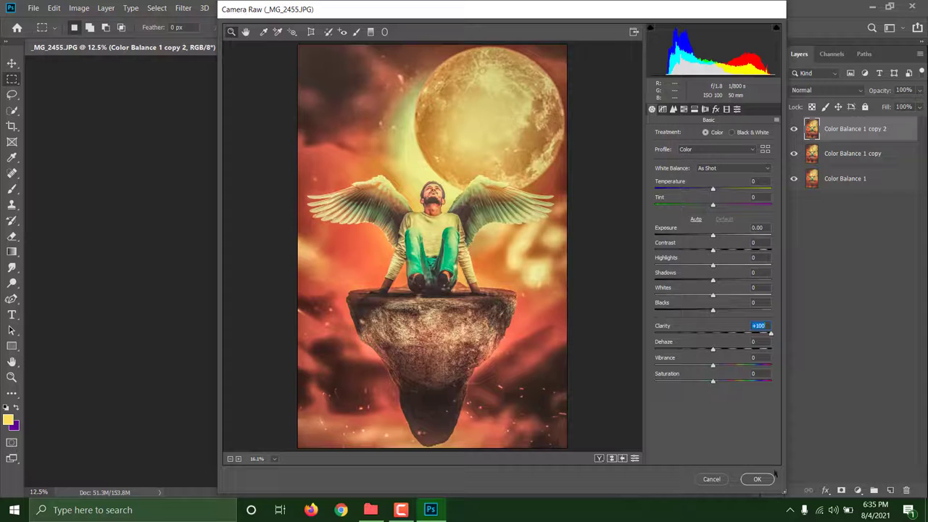
{"action": "left_click", "coordinate": [770, 477]}
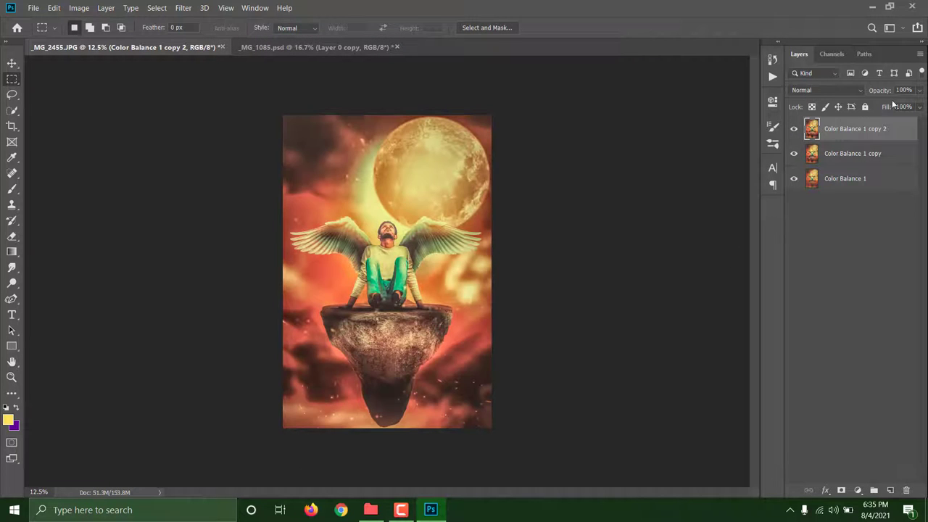
Step: Set the sharpened copy to 50% opacity and merge it down
{"action": "type", "text": "50"}
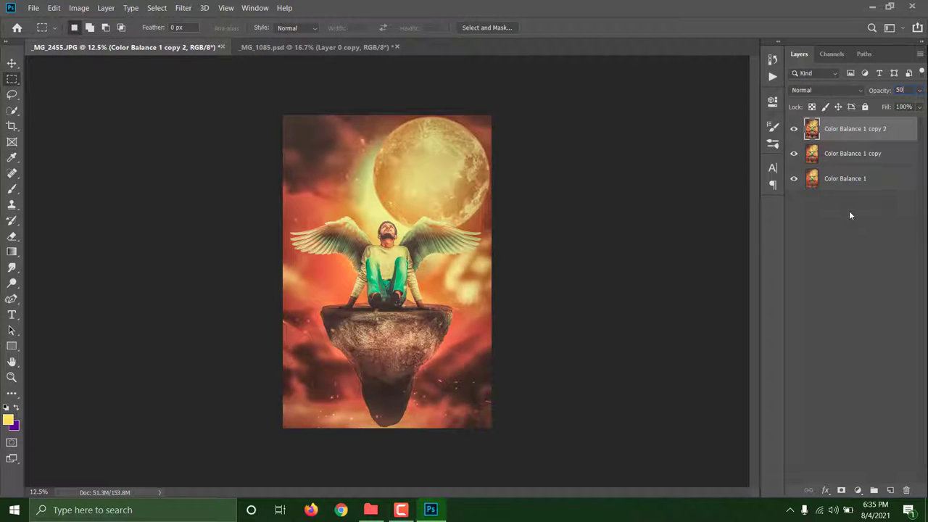
{"action": "left_click", "coordinate": [841, 155]}
{"action": "key", "text": "Delete"}
{"action": "left_click", "coordinate": [795, 130]}
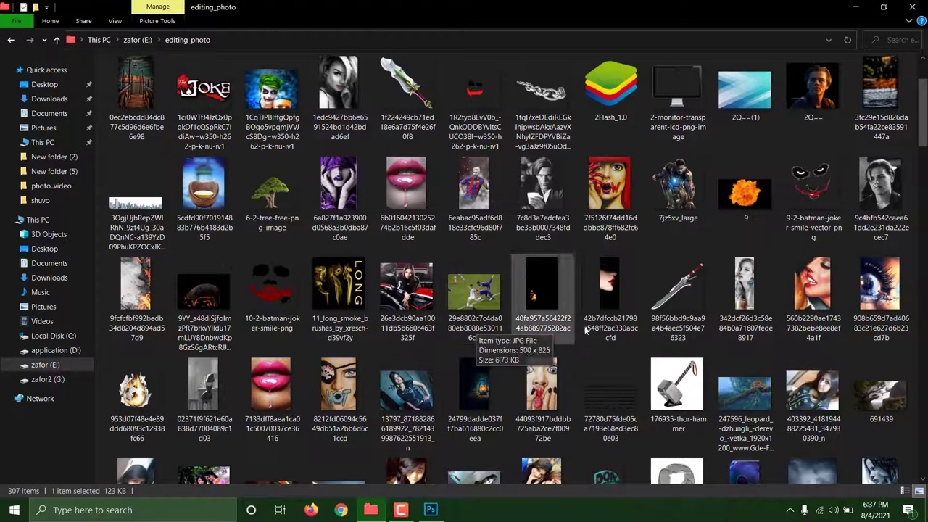
Step: Place the sword angled across the man's lap, rotated and shrunk to fit the figure
{"action": "mouse_move", "coordinate": [689, 304]}
{"action": "left_mouse_down"}
{"action": "mouse_move", "coordinate": [667, 352]}
{"action": "mouse_move", "coordinate": [425, 359]}
{"action": "left_mouse_up"}
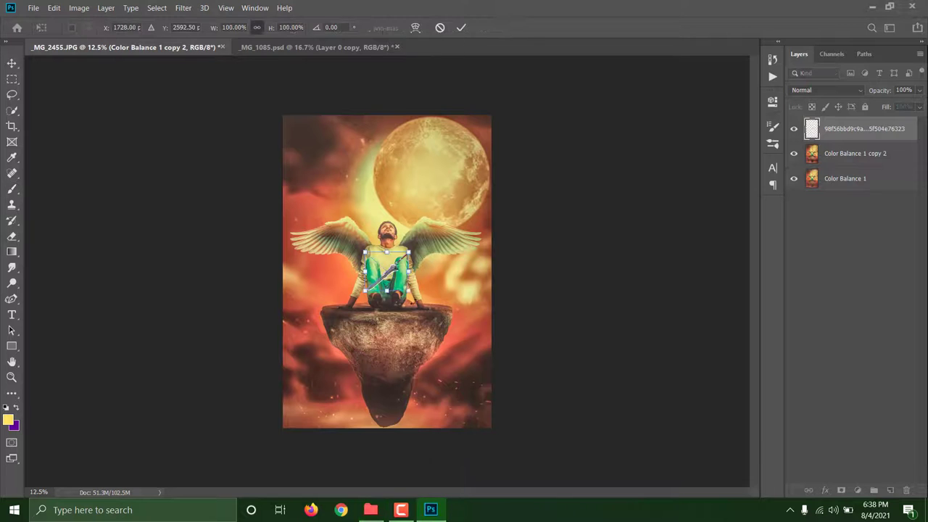
{"action": "left_click_drag", "start_coordinate": [490, 363], "coordinate": [435, 196]}
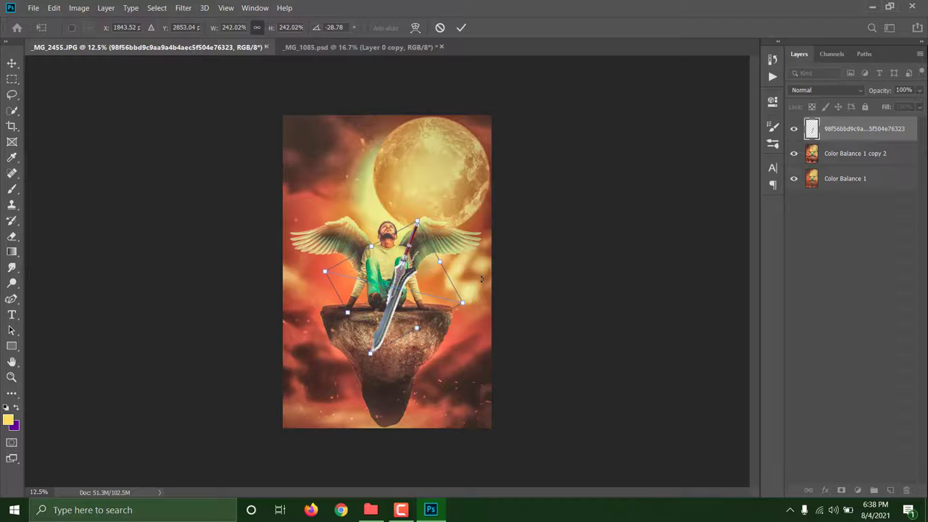
{"action": "key", "text": "ctrl+plus"}
{"action": "key", "text": "ctrl+plus"}
{"action": "left_click_drag", "start_coordinate": [352, 435], "coordinate": [369, 389]}
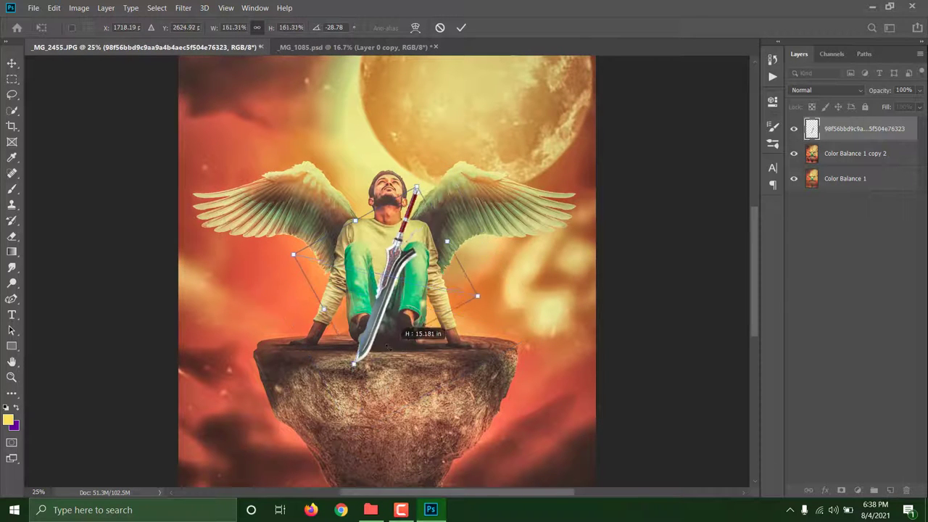
{"action": "left_click_drag", "start_coordinate": [413, 338], "coordinate": [418, 328]}
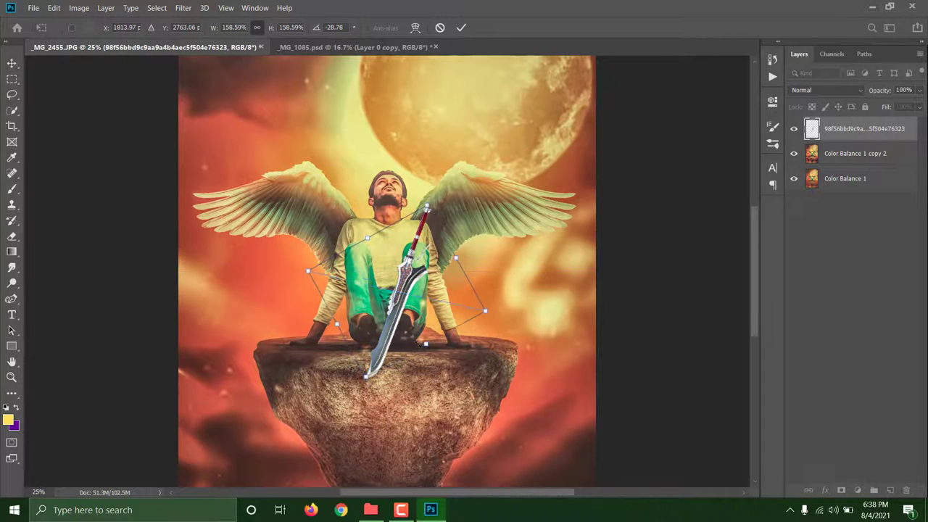
{"action": "left_click_drag", "start_coordinate": [495, 312], "coordinate": [474, 316]}
{"action": "key", "text": "Return"}
{"action": "key", "text": "b"}
{"action": "key", "text": "ctrl+minus"}
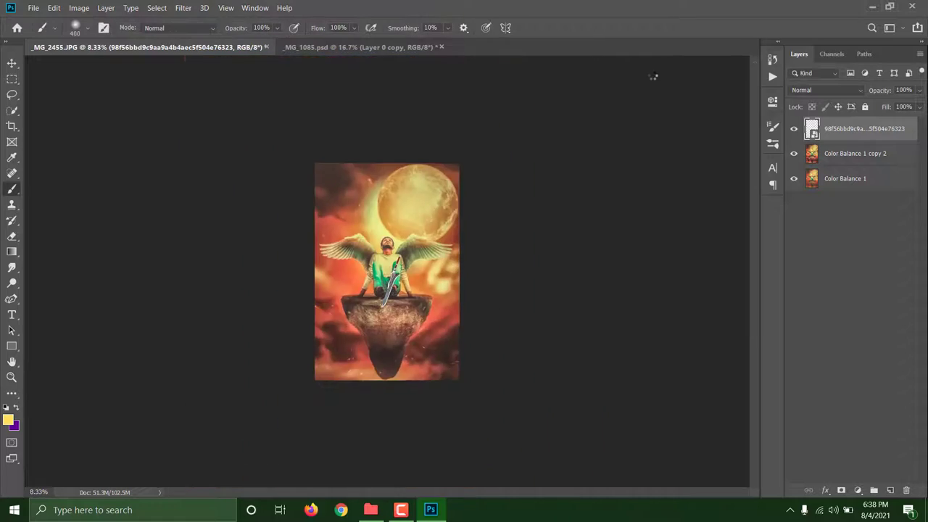
{"action": "key", "text": "ctrl+plus"}
{"action": "key", "text": "ctrl+plus"}
Step: Rasterize the sword layer and set a harder eraser tip to remove its tip
{"action": "right_click", "coordinate": [881, 129]}
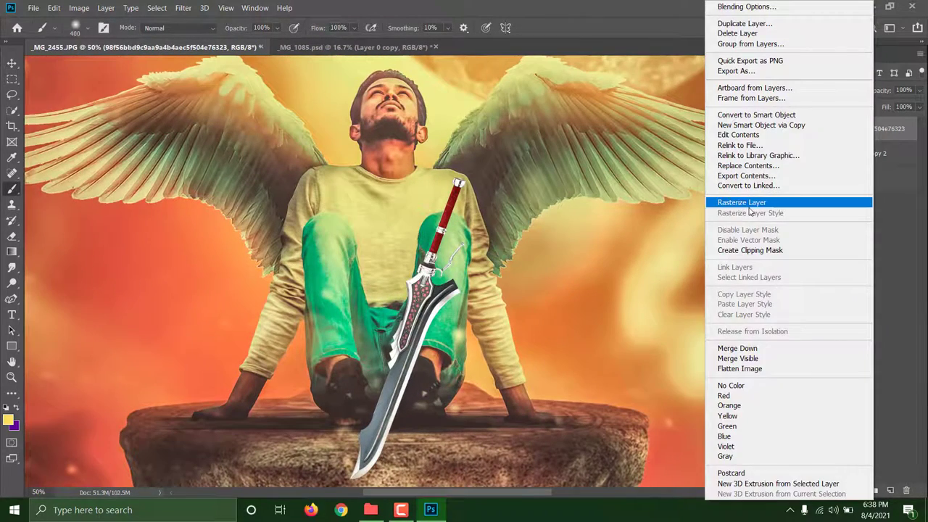
{"action": "left_click", "coordinate": [790, 206]}
{"action": "scroll", "coordinate": [563, 267], "scroll_direction": "down", "scroll_amount": 3}
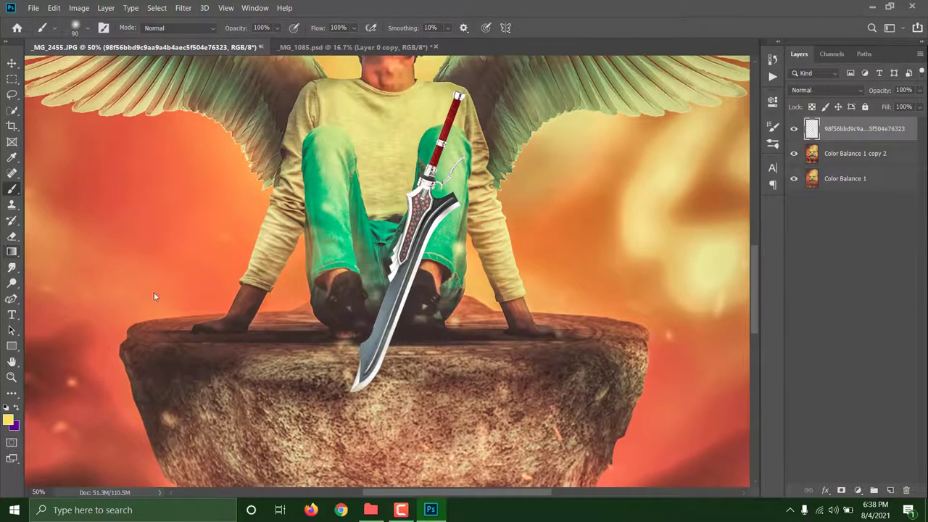
{"action": "key", "text": "e"}
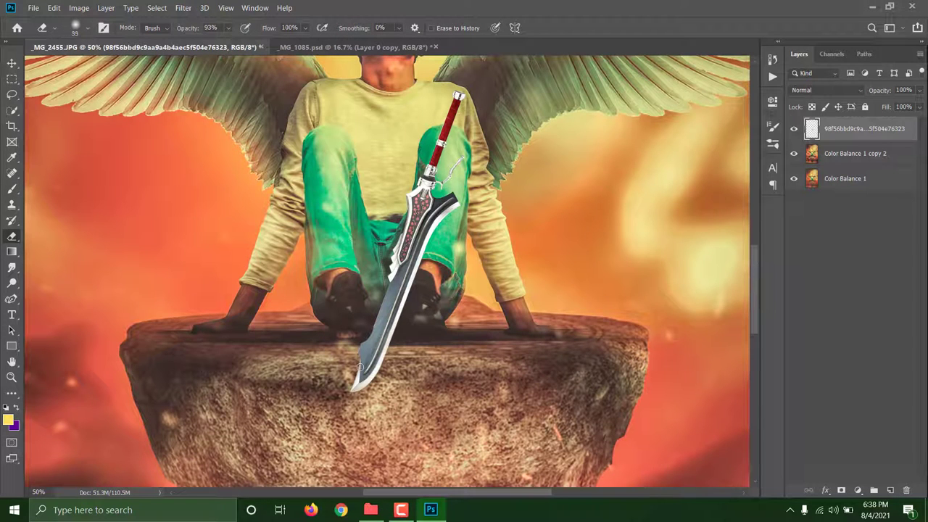
{"action": "left_click", "coordinate": [87, 28]}
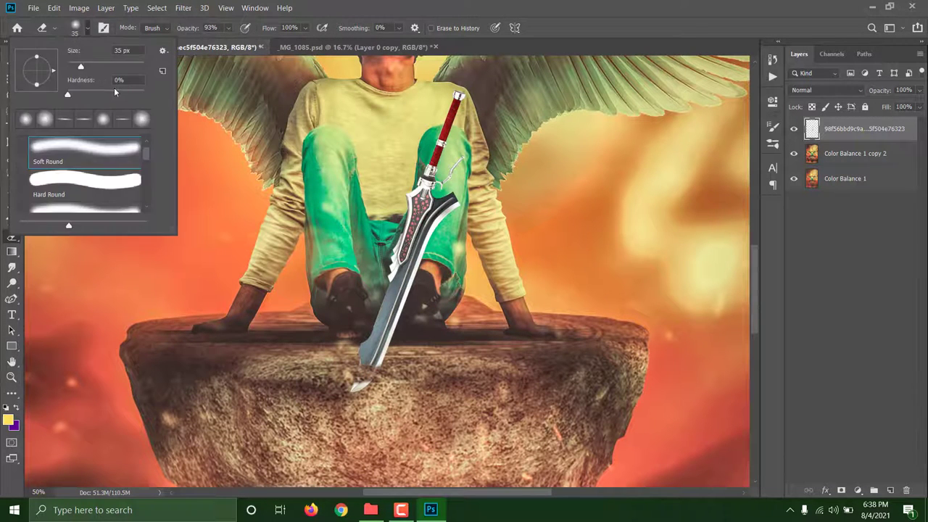
{"action": "left_click_drag", "start_coordinate": [113, 87], "coordinate": [166, 87]}
{"action": "key", "text": "Return"}
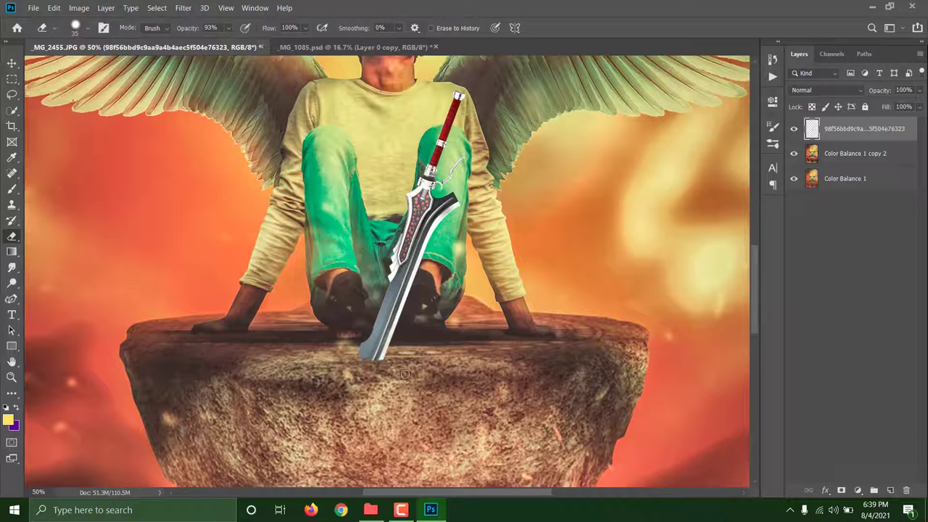
{"action": "scroll", "coordinate": [603, 336], "scroll_direction": "down", "scroll_amount": 3}
{"action": "scroll", "coordinate": [603, 336], "scroll_direction": "up", "scroll_amount": 1}
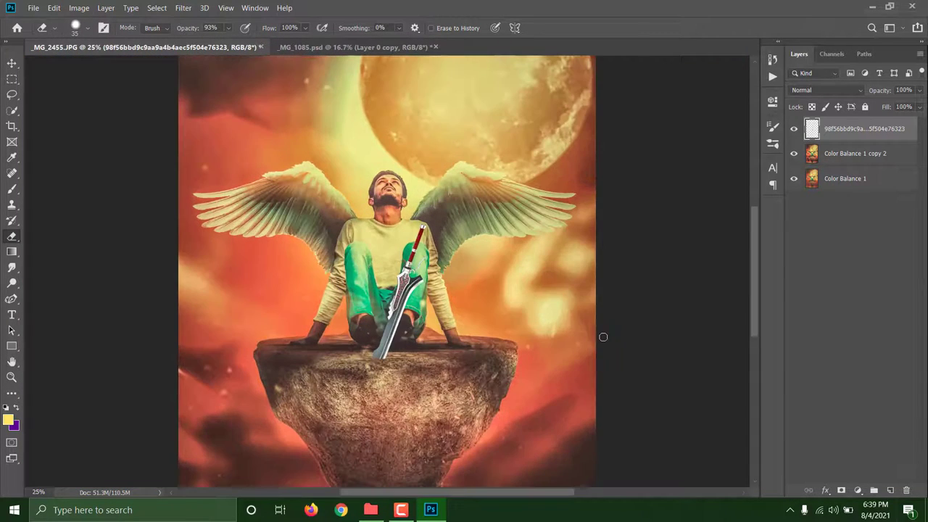
{"action": "left_click", "coordinate": [858, 491]}
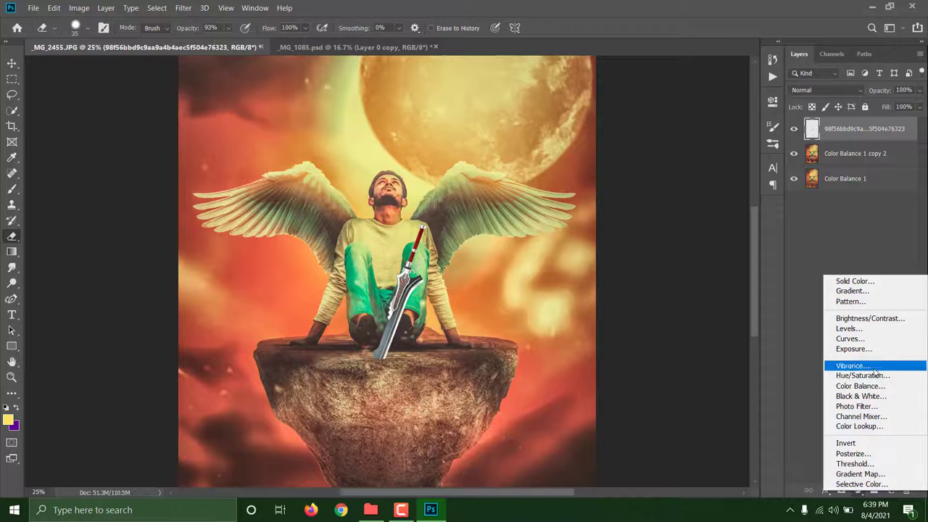
Step: Try a Levels adjustment clipped to the sword, then discard it
{"action": "left_click", "coordinate": [882, 328]}
{"action": "left_click_drag", "start_coordinate": [742, 223], "coordinate": [742, 223]}
{"action": "key", "text": "ctrl+alt+g"}
{"action": "left_click_drag", "start_coordinate": [675, 223], "coordinate": [711, 223]}
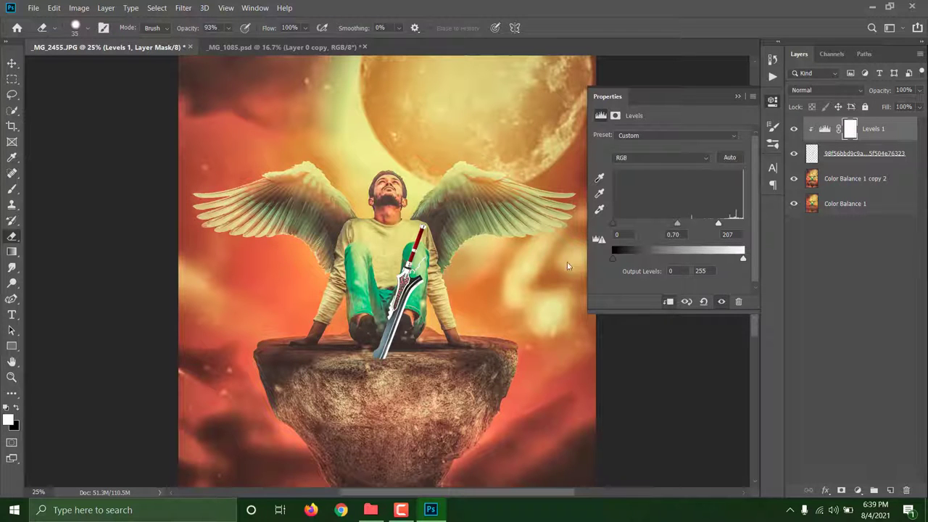
{"action": "left_click_drag", "start_coordinate": [742, 258], "coordinate": [739, 250]}
{"action": "key", "text": "Delete"}
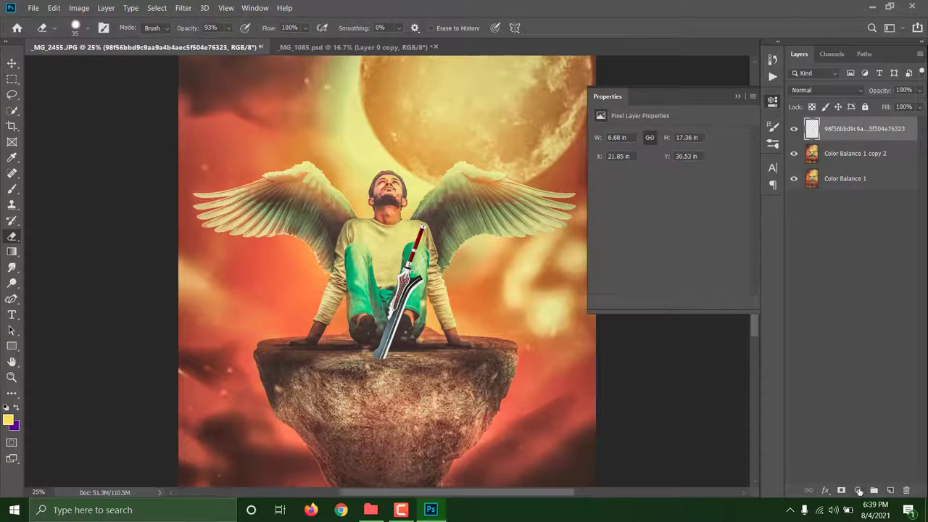
Step: Add a Curves adjustment and darken the midtones on the RGB curve
{"action": "left_click", "coordinate": [857, 489]}
{"action": "left_click", "coordinate": [852, 335]}
{"action": "left_click", "coordinate": [663, 151]}
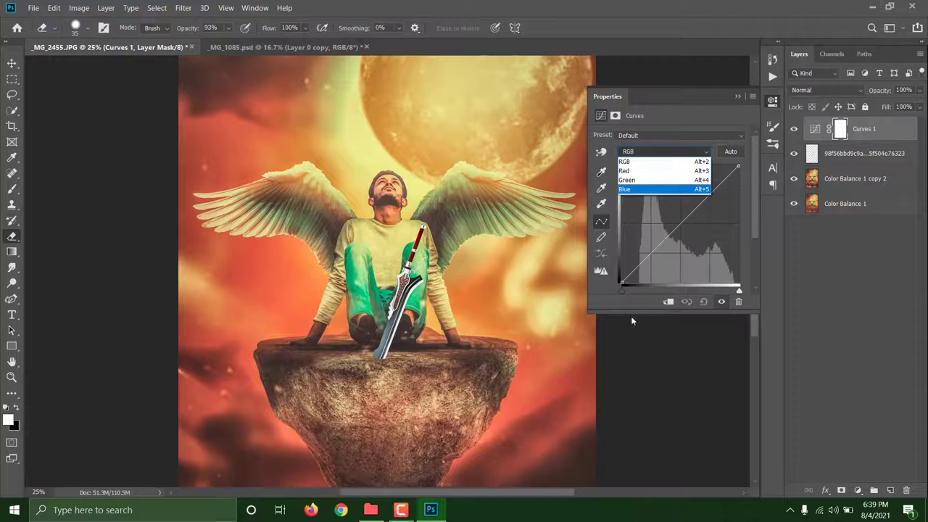
{"action": "left_click", "coordinate": [628, 161]}
{"action": "left_click", "coordinate": [663, 152]}
{"action": "left_click", "coordinate": [627, 161]}
{"action": "left_click_drag", "start_coordinate": [628, 269], "coordinate": [632, 246]}
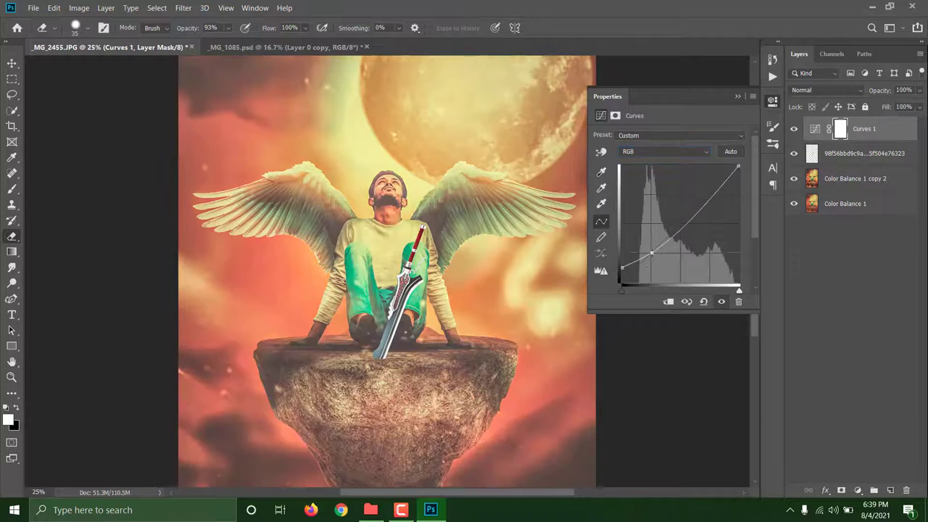
Step: Boost the Red curve's highlights, switch to the Green curve, and zoom out to the whole image
{"action": "left_click", "coordinate": [663, 152]}
{"action": "left_click", "coordinate": [628, 192]}
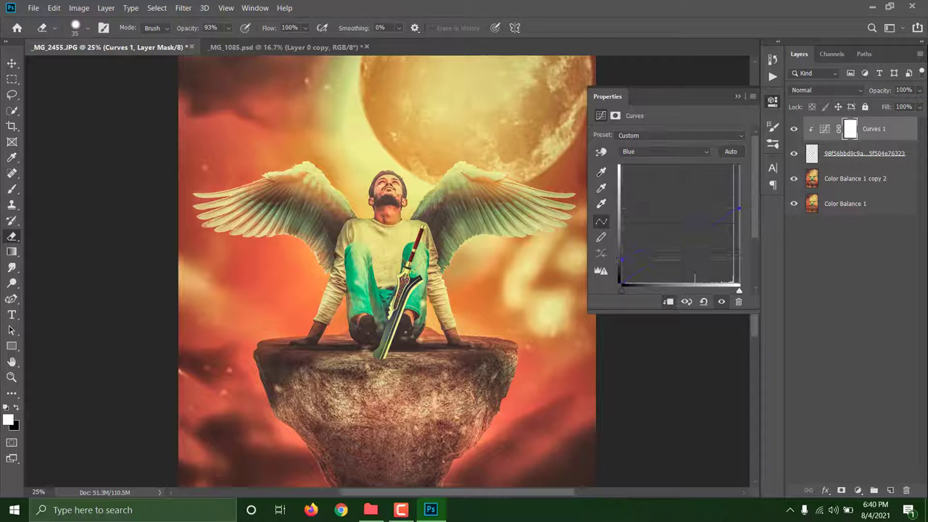
{"action": "left_click", "coordinate": [663, 152]}
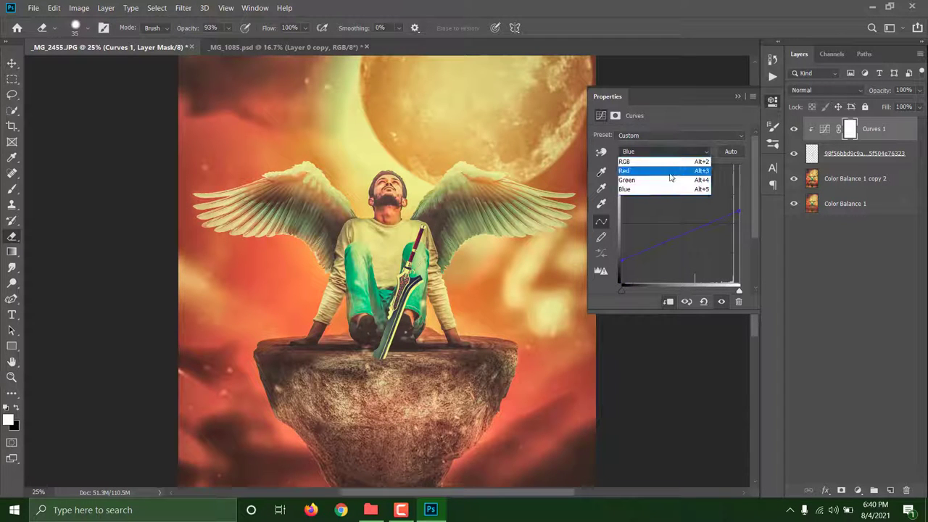
{"action": "left_click", "coordinate": [667, 172]}
{"action": "left_click_drag", "start_coordinate": [738, 166], "coordinate": [714, 166]}
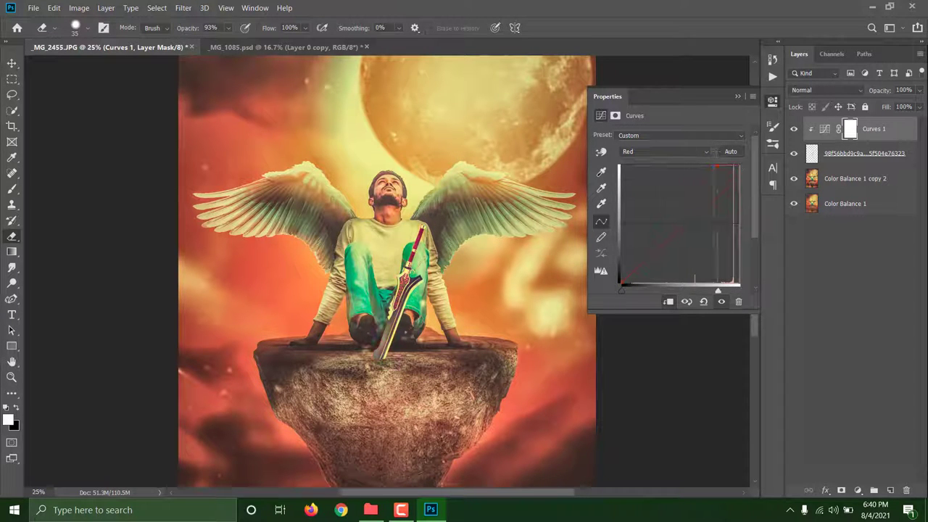
{"action": "left_click", "coordinate": [663, 151]}
{"action": "left_click", "coordinate": [663, 182]}
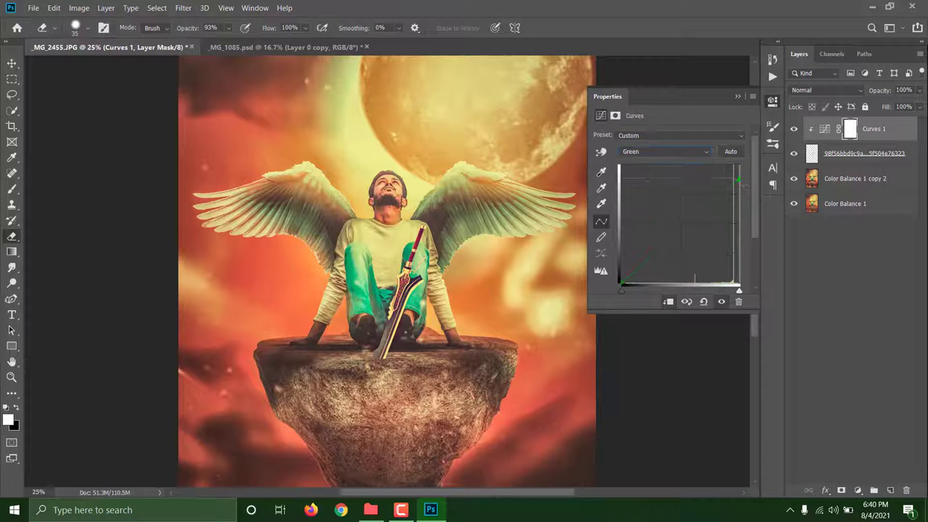
{"action": "key", "text": "ctrl+minus"}
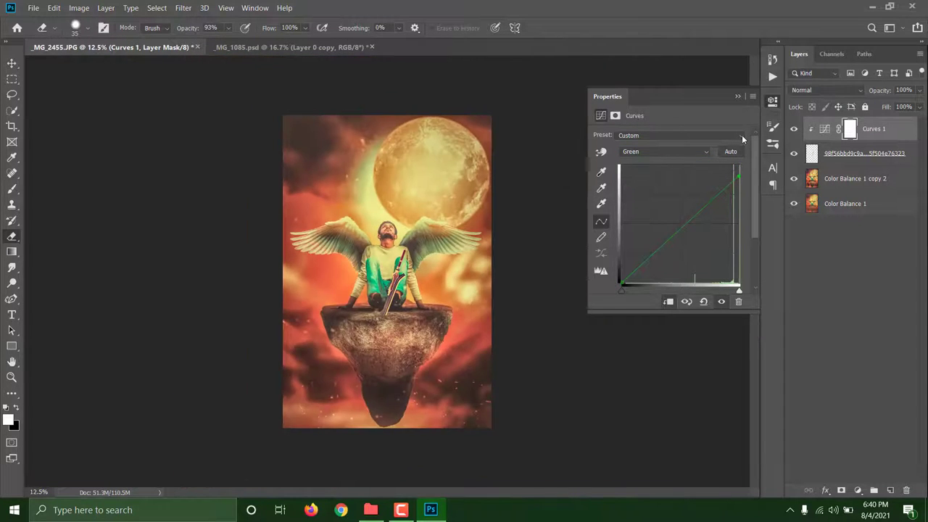
{"action": "key", "text": "ctrl+minus"}
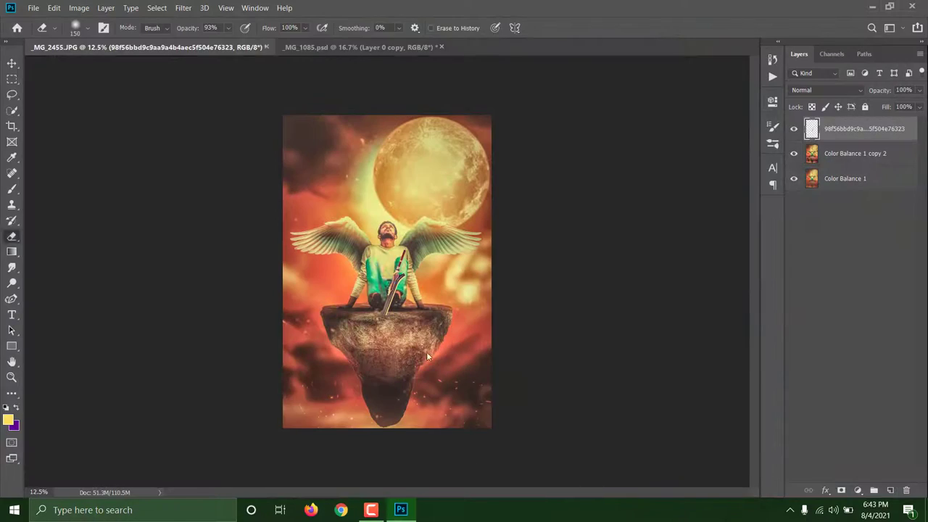
Step: Place the fire image and scale it over the sword hilt
{"action": "left_click_drag", "start_coordinate": [407, 512], "coordinate": [601, 200]}
{"action": "scroll", "coordinate": [602, 200], "scroll_direction": "up", "scroll_amount": 3}
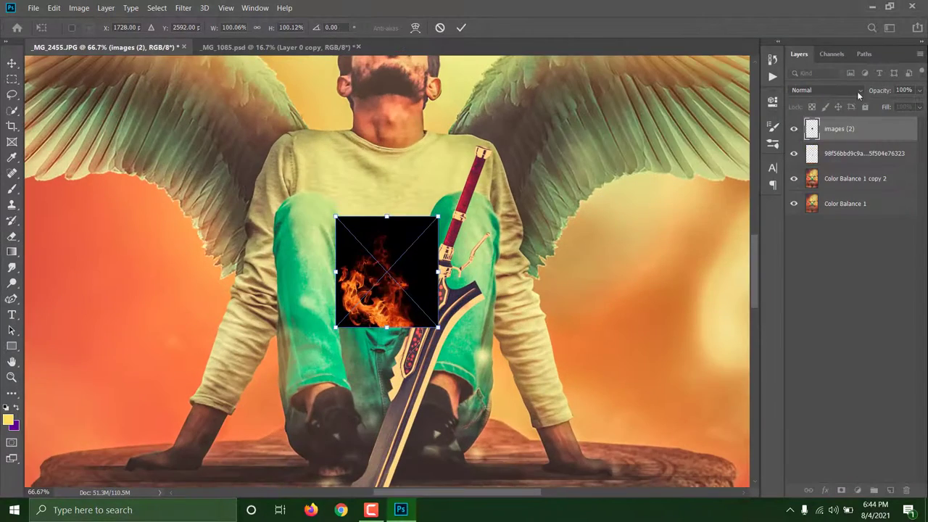
{"action": "left_click", "coordinate": [827, 90]}
{"action": "left_click", "coordinate": [808, 191]}
{"action": "left_click_drag", "start_coordinate": [411, 287], "coordinate": [492, 258]}
{"action": "left_click_drag", "start_coordinate": [465, 189], "coordinate": [464, 119]}
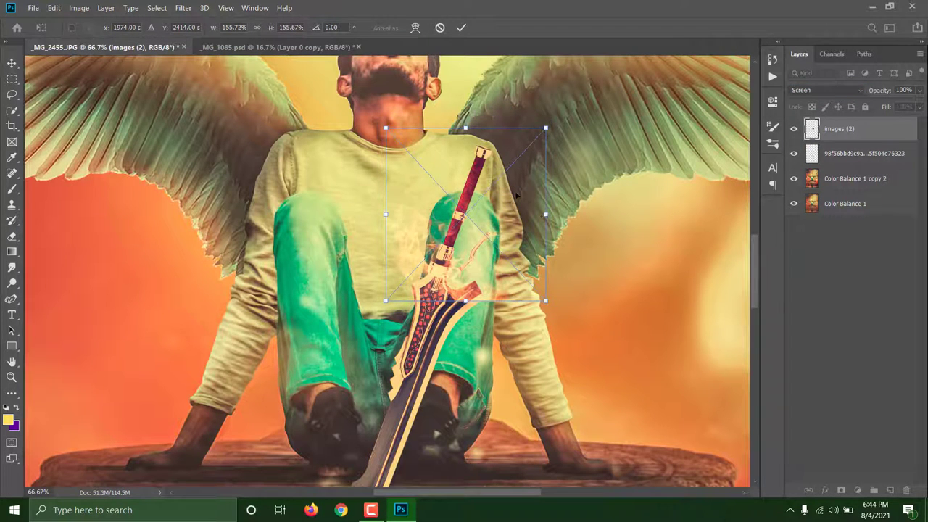
{"action": "left_click_drag", "start_coordinate": [545, 203], "coordinate": [530, 214]}
{"action": "key", "text": "e"}
Step: Set the fire to Color Dodge and replace it with a rasterized copy
{"action": "left_click", "coordinate": [826, 90]}
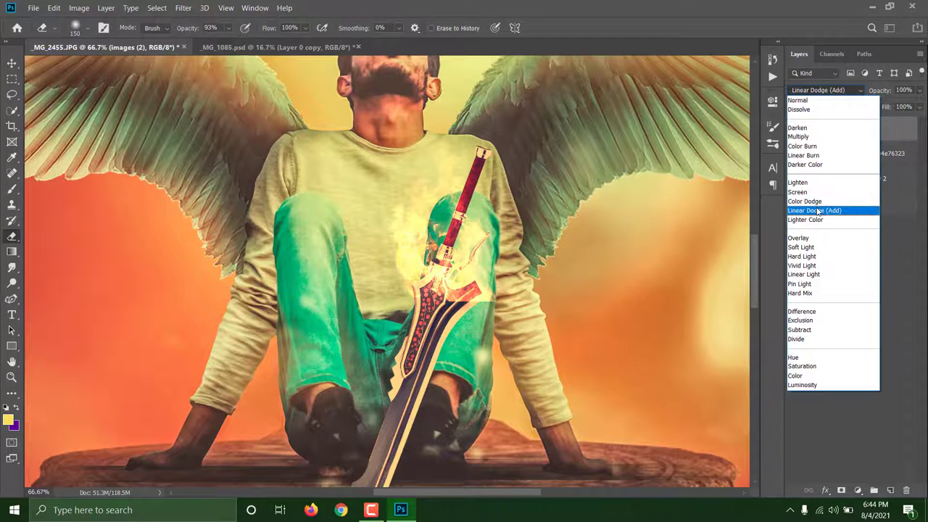
{"action": "left_click", "coordinate": [818, 202]}
{"action": "key", "text": "ctrl+j"}
{"action": "right_click", "coordinate": [854, 134]}
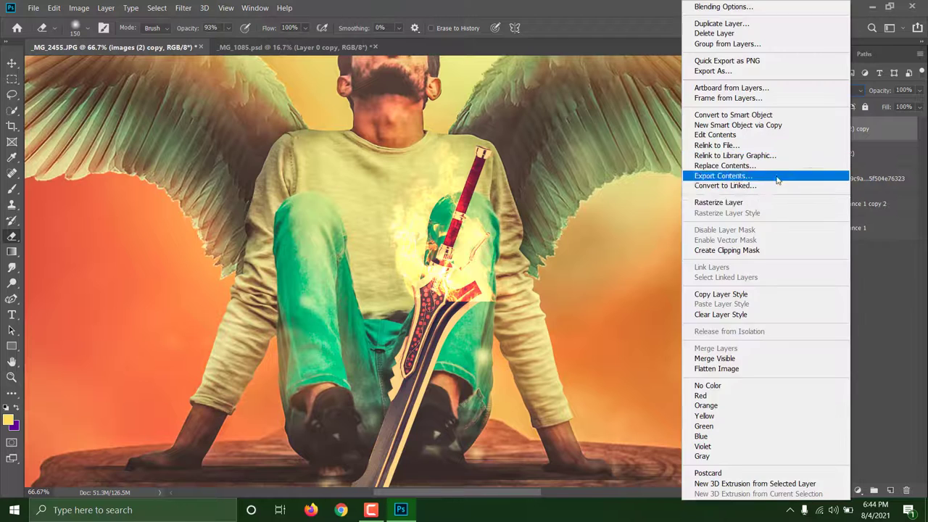
{"action": "left_click", "coordinate": [834, 202]}
{"action": "key", "text": "Delete"}
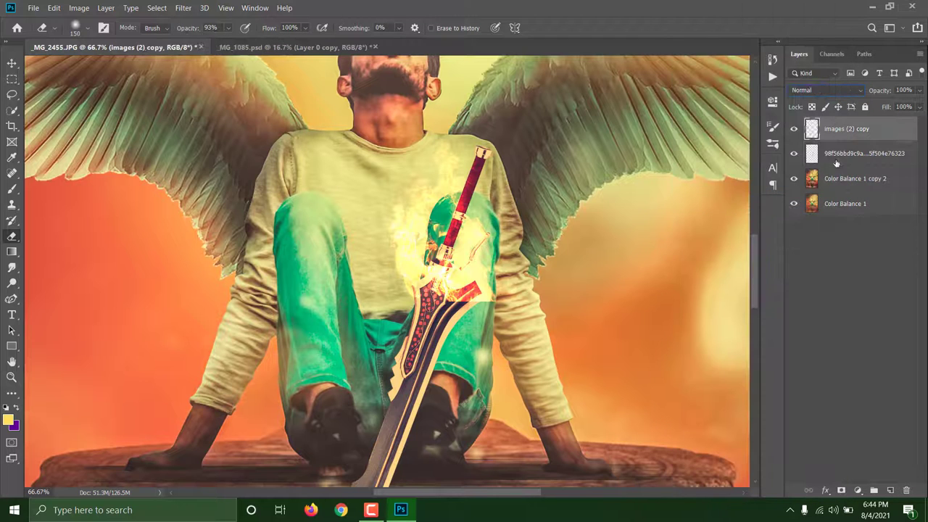
{"action": "left_click", "coordinate": [826, 90]}
{"action": "left_click", "coordinate": [819, 204]}
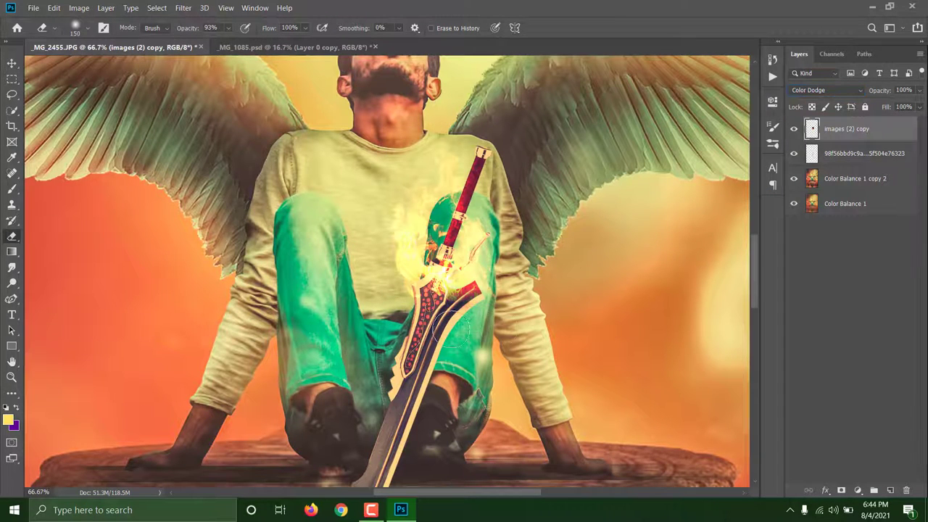
Step: Fit the whole image in view and merge all layers into one
{"action": "key", "text": "ctrl+0"}
{"action": "key", "text": "ctrl+plus"}
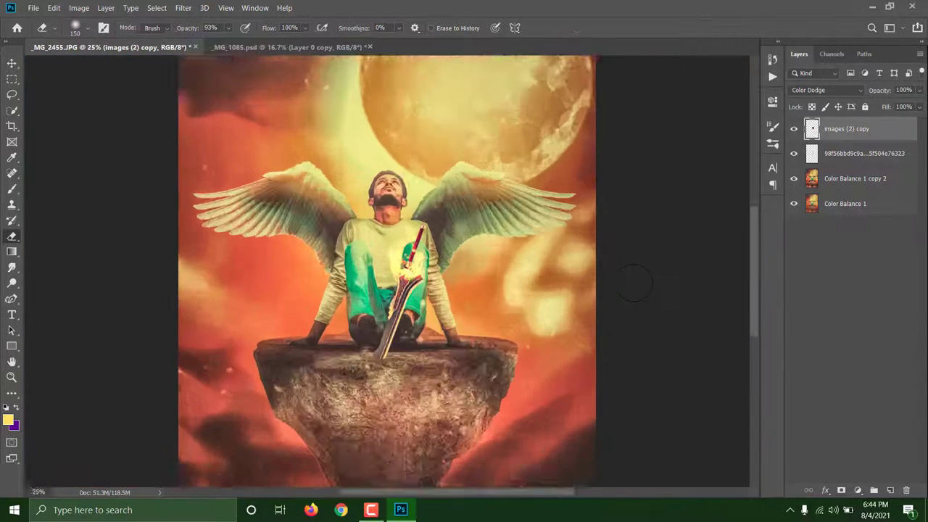
{"action": "key", "text": "ctrl+minus"}
{"action": "key", "text": "ctrl+minus"}
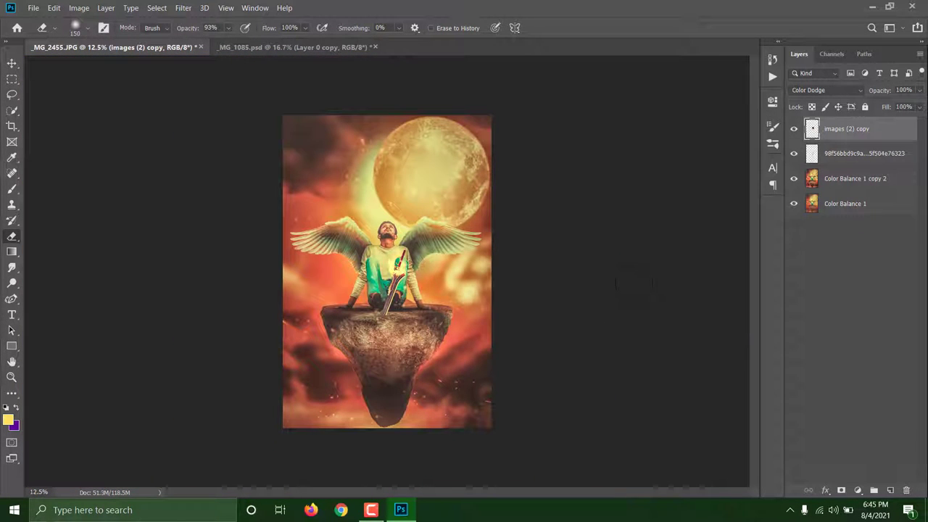
{"action": "key", "text": "ctrl+shift+e"}
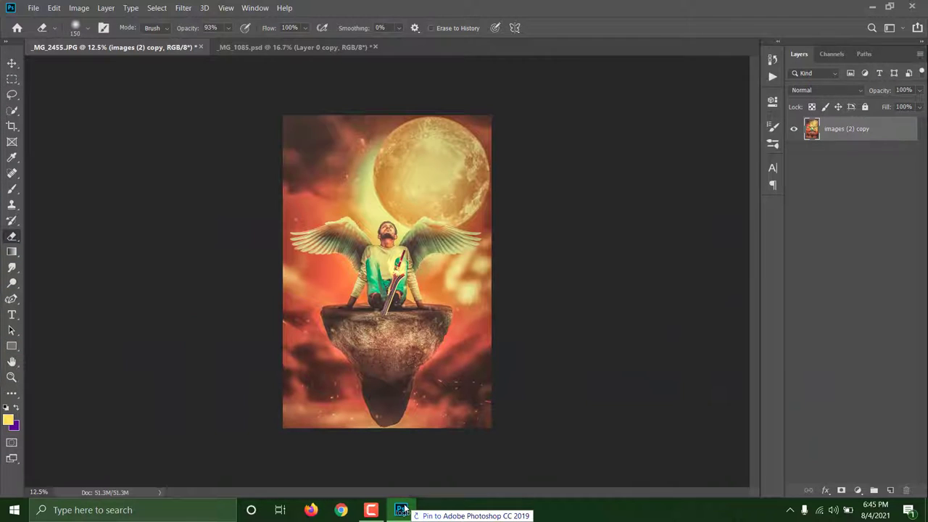
Step: Place logo 33333 in the bottom-left corner and give it a white Color Overlay
{"action": "left_click_drag", "start_coordinate": [394, 445], "coordinate": [326, 440]}
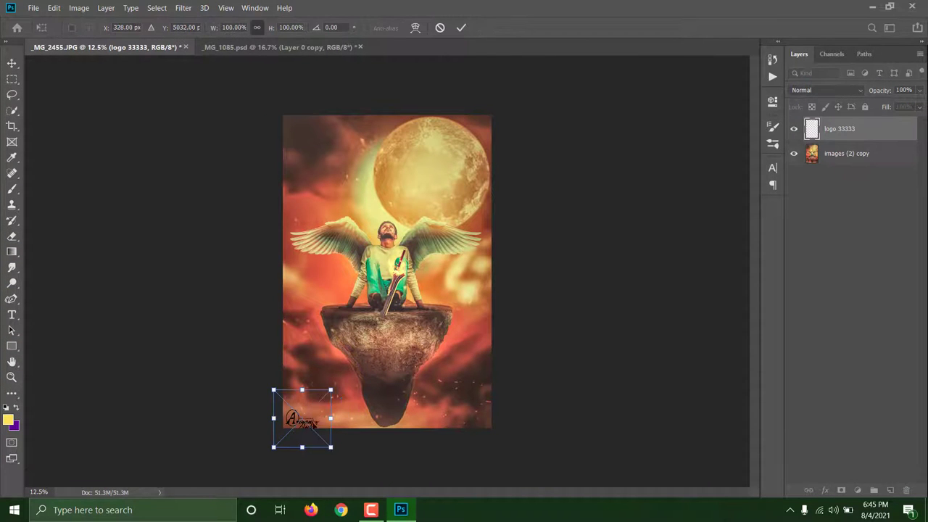
{"action": "key", "text": "Return"}
{"action": "right_click", "coordinate": [840, 128]}
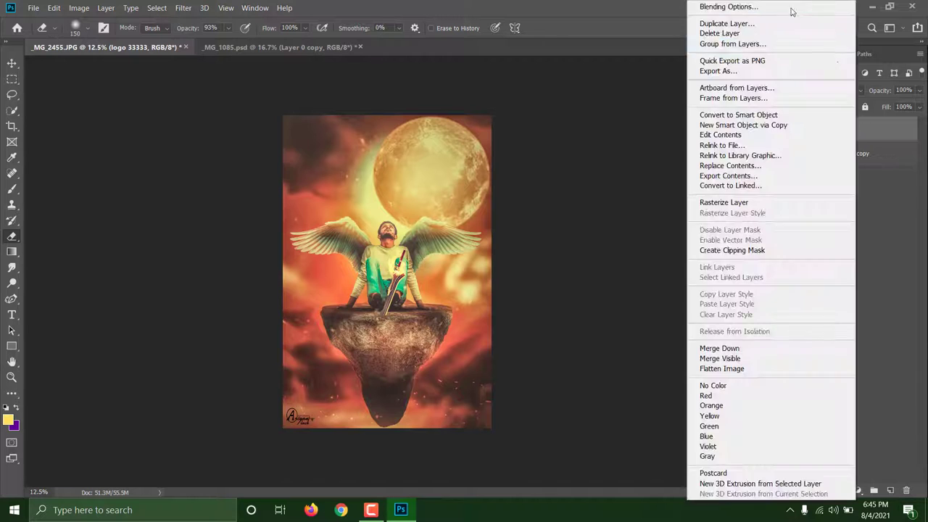
{"action": "left_click", "coordinate": [746, 7]}
{"action": "left_click", "coordinate": [506, 318]}
{"action": "left_click", "coordinate": [877, 176]}
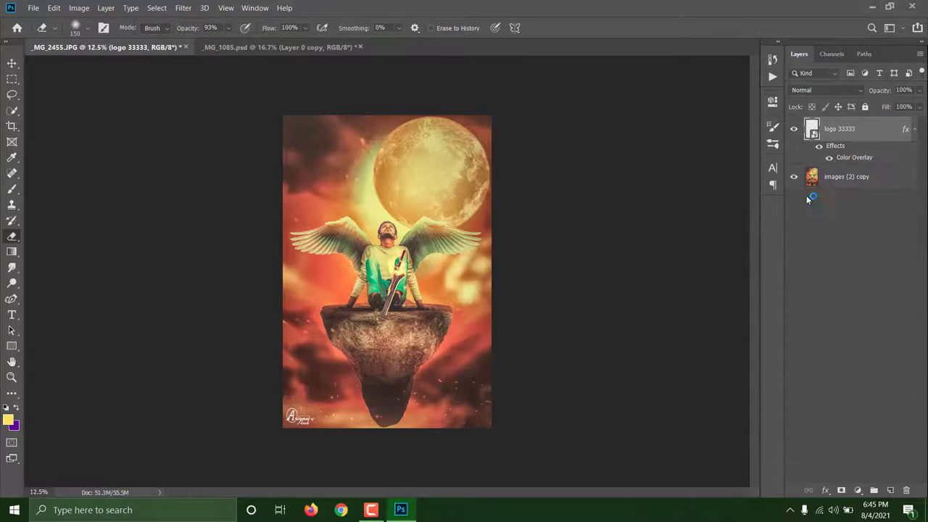
Step: Commit the logo placement and merge it with the picture into one layer
{"action": "key", "text": "ctrl+t"}
{"action": "left_click", "coordinate": [461, 28]}
{"action": "key", "text": "e"}
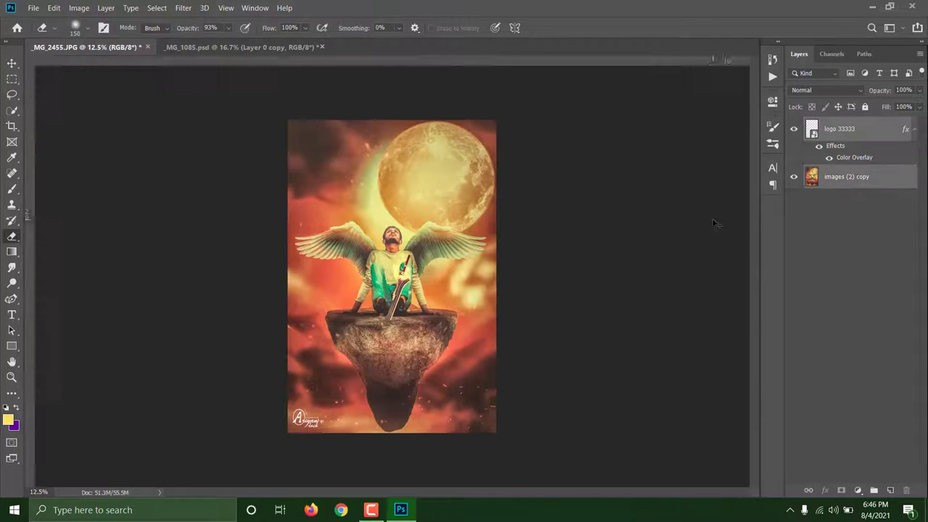
{"action": "key", "text": "ctrl+shift+e"}
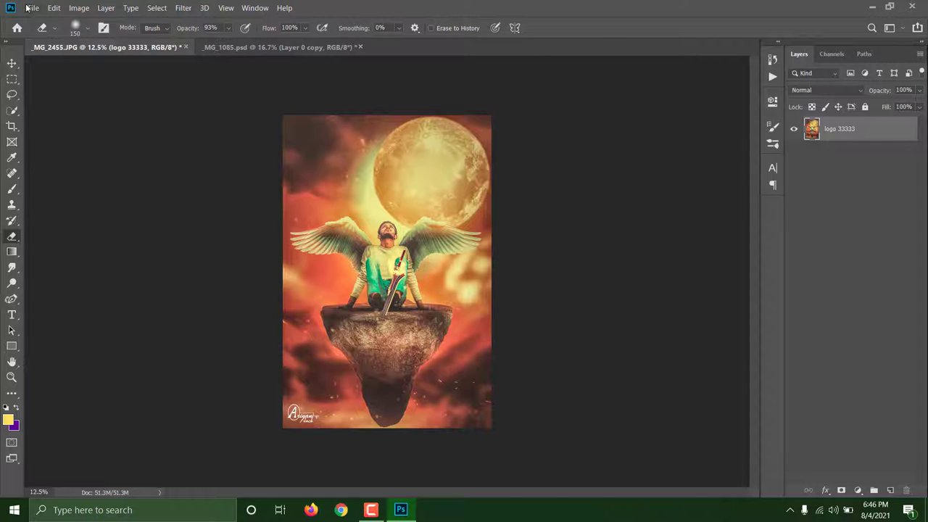
Step: Change the image resolution to 150 pixels/inch, enlarging it to 7200 × 10800 px
{"action": "left_click", "coordinate": [29, 8]}
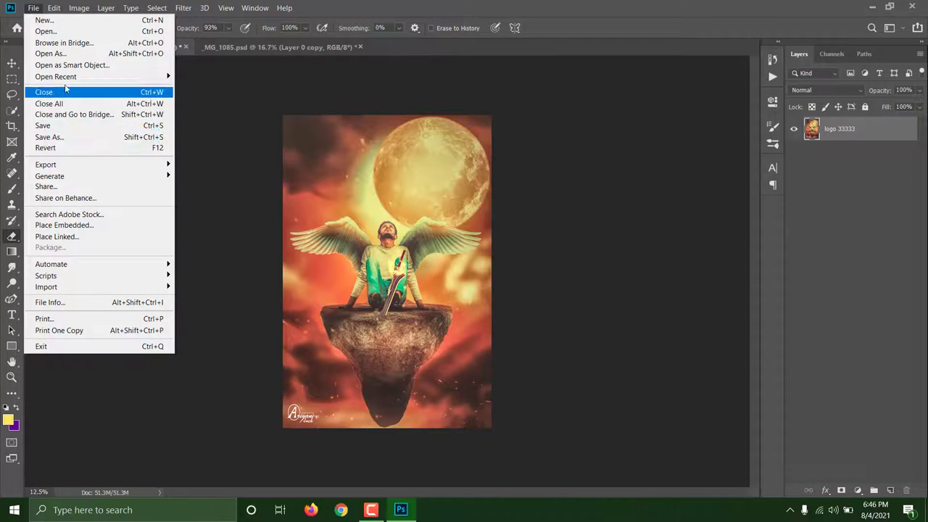
{"action": "left_click", "coordinate": [87, 92]}
{"action": "double_click", "coordinate": [540, 192]}
{"action": "type", "text": "150"}
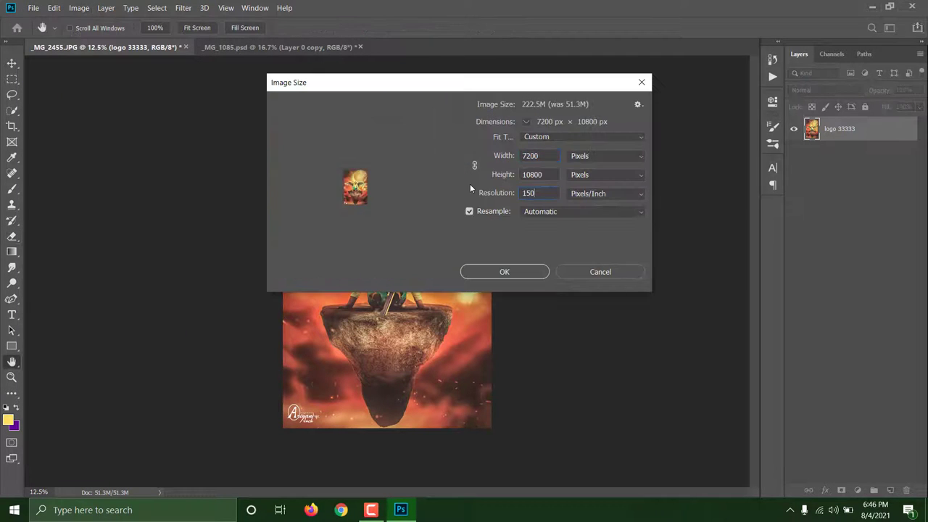
{"action": "left_click", "coordinate": [523, 268]}
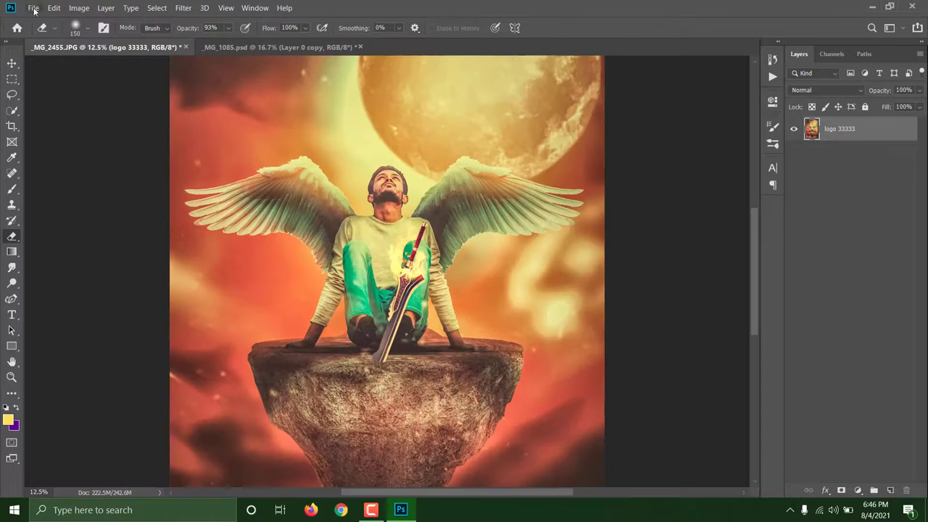
Step: Save the composition as JPEG file _MG_2455, accepting the default JPEG options
{"action": "left_click", "coordinate": [33, 7]}
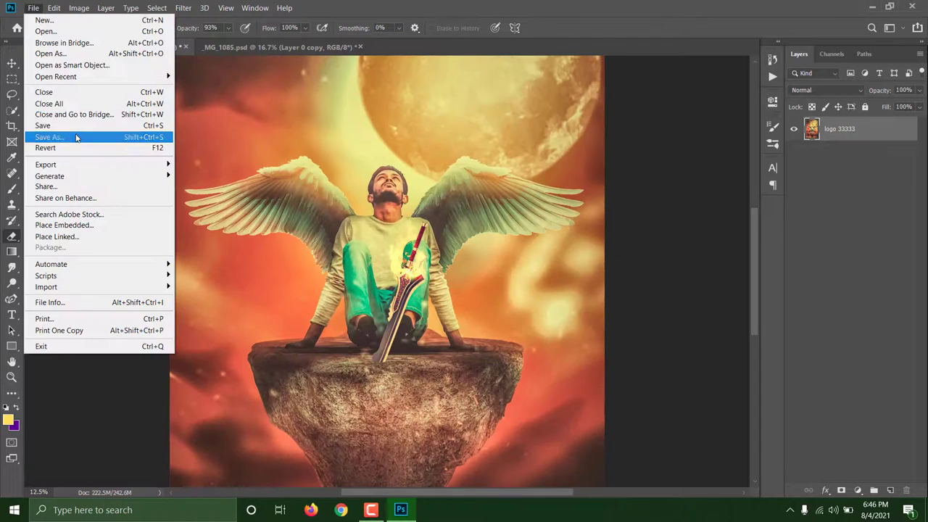
{"action": "left_click", "coordinate": [109, 132]}
{"action": "left_click", "coordinate": [181, 240]}
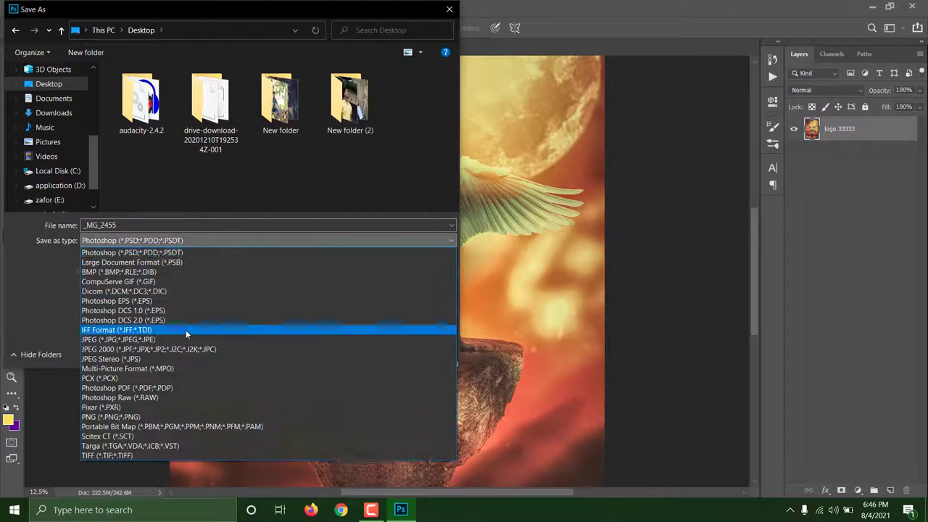
{"action": "left_click", "coordinate": [186, 330]}
{"action": "left_click", "coordinate": [373, 352]}
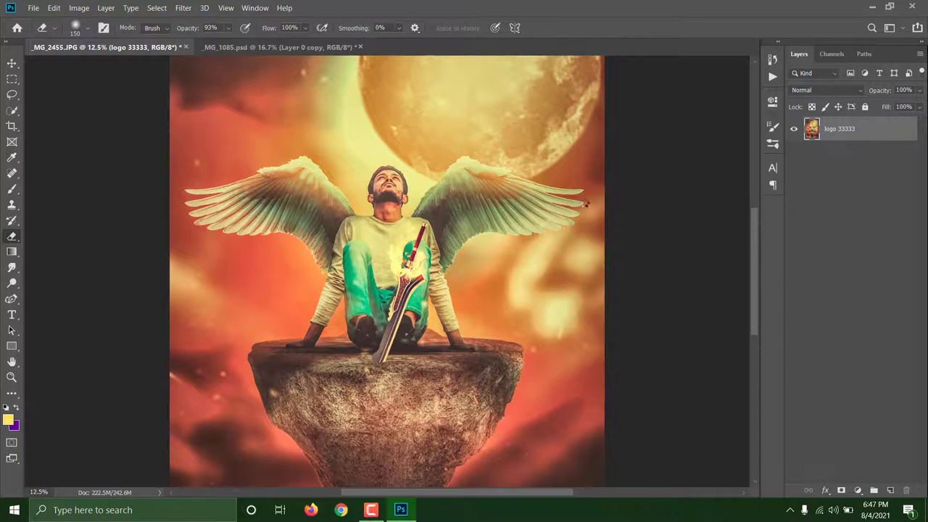
{"action": "left_click", "coordinate": [532, 119]}
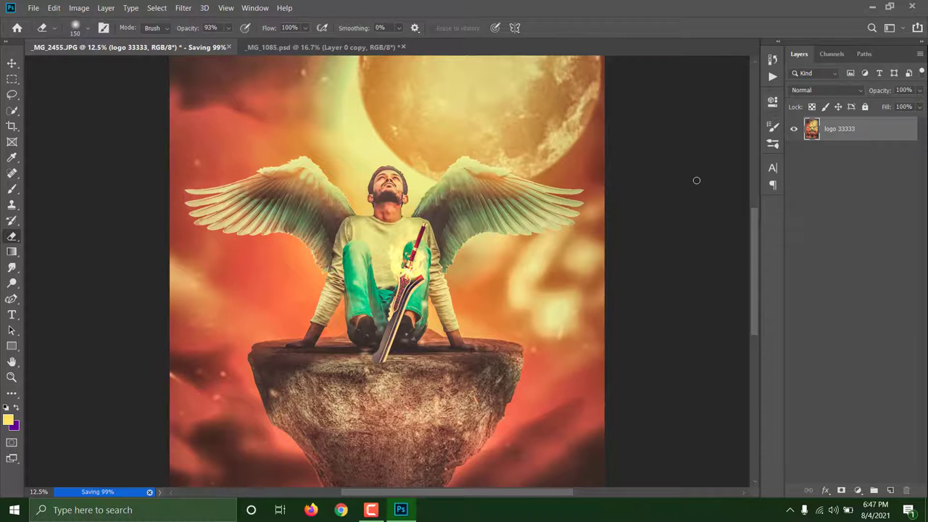
{"action": "key", "text": "ctrl+minus"}
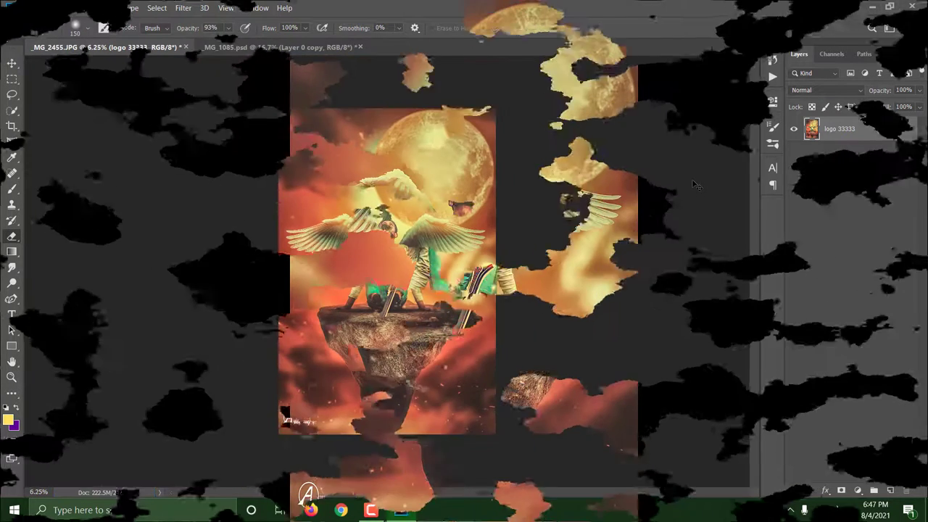